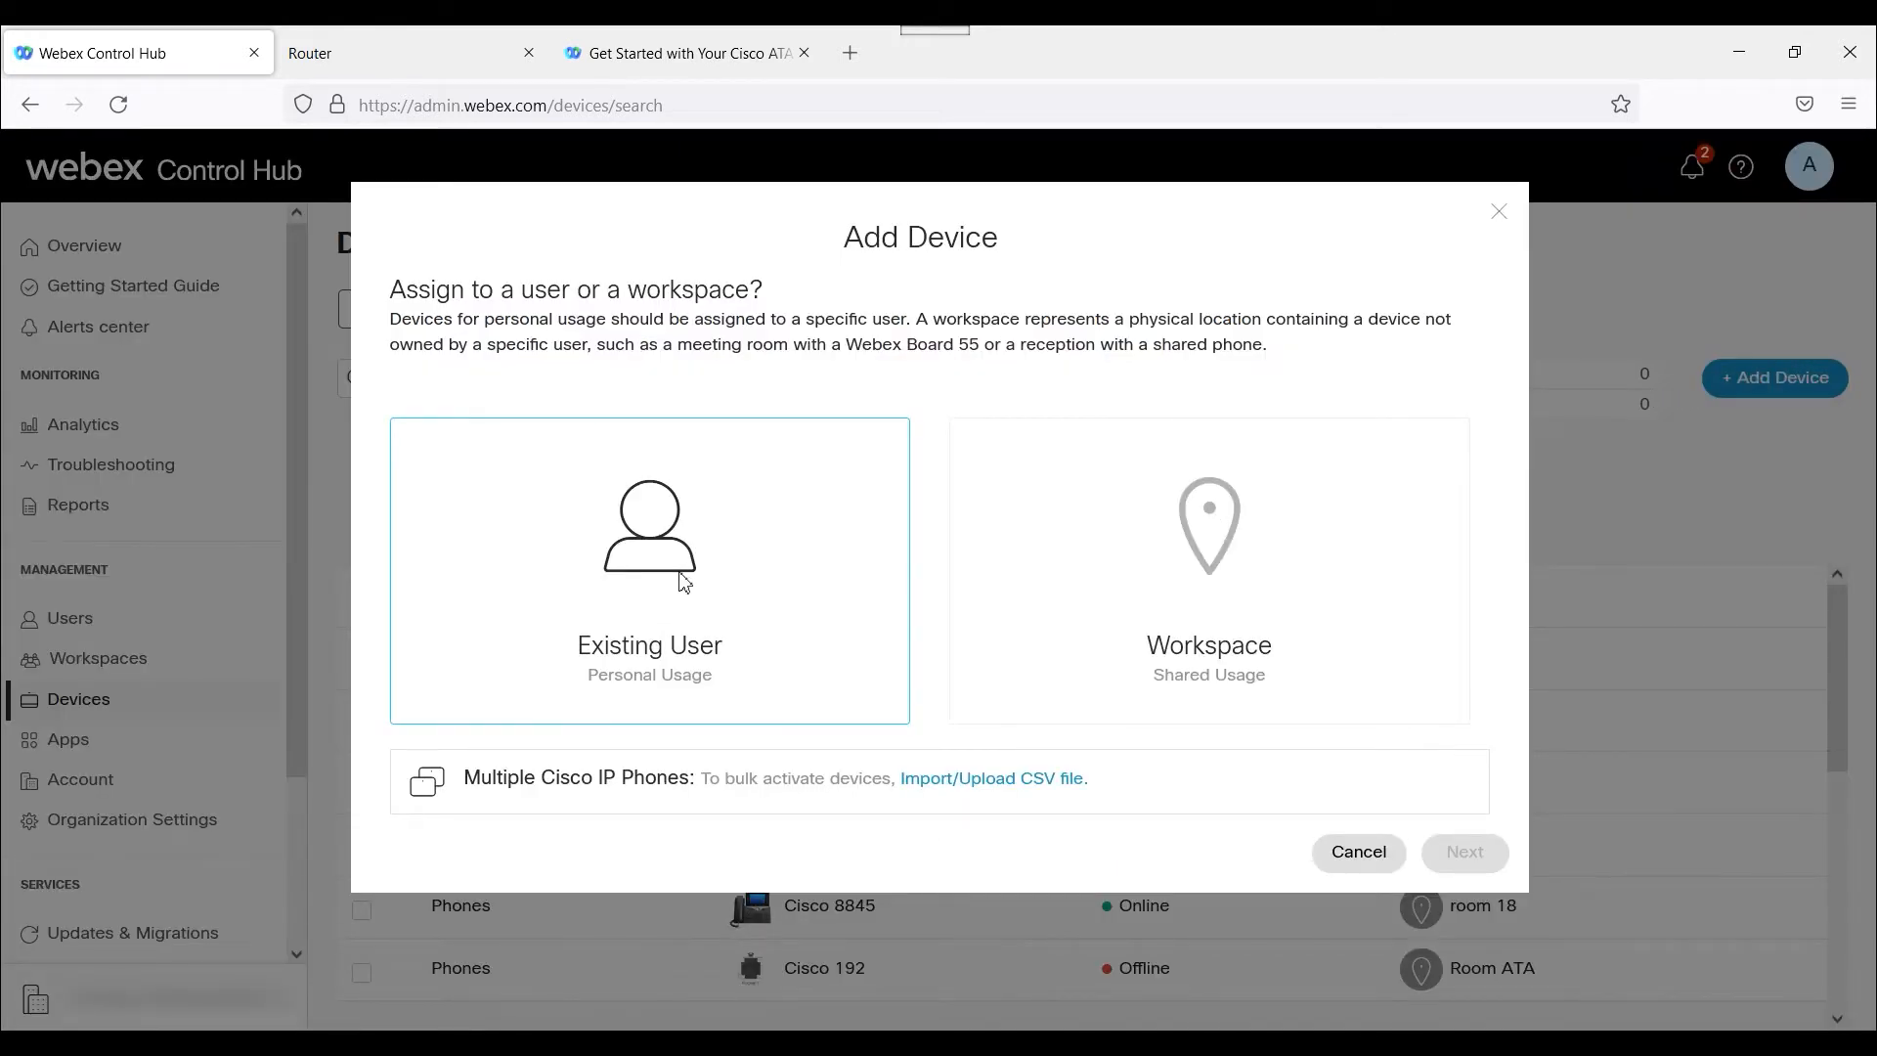
Assign the device being added to a new shared-usage workspace named backoffice1.
{"action": "left_click", "coordinate": [1164, 602]}
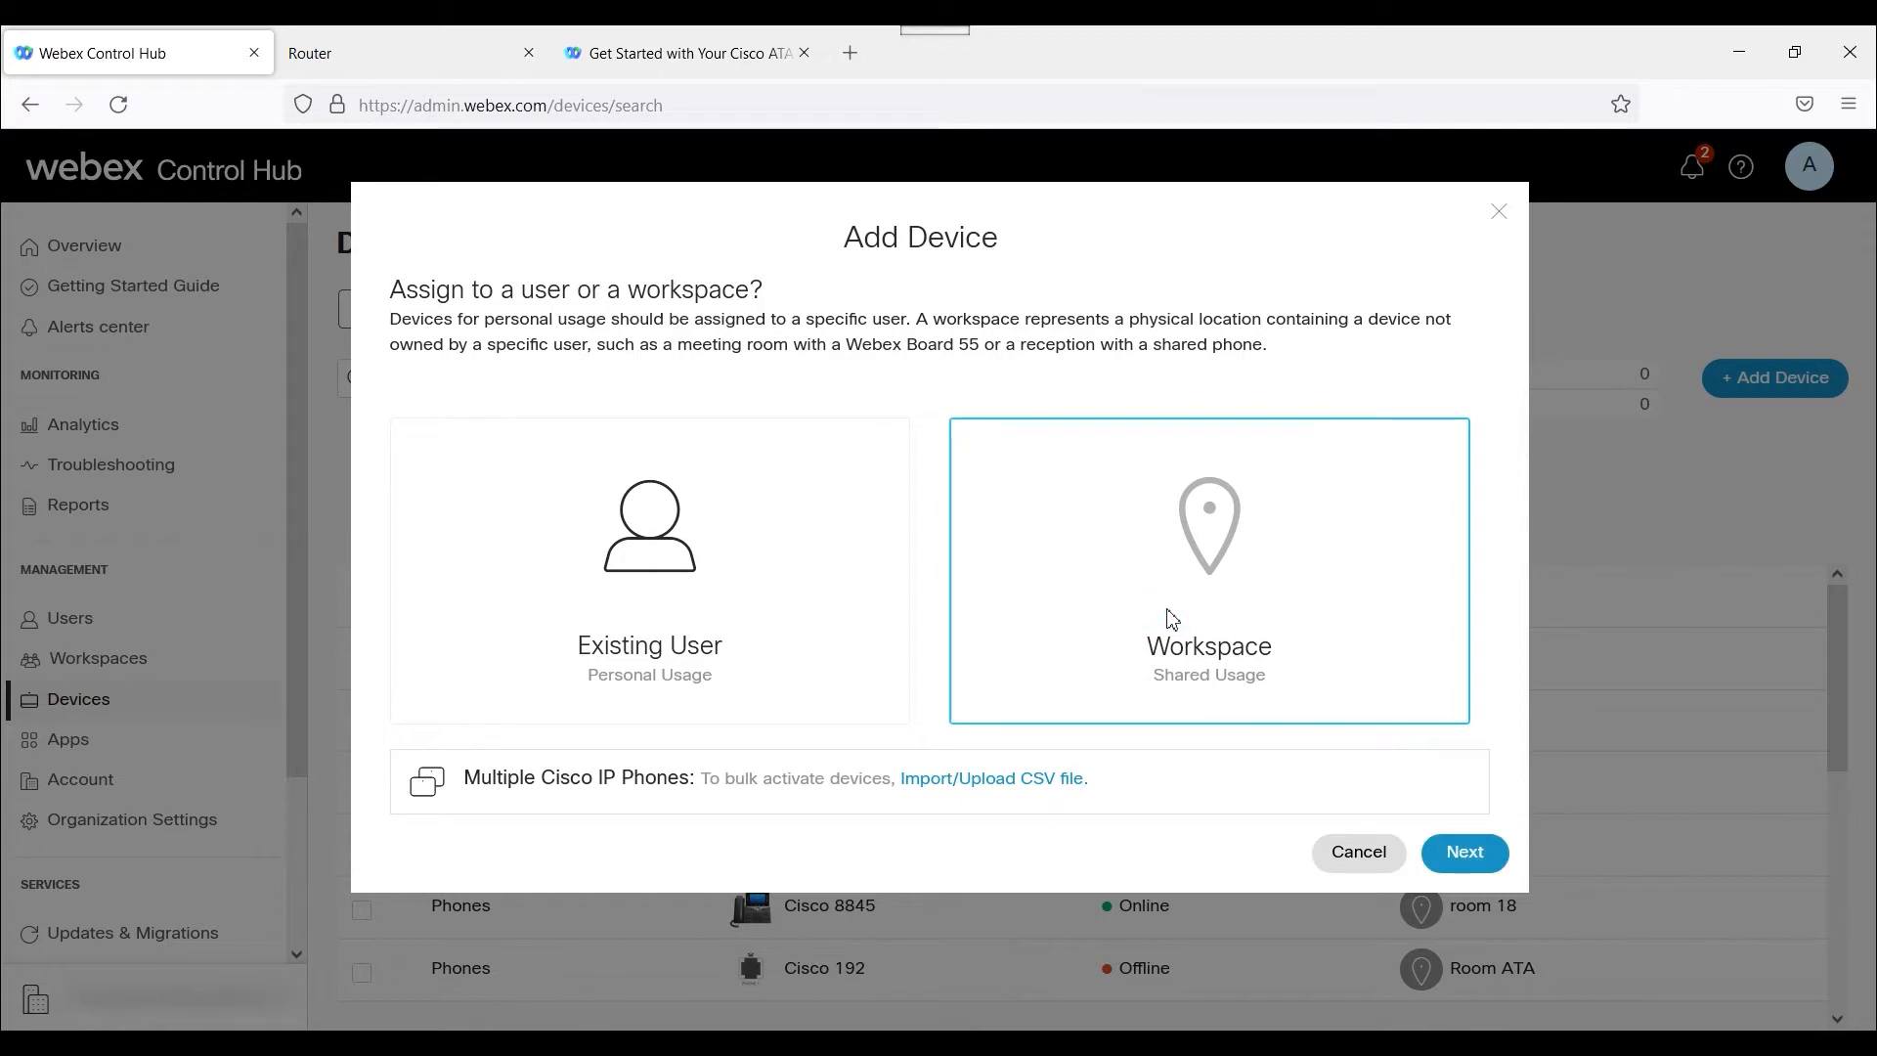
{"action": "left_click", "coordinate": [1464, 852]}
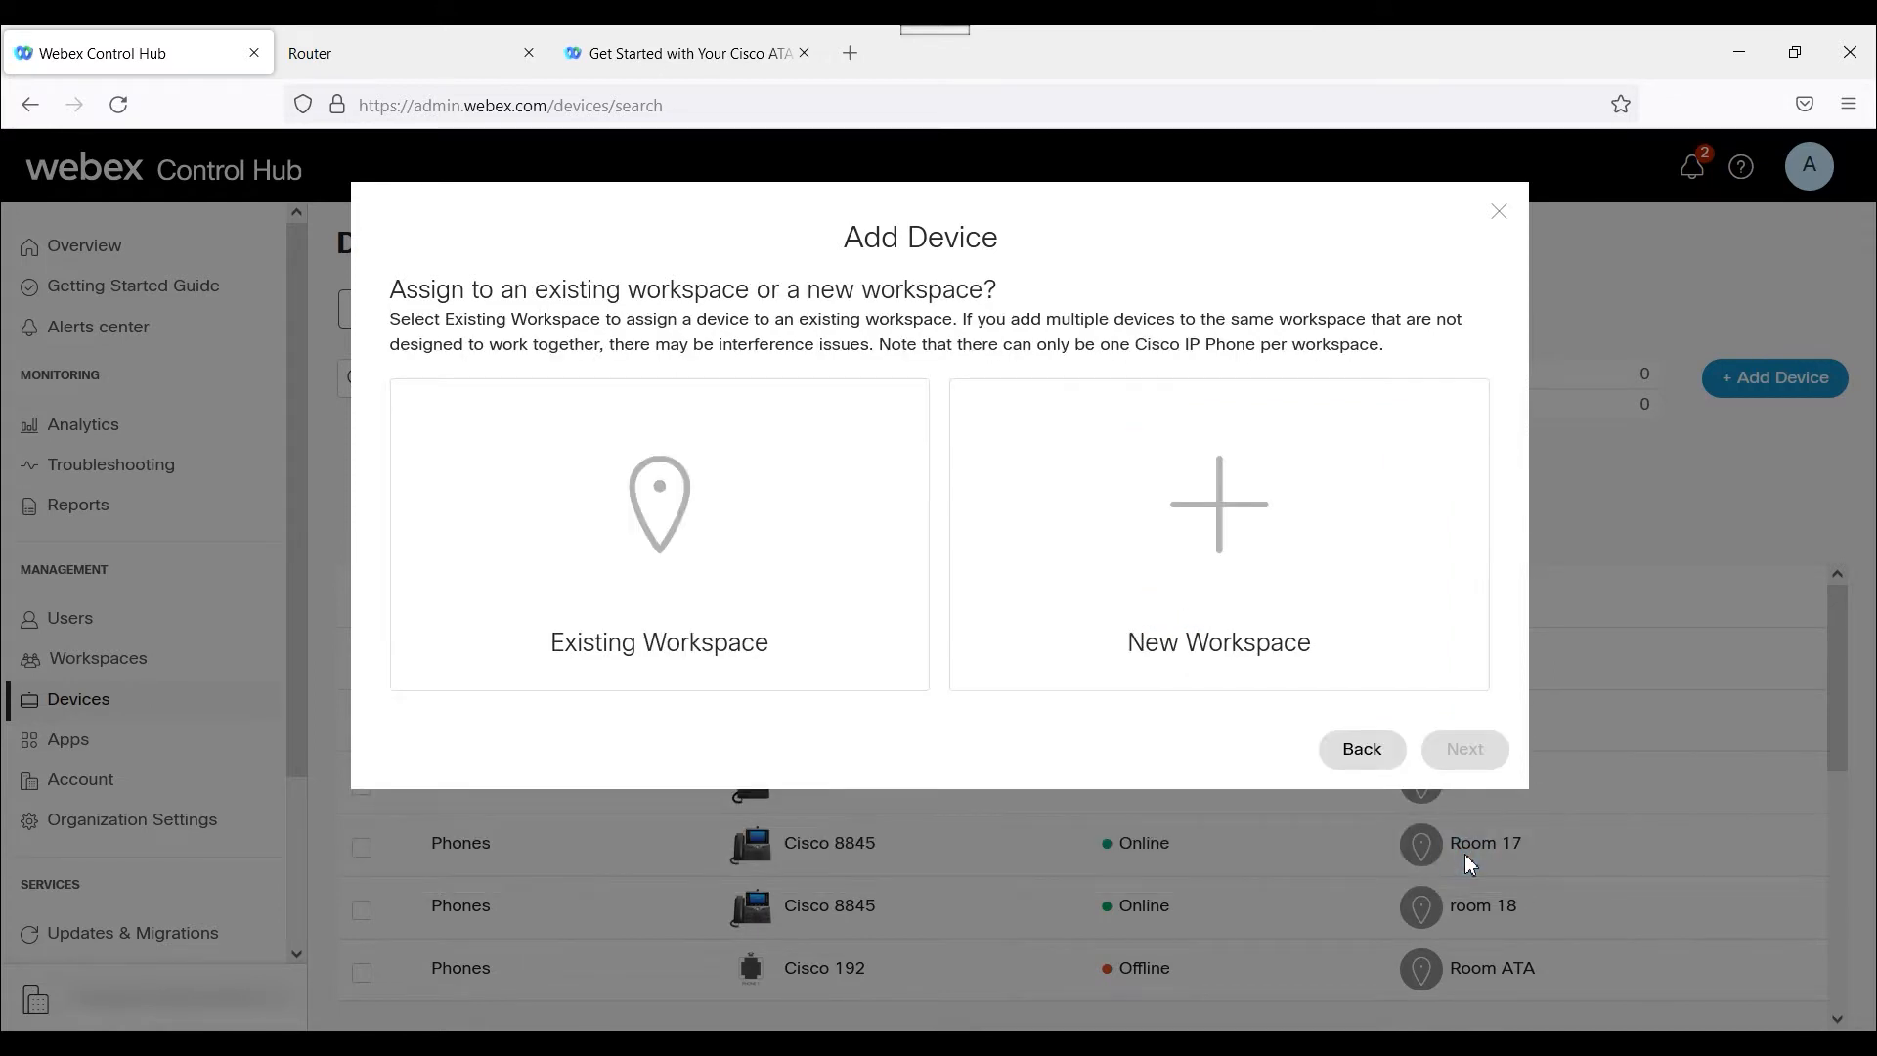
{"action": "left_click", "coordinate": [1233, 504]}
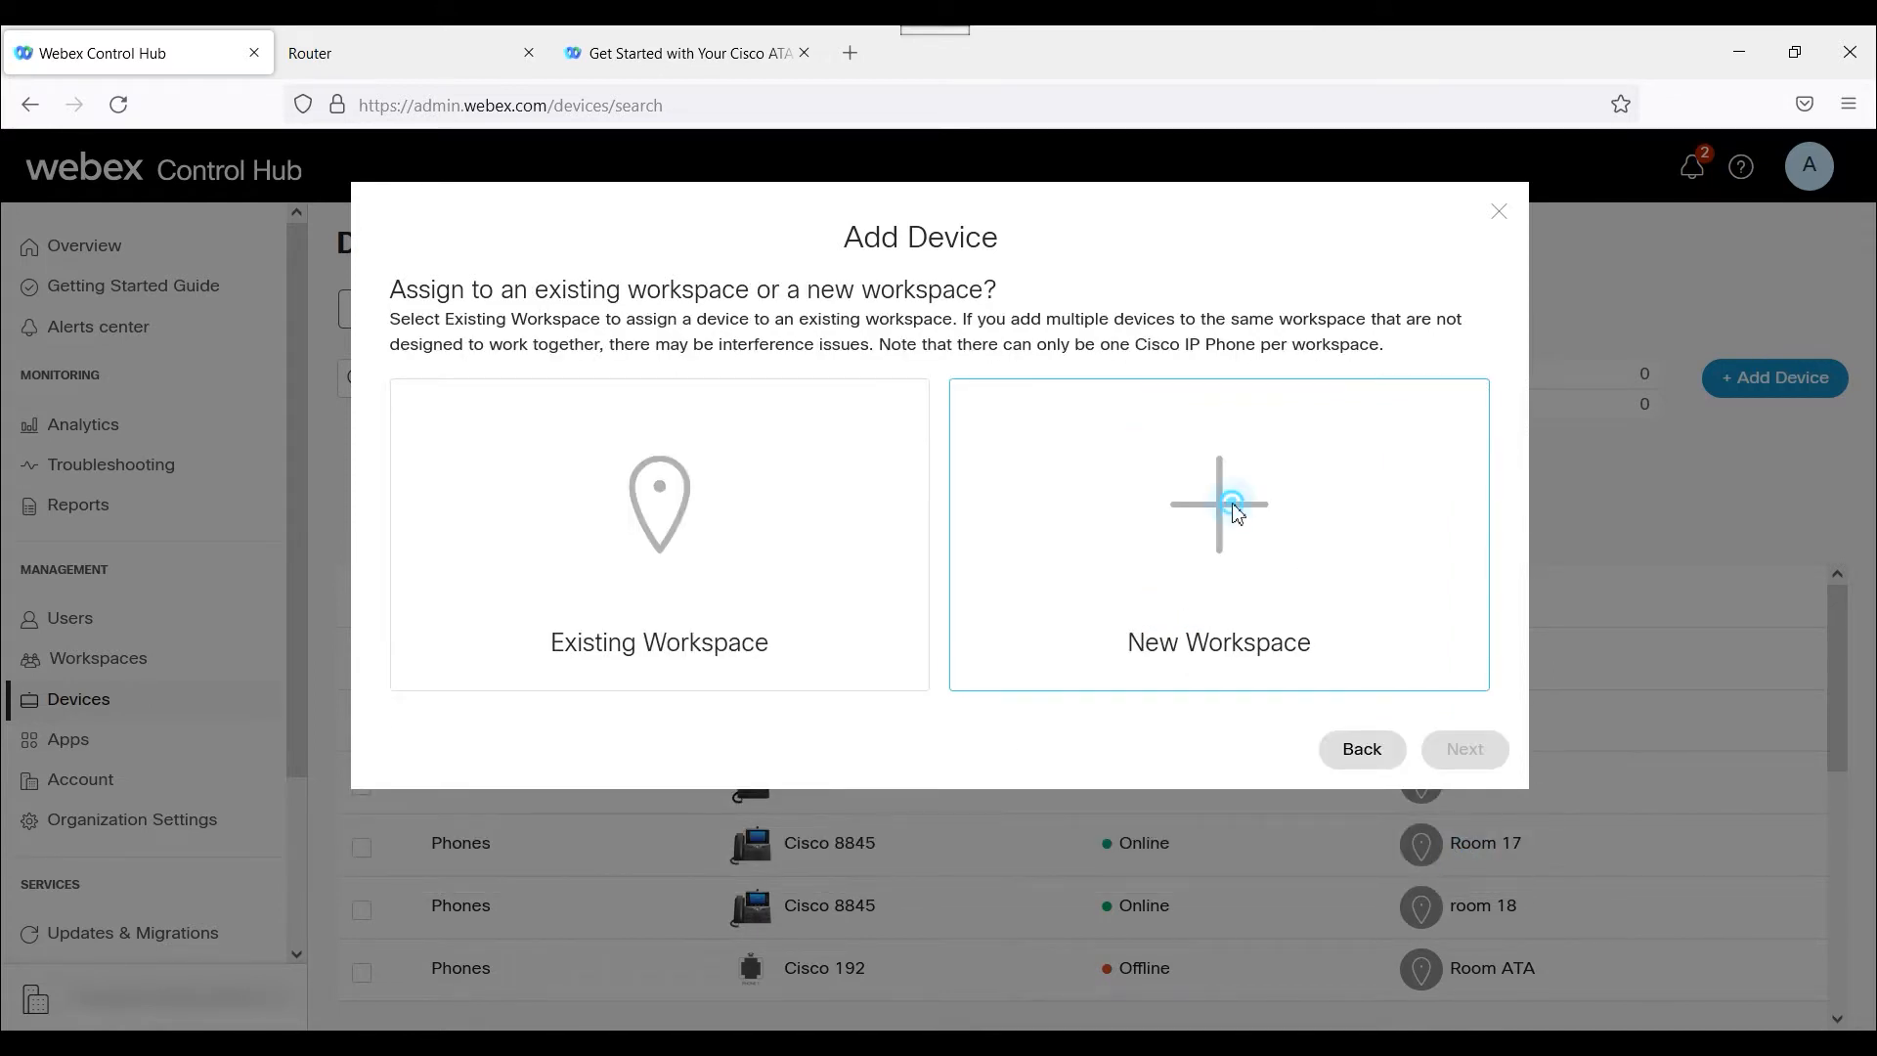
{"action": "left_click", "coordinate": [642, 811]}
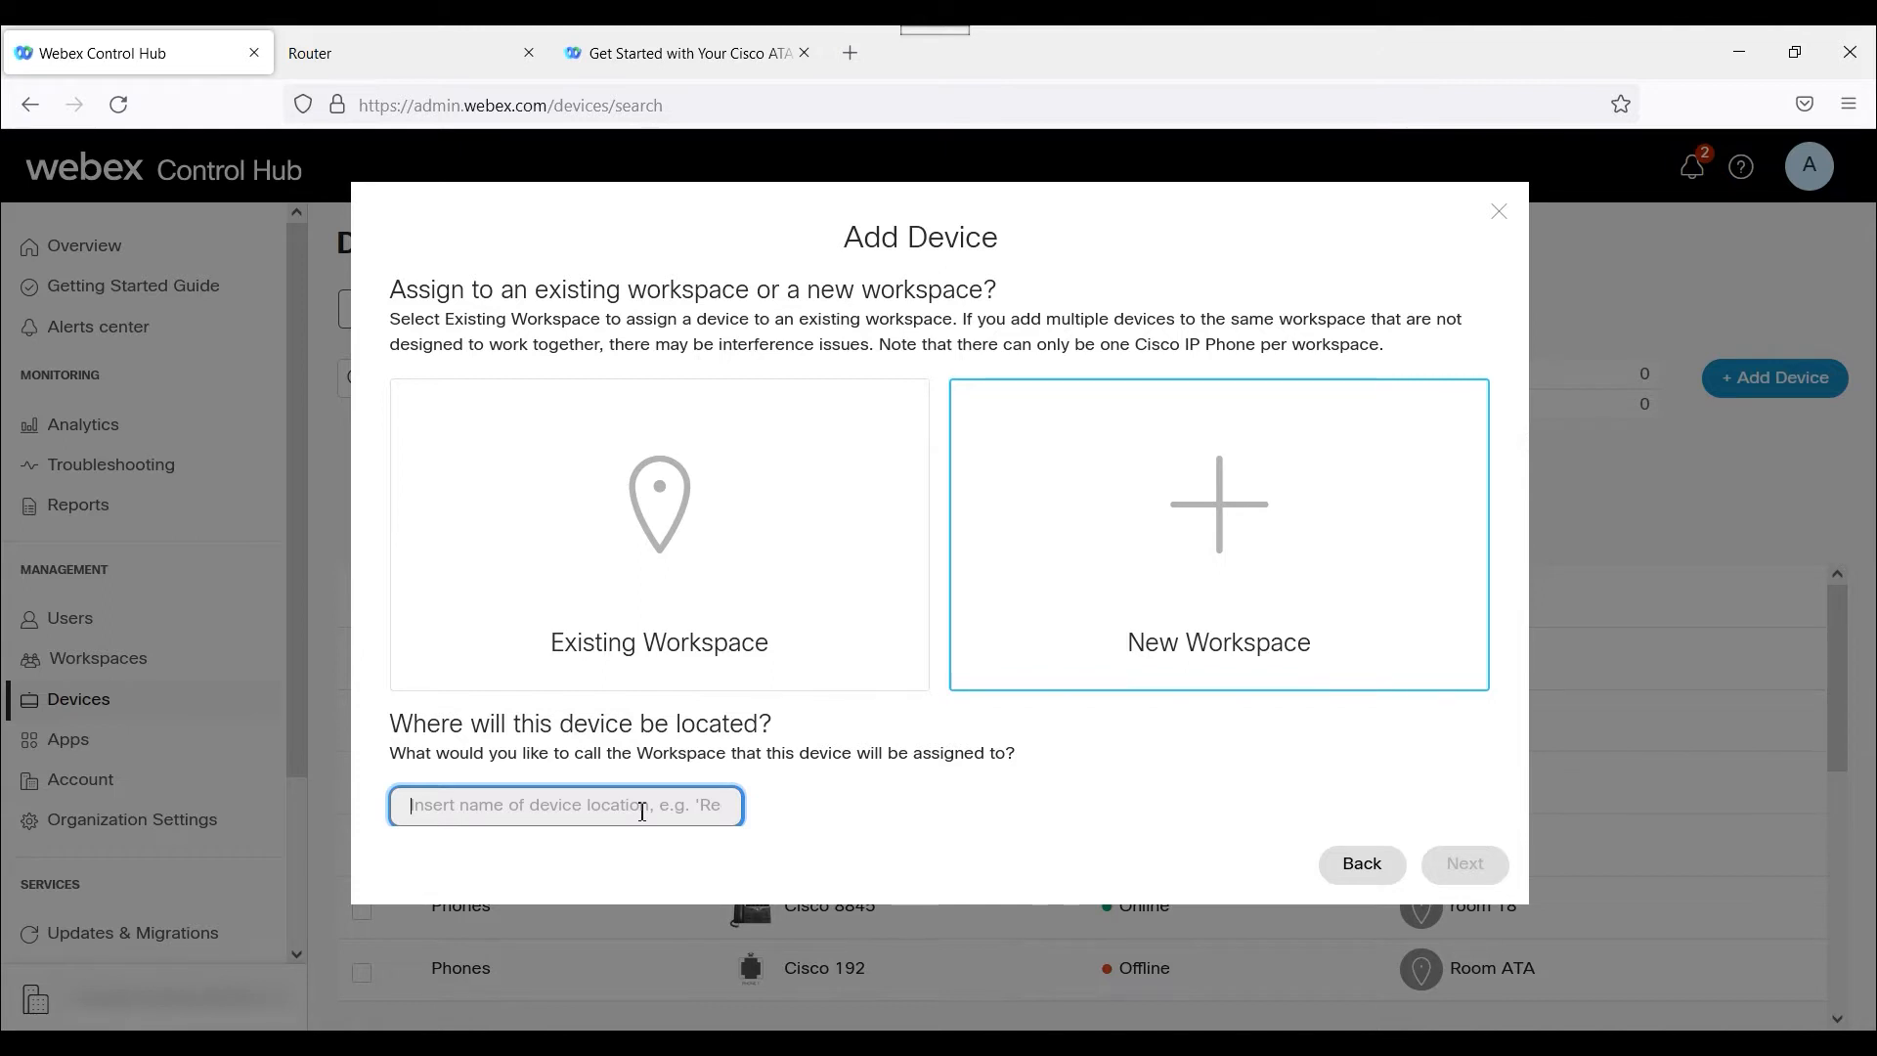
{"action": "type", "text": "backoffice1"}
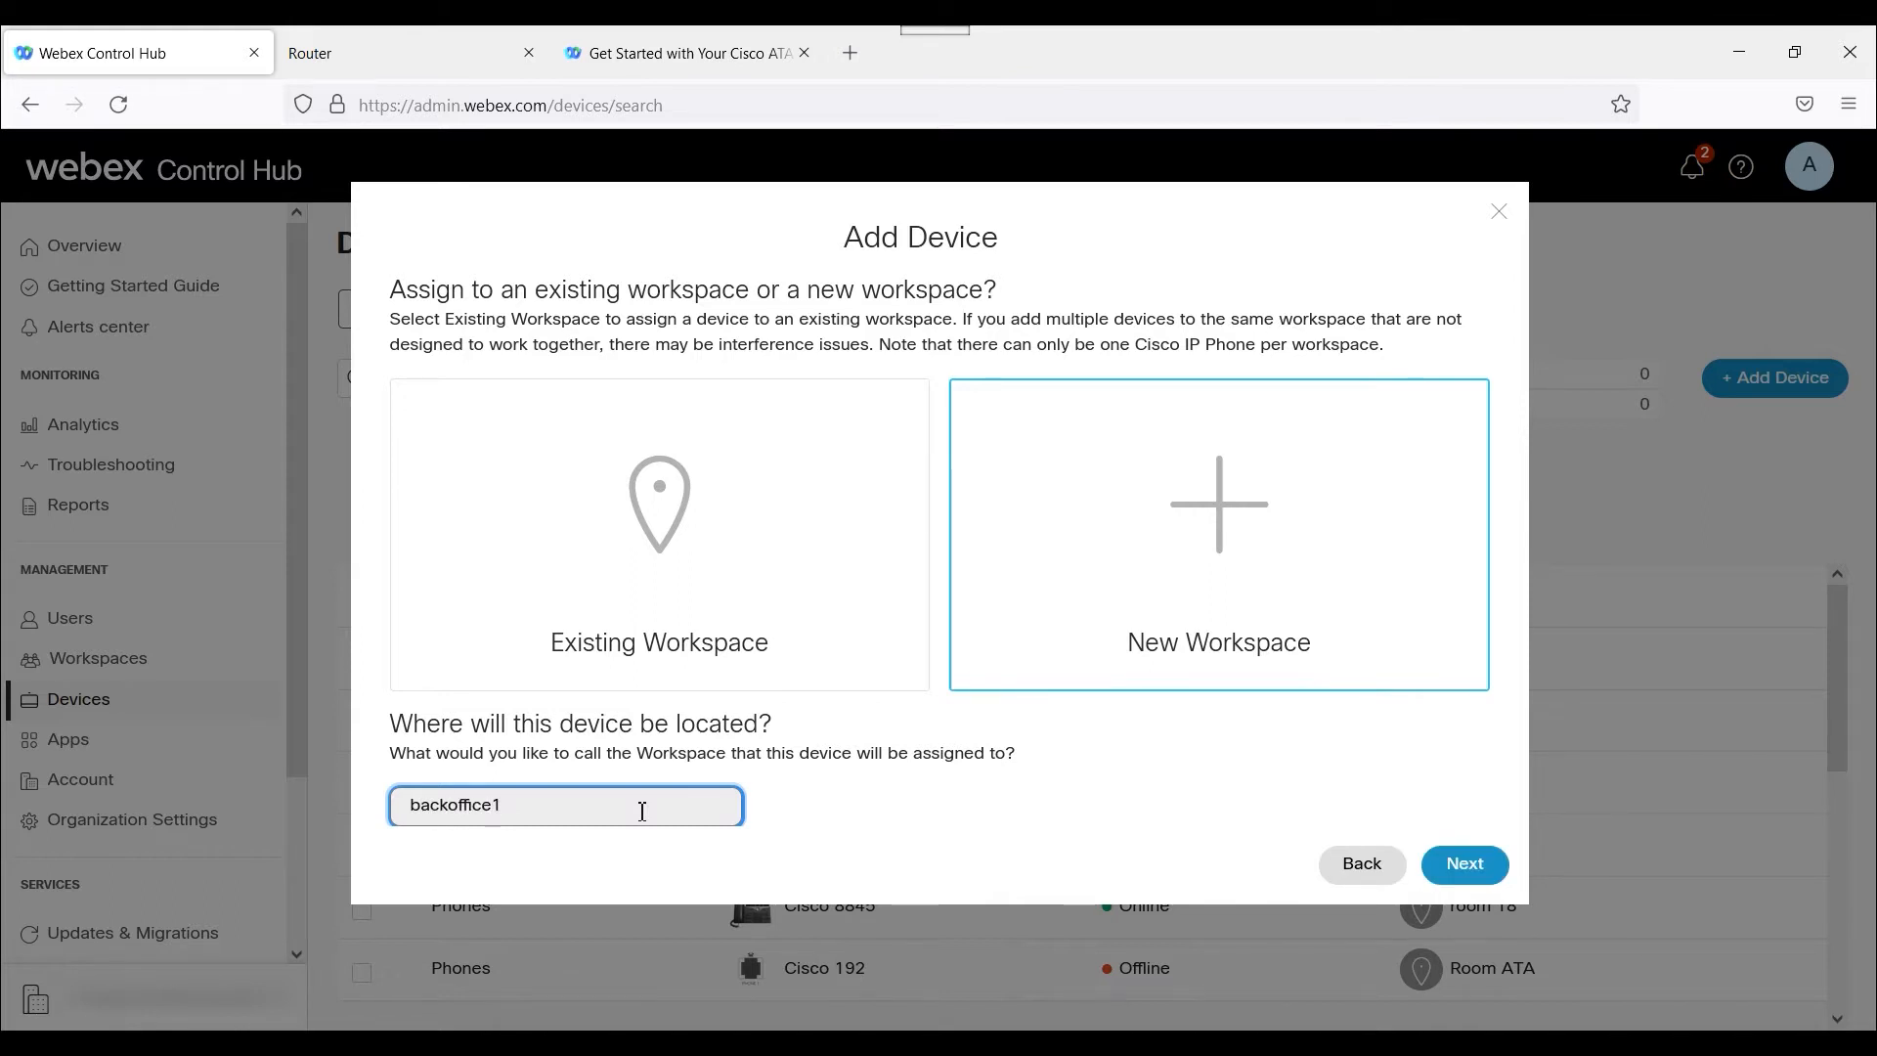
{"action": "left_click", "coordinate": [1449, 864]}
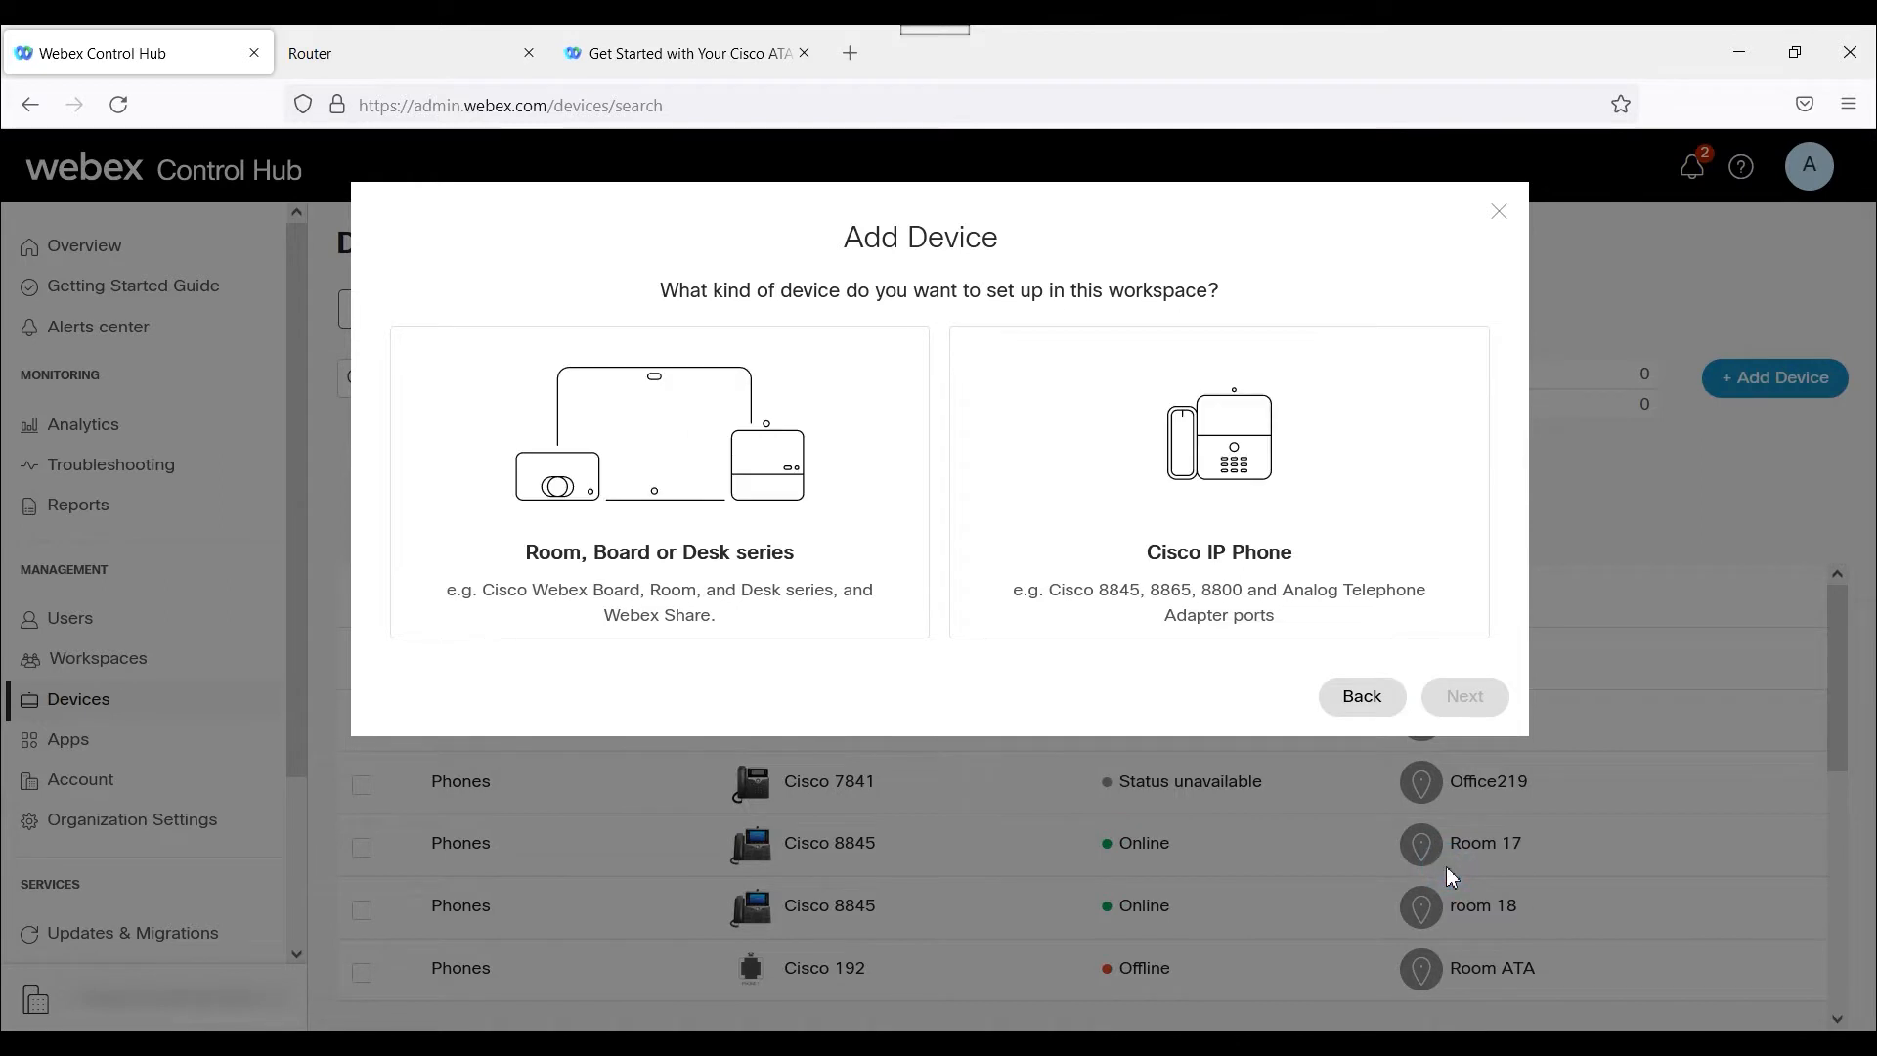
Choose a Cisco IP Phone for the workspace and select the Cisco 191 model.
{"action": "left_click", "coordinate": [1231, 552]}
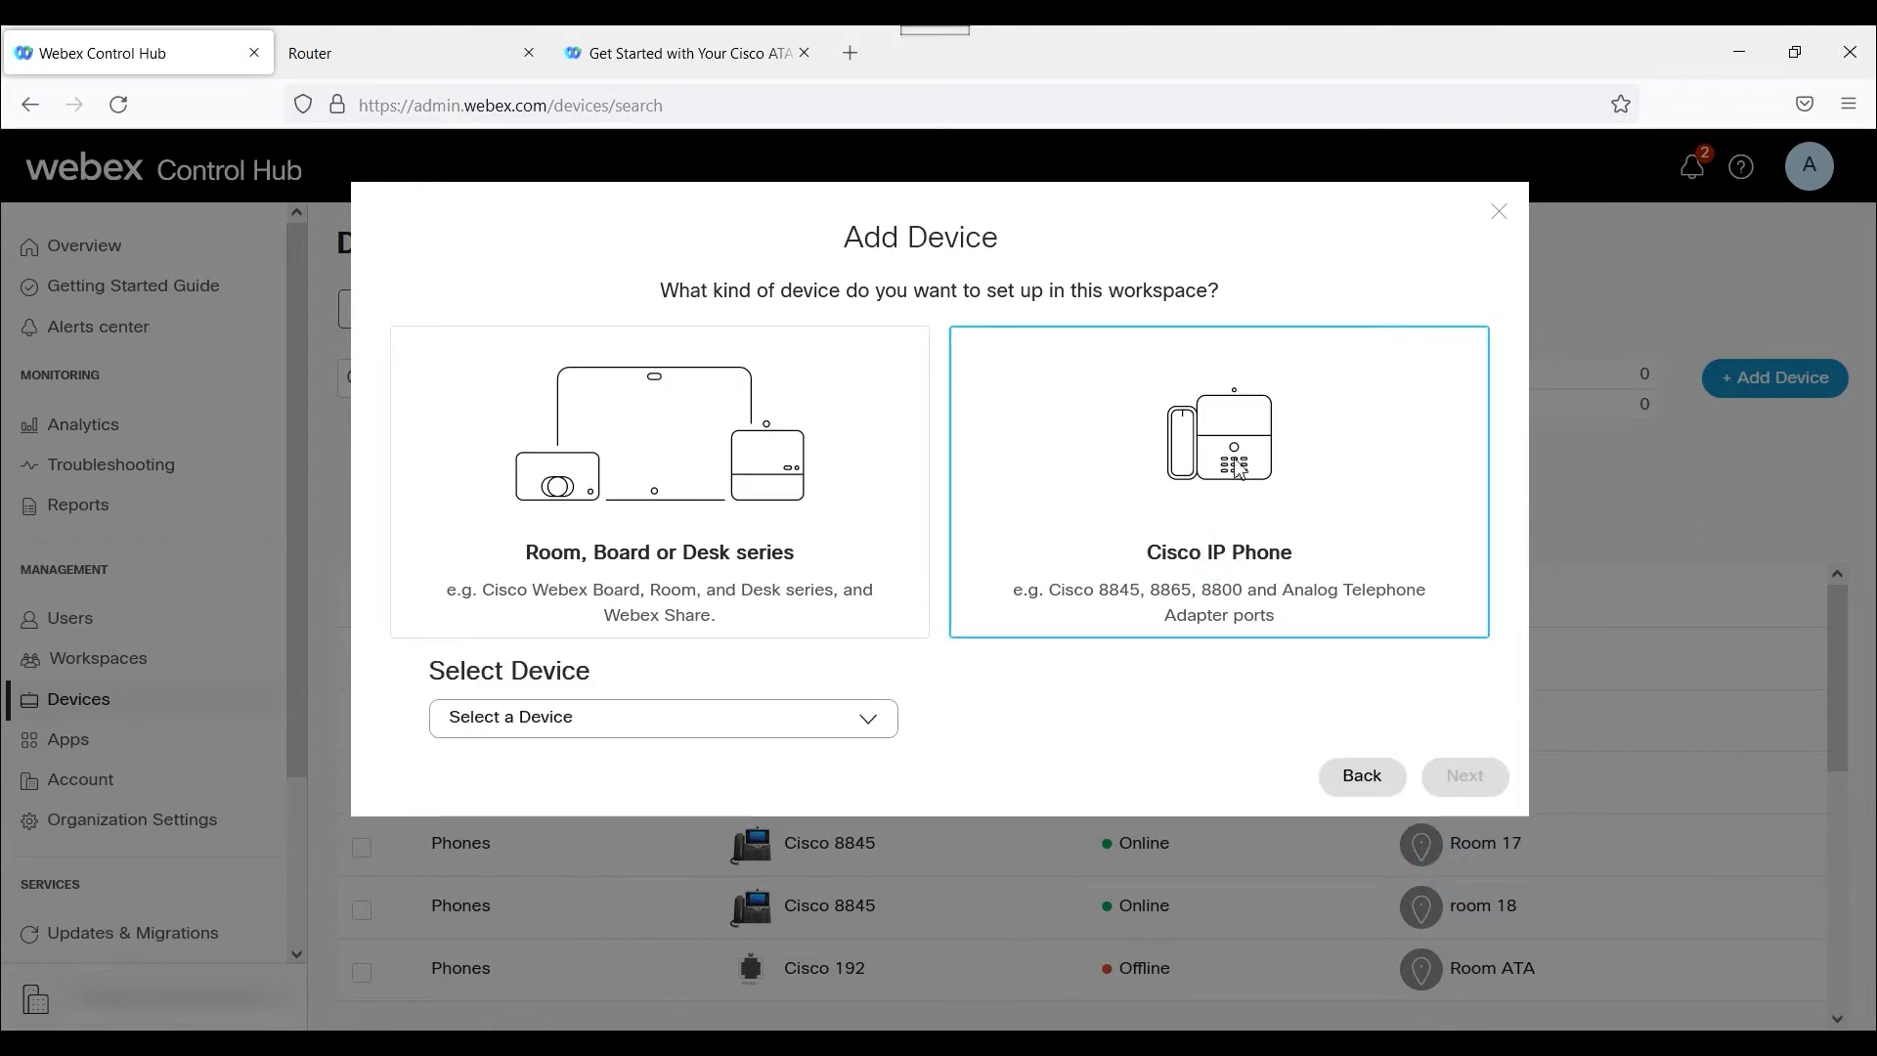
{"action": "left_click", "coordinate": [877, 717]}
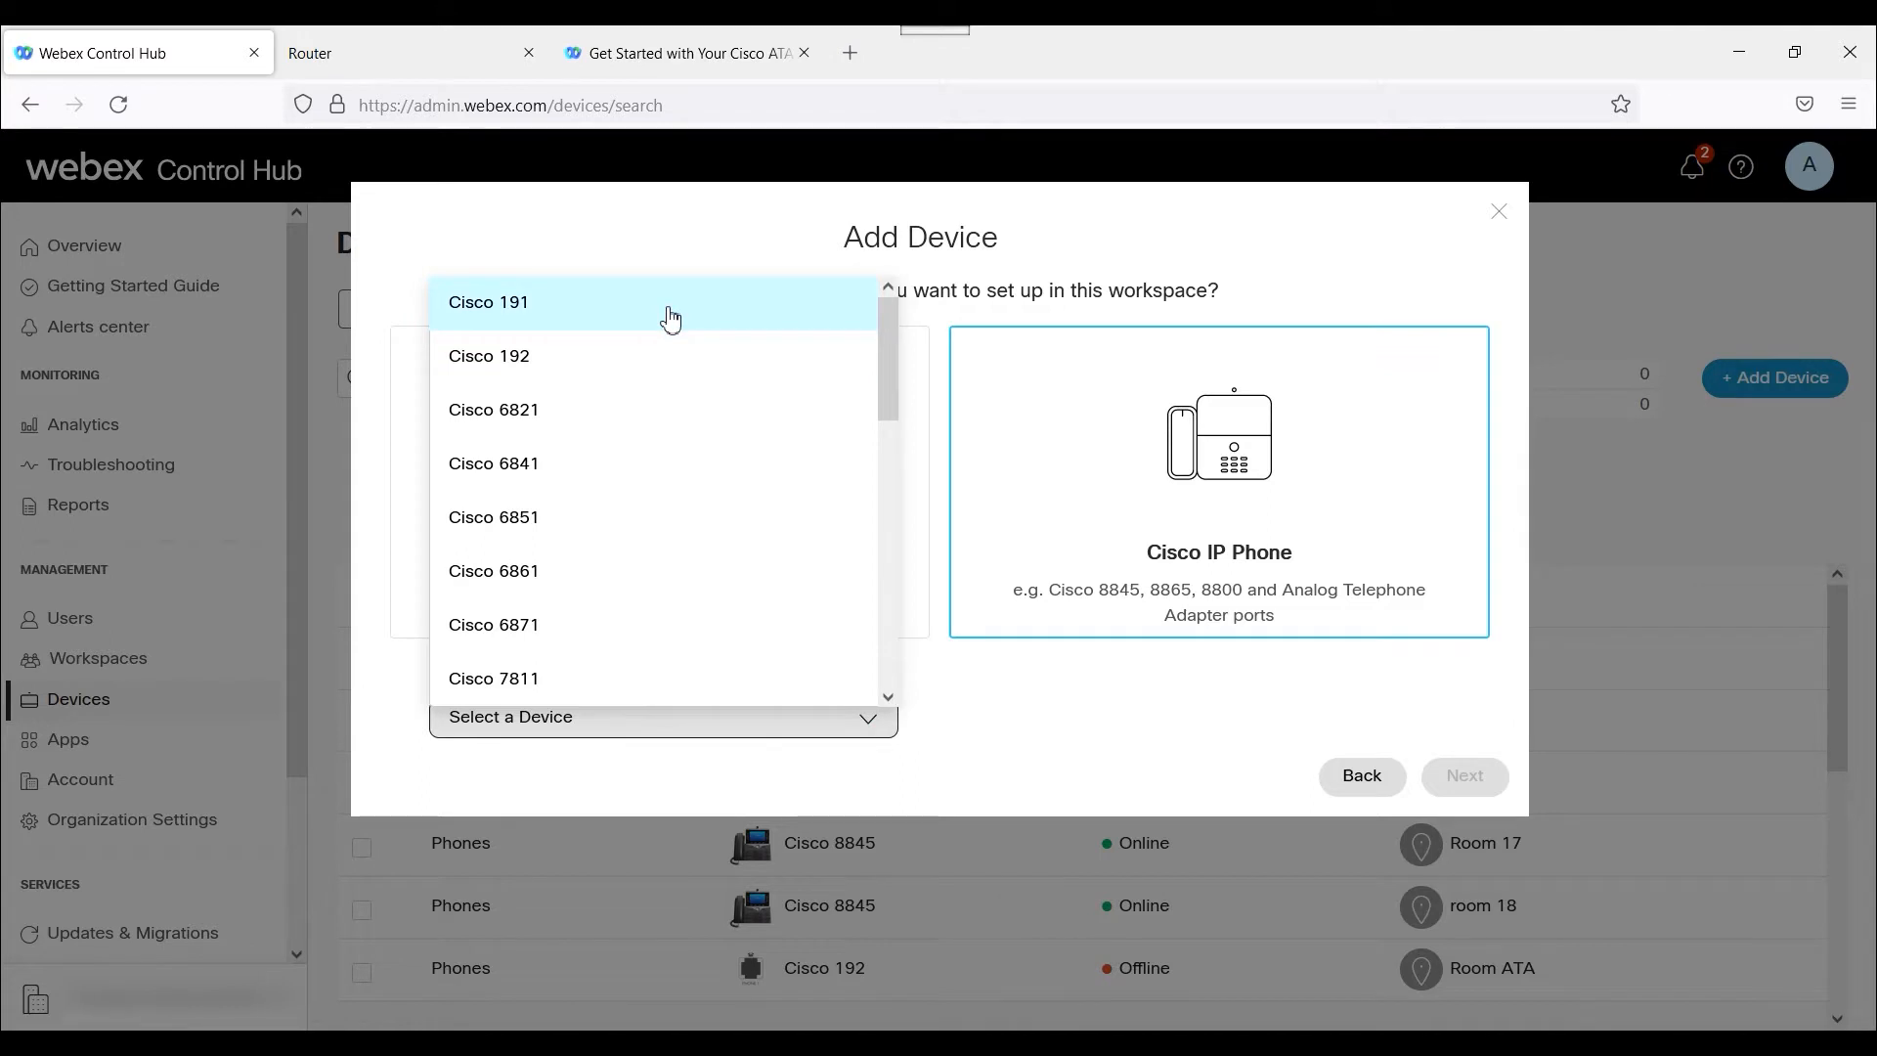
{"action": "left_click", "coordinate": [665, 309]}
Enter the adapter's MAC address without colons and continue to the number assignment.
{"action": "left_click", "coordinate": [695, 842]}
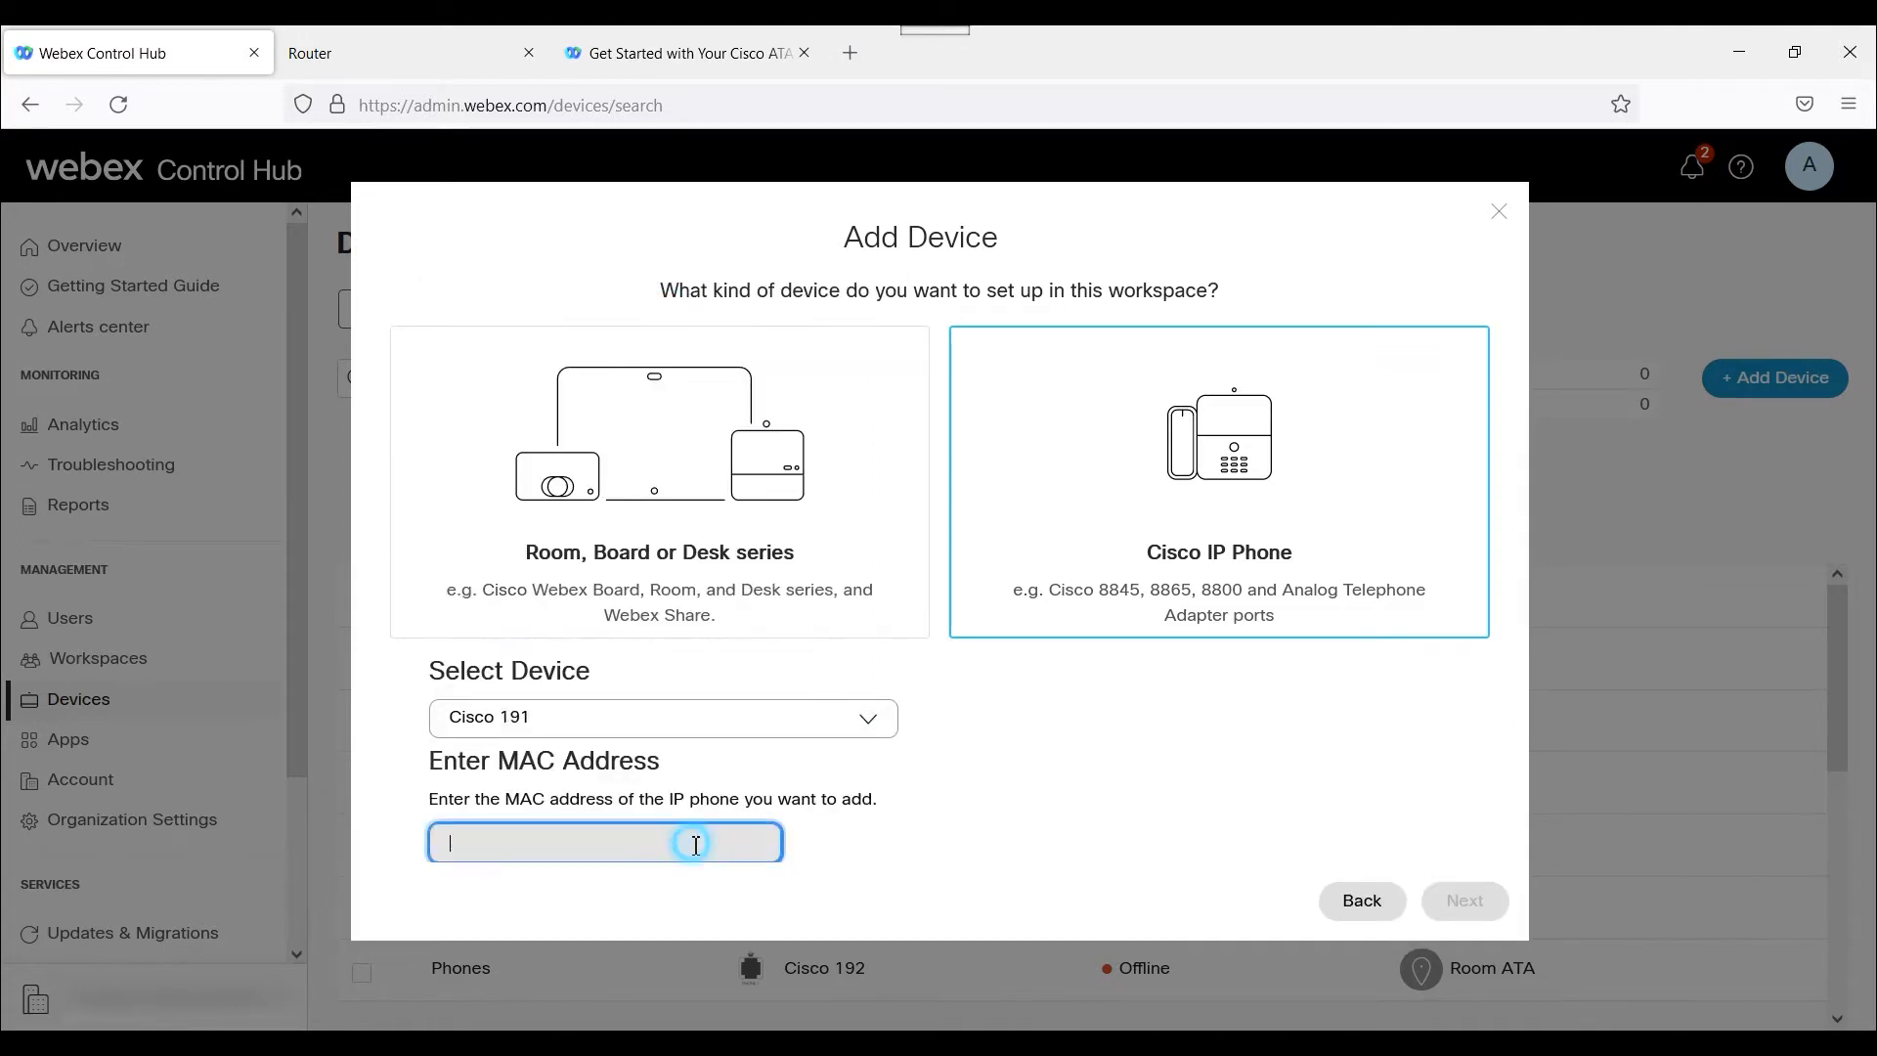
{"action": "key", "text": "ctrl+v"}
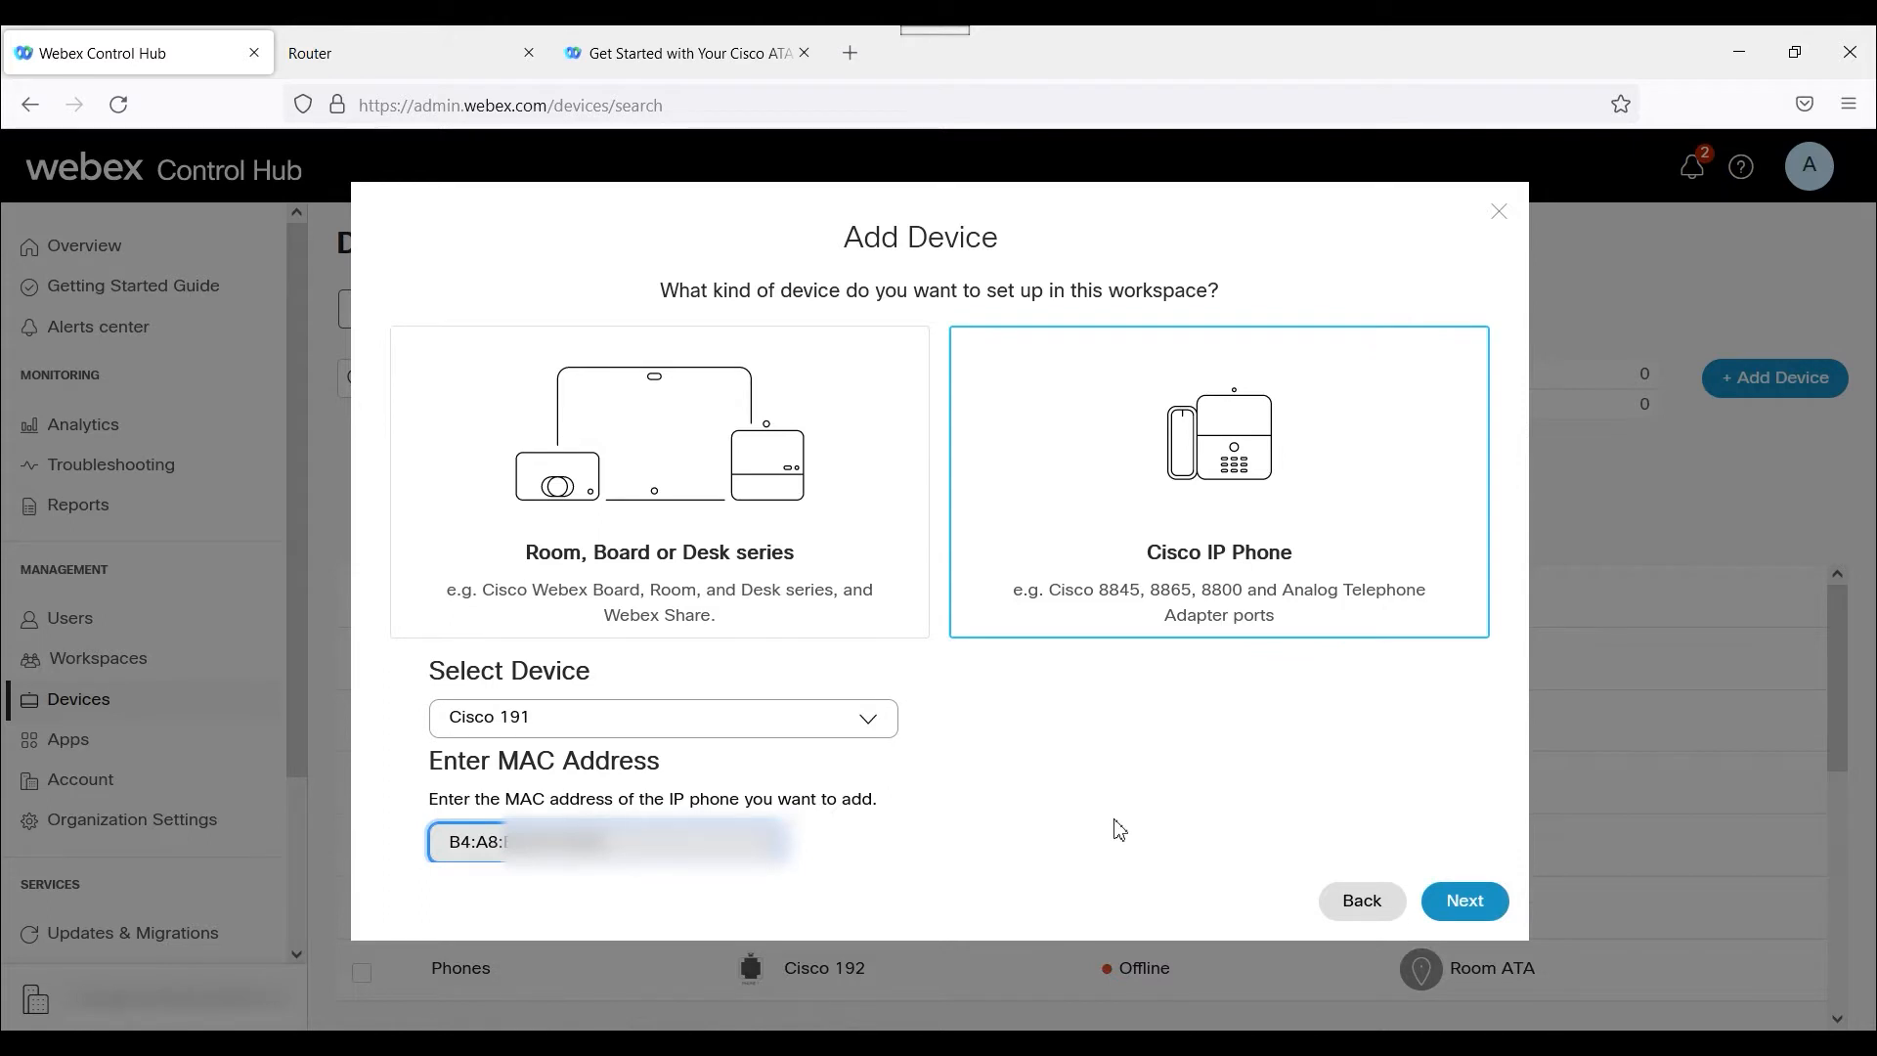
{"action": "left_click", "coordinate": [476, 842]}
{"action": "key", "text": "BackSpace"}
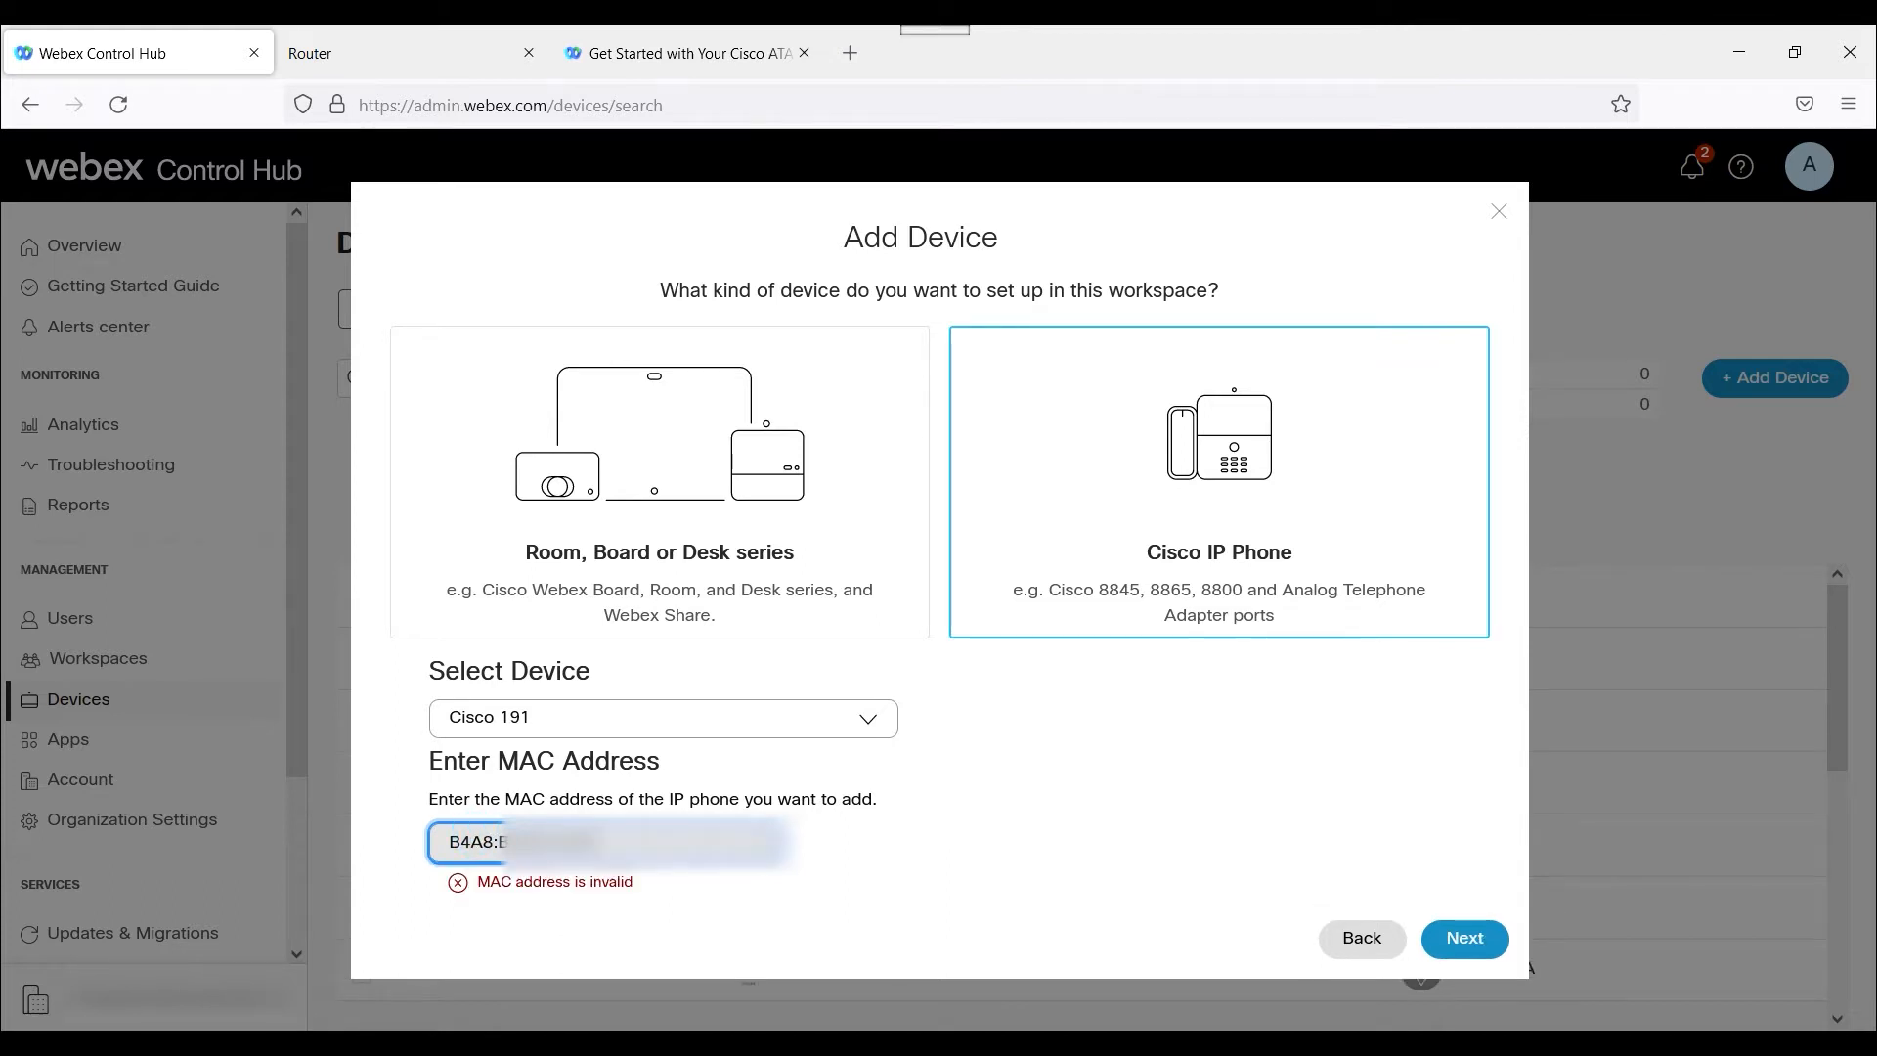
{"action": "key", "text": "BackSpace"}
{"action": "key", "text": "BackSpace"}
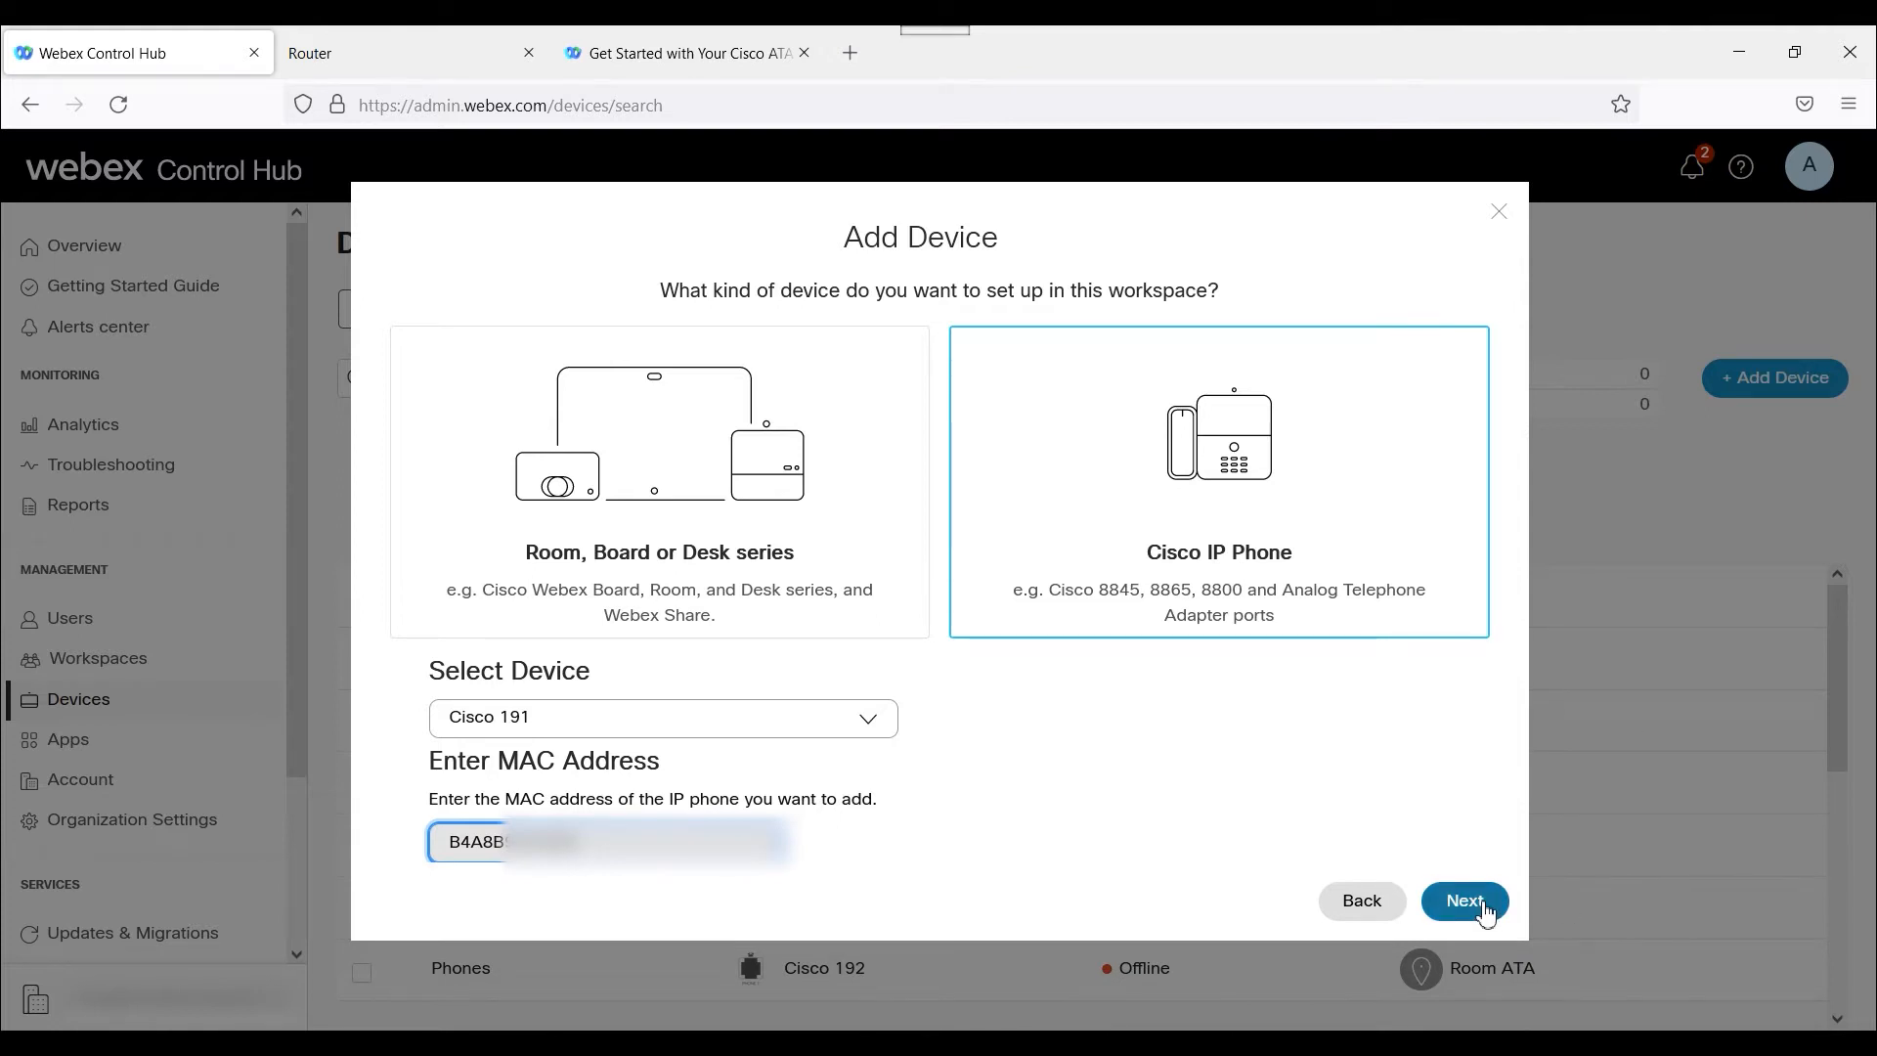
{"action": "left_click", "coordinate": [1482, 913]}
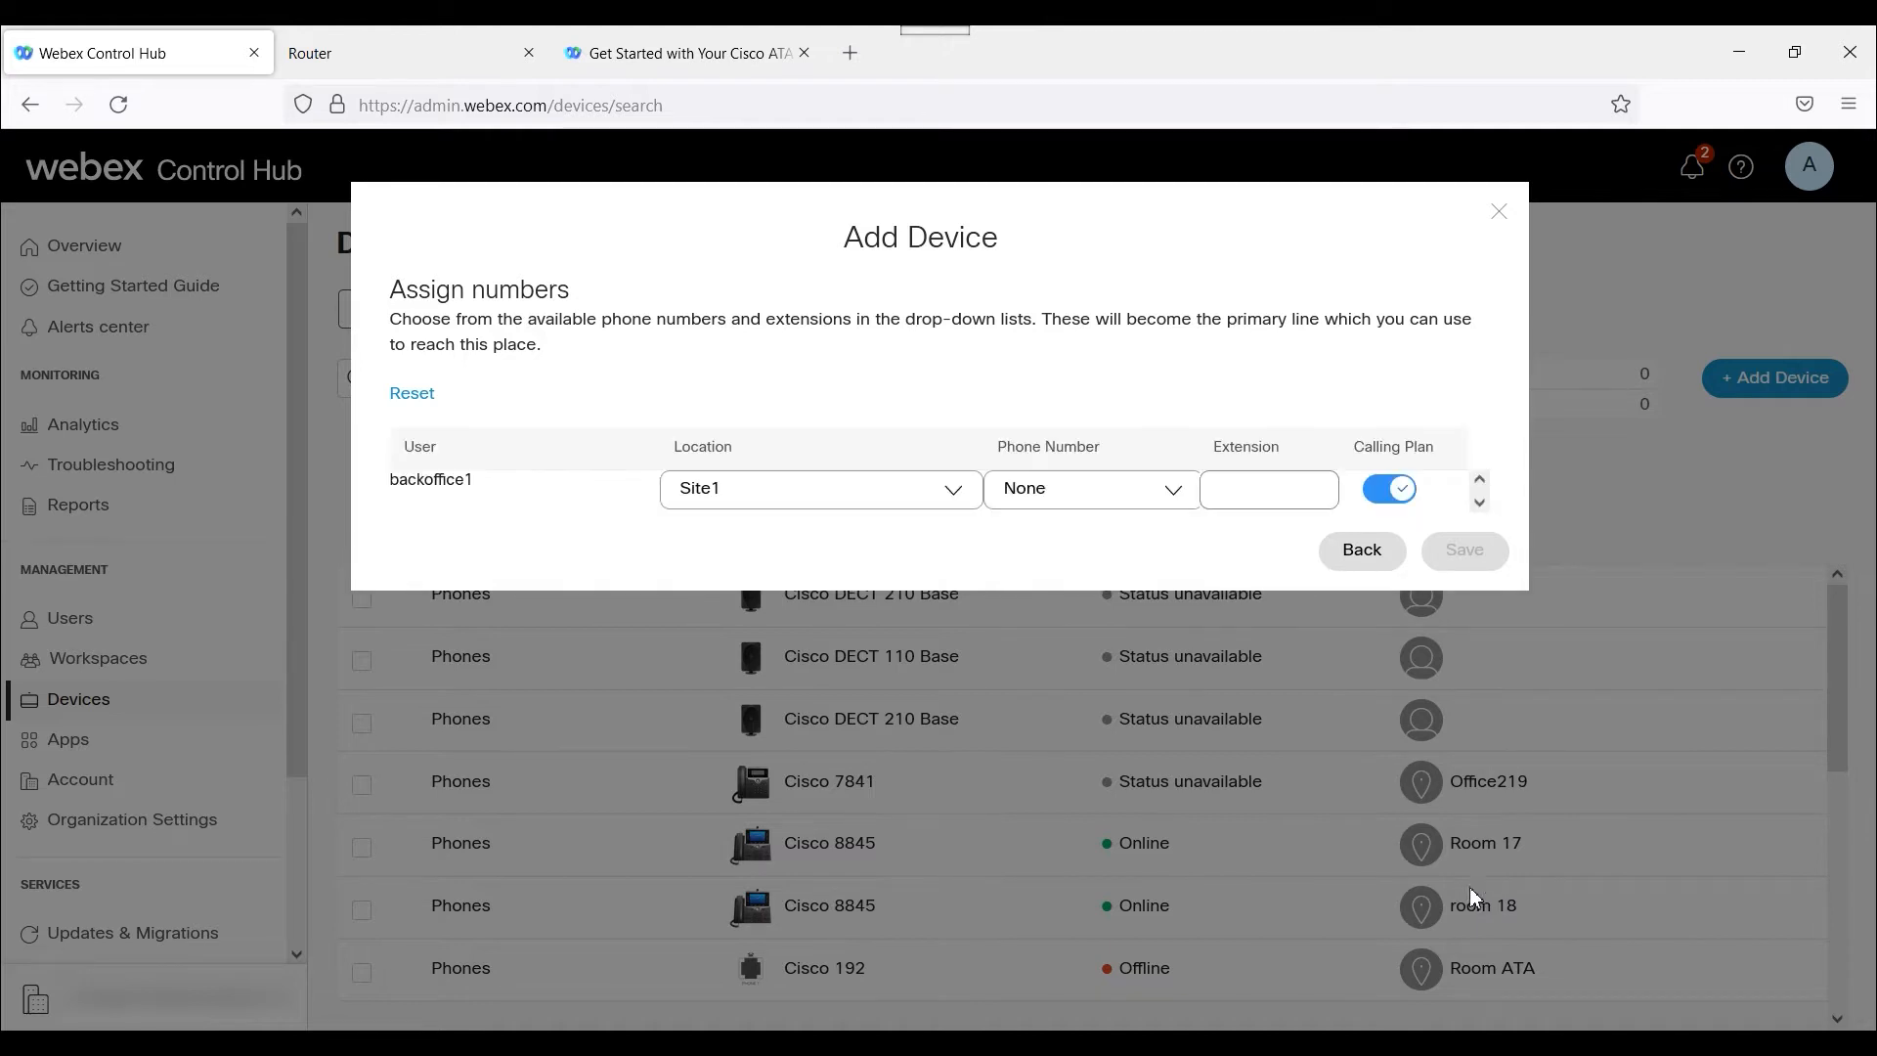
Assign extension 1910 to backoffice1, leave its phone number as None, and save the device.
{"action": "left_click", "coordinate": [1267, 488]}
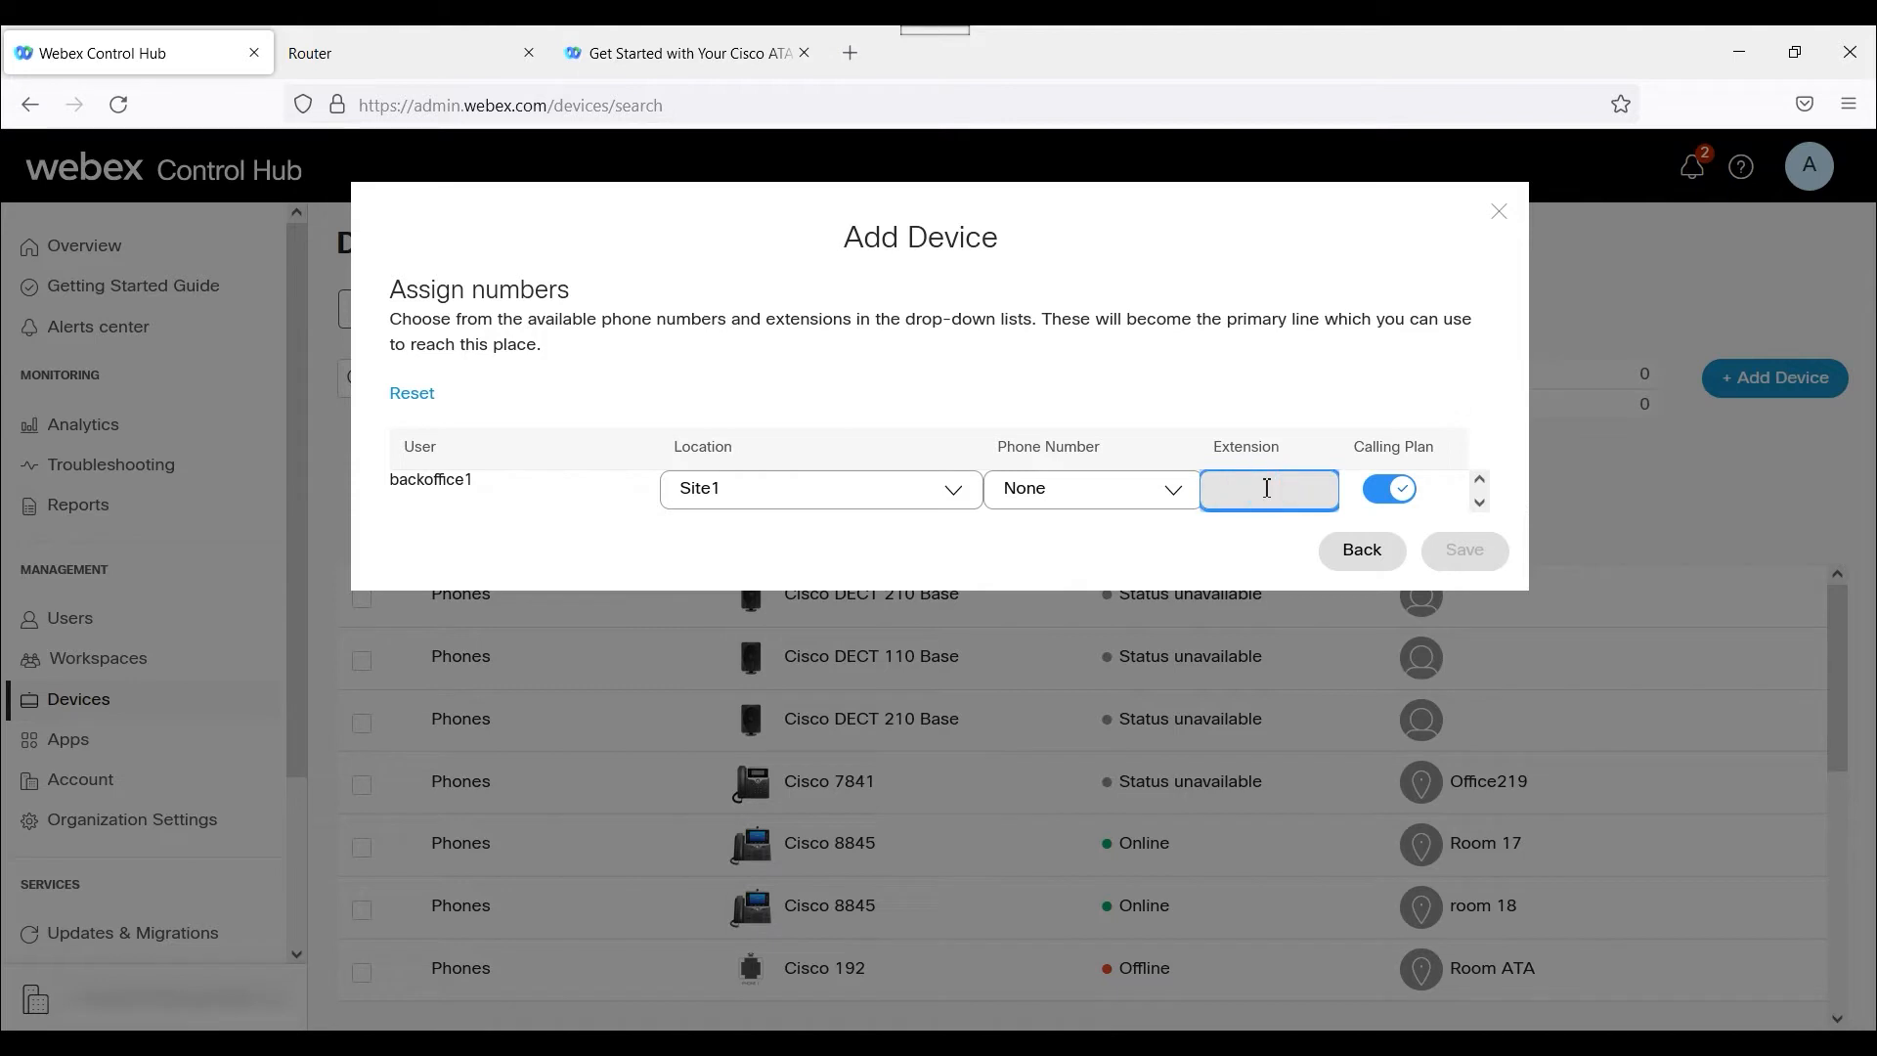
{"action": "type", "text": "1911"}
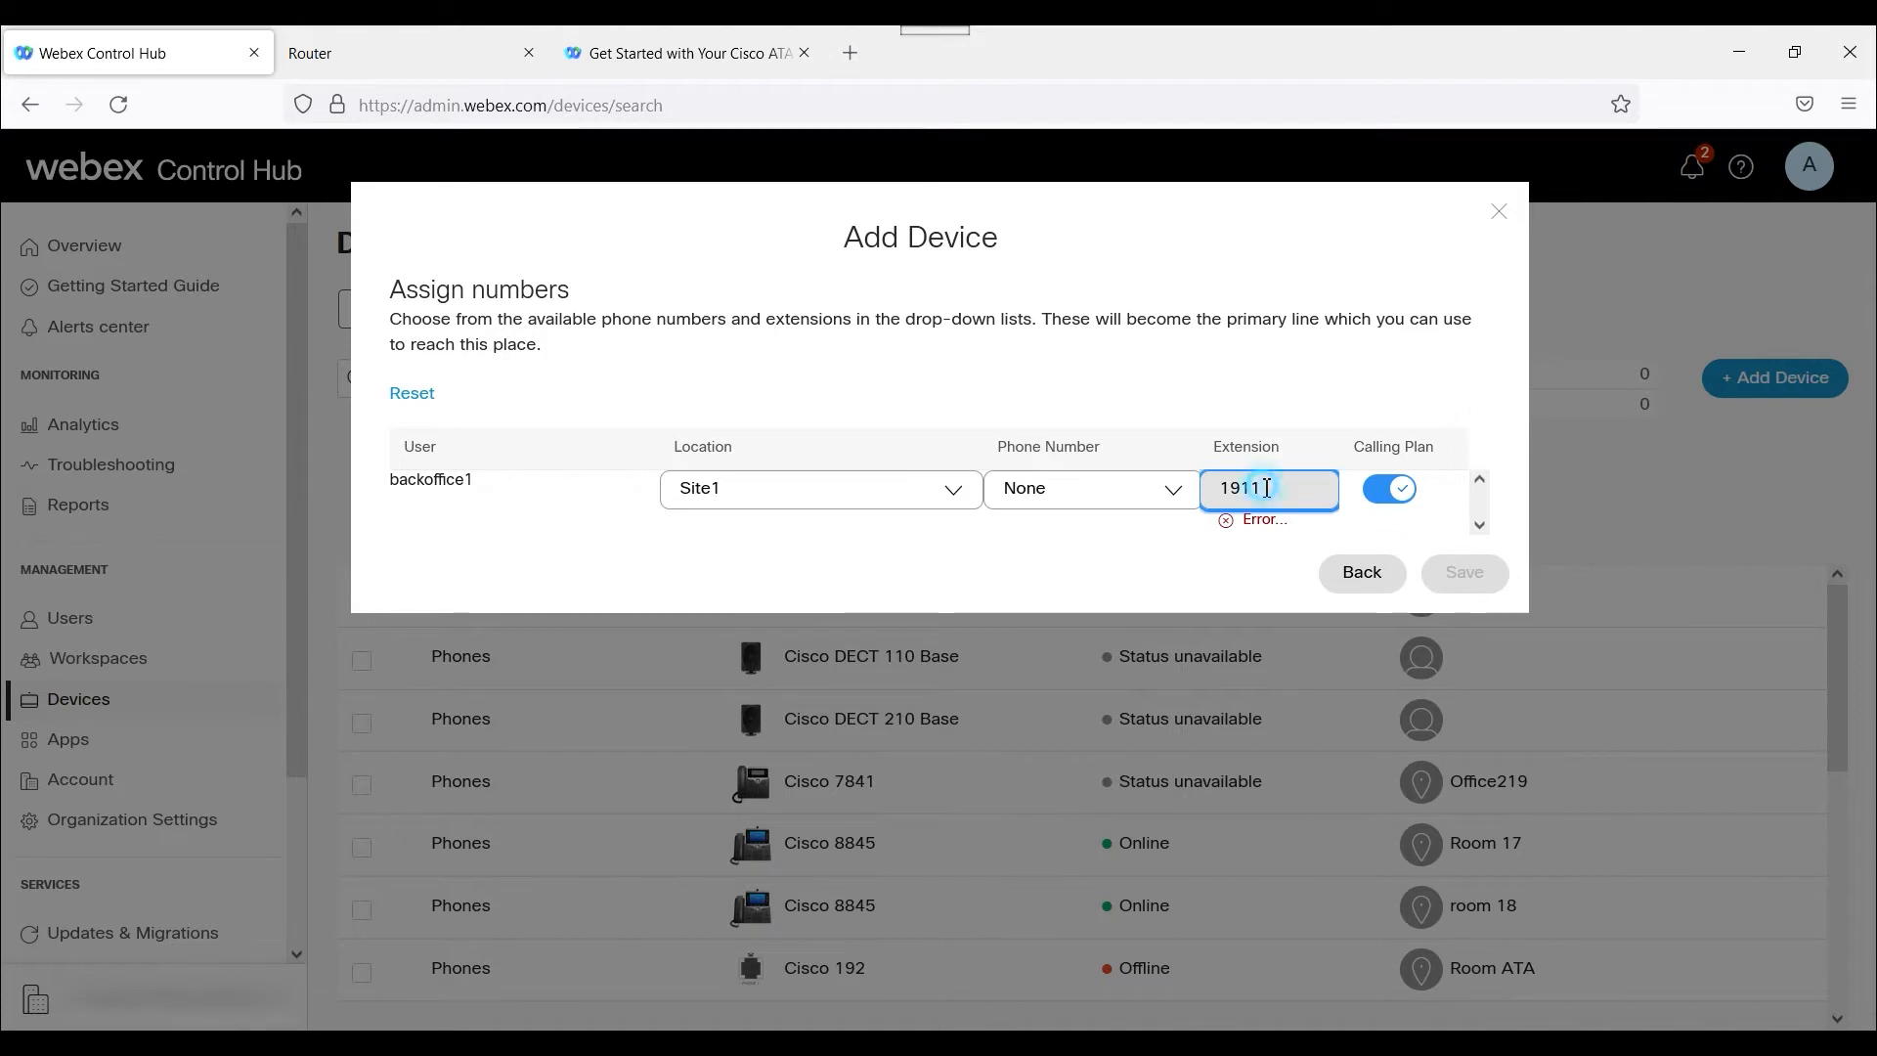
{"action": "key", "text": "BackSpace"}
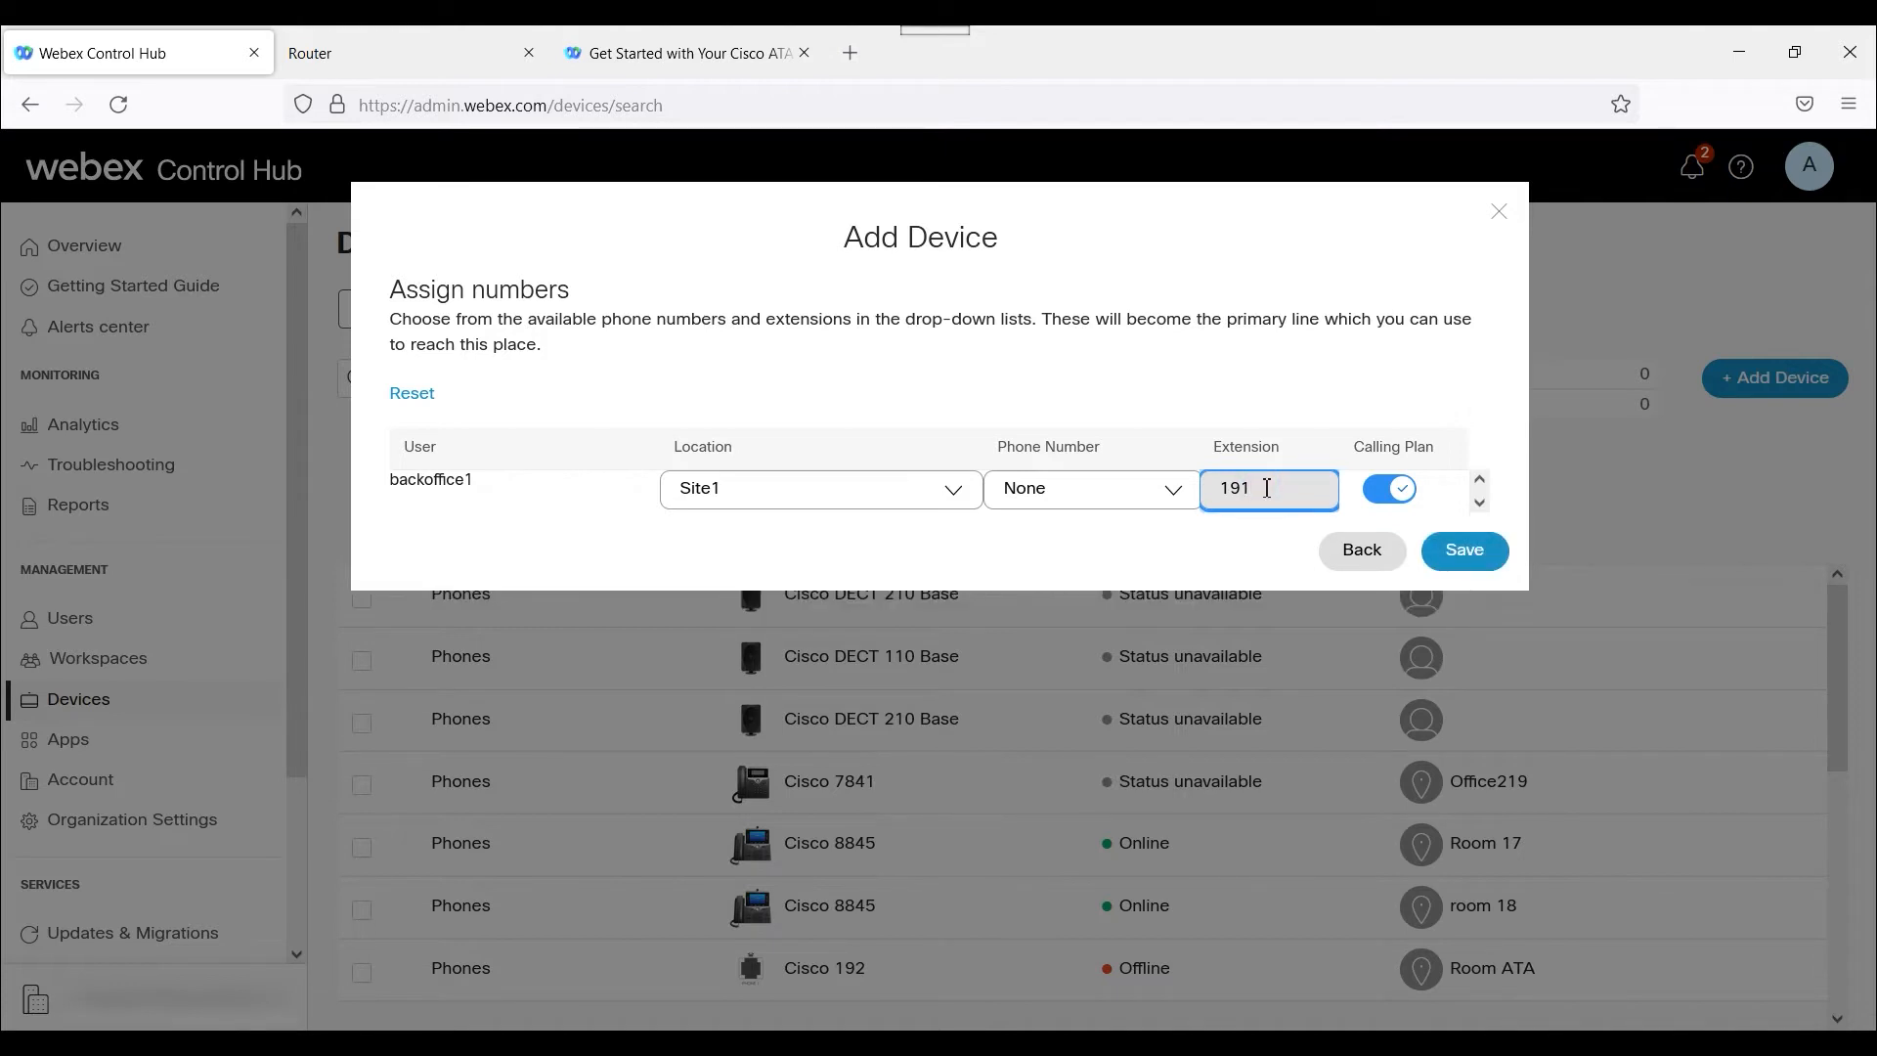
{"action": "left_click", "coordinate": [1178, 499]}
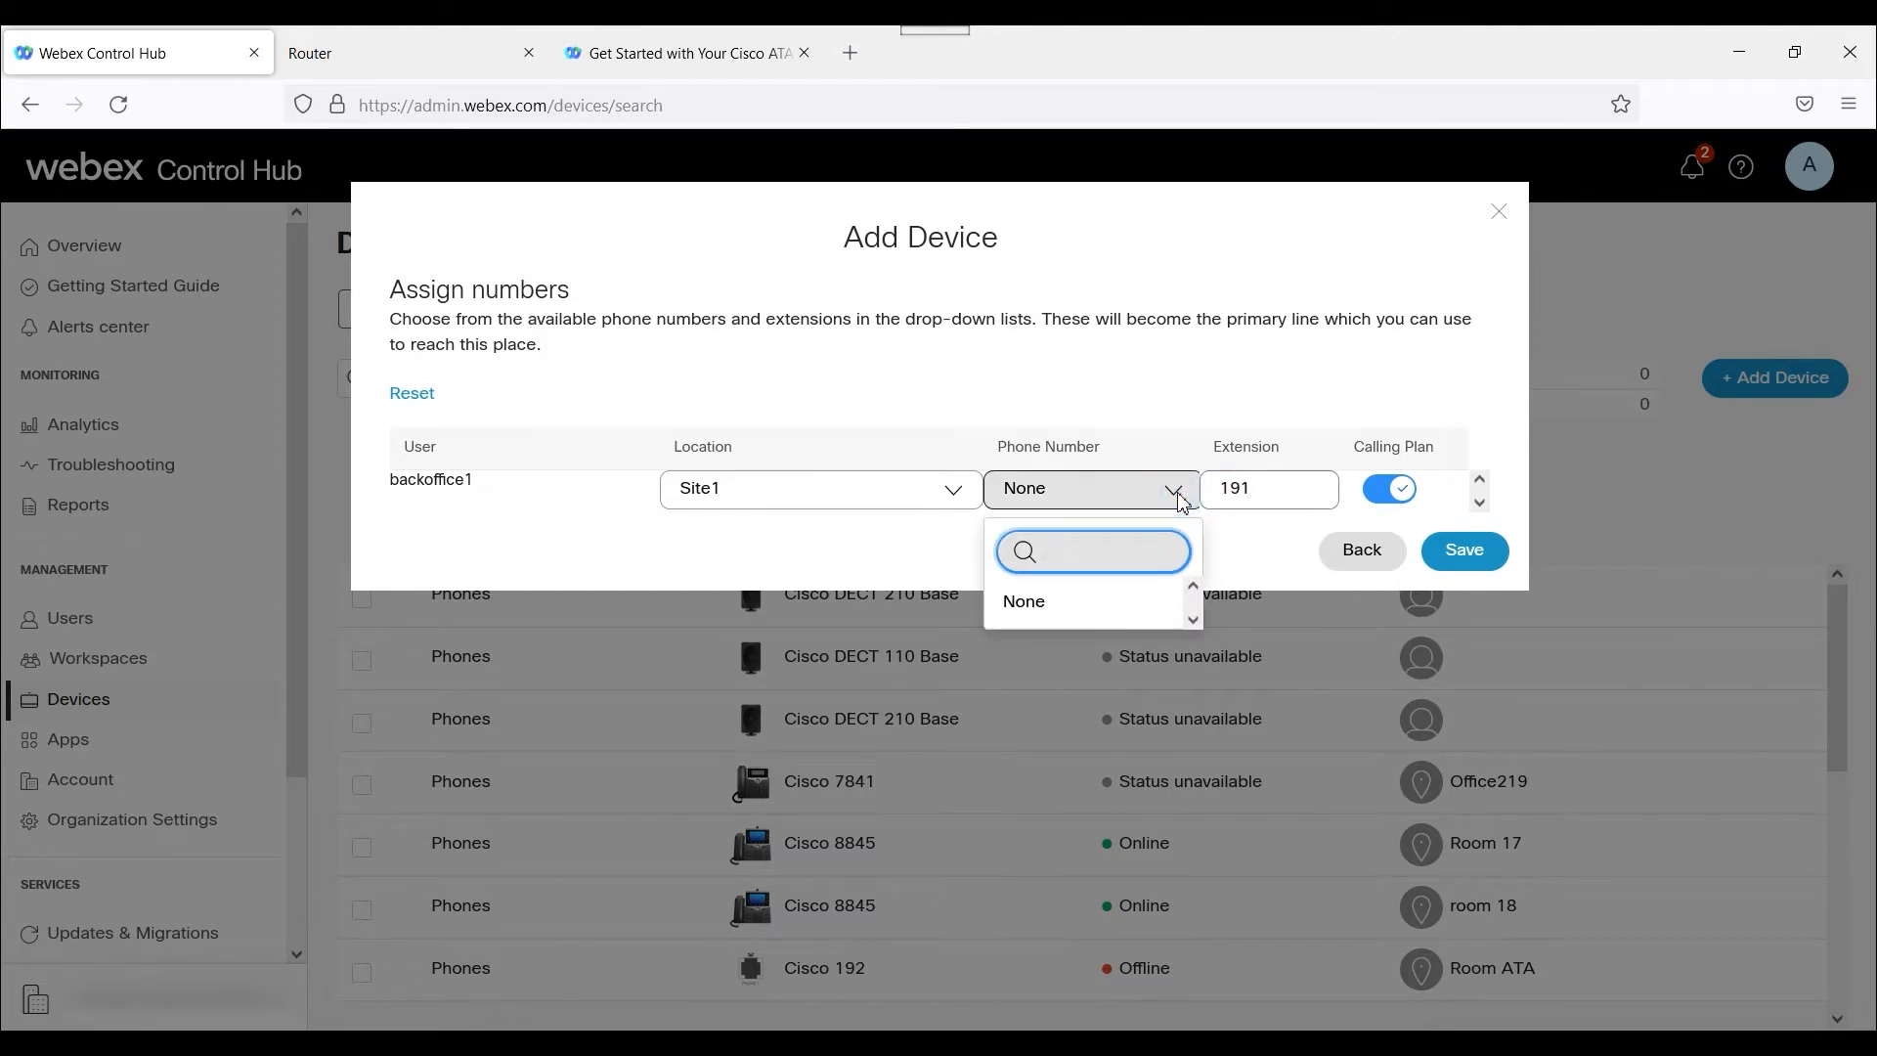
{"action": "left_click", "coordinate": [1161, 409]}
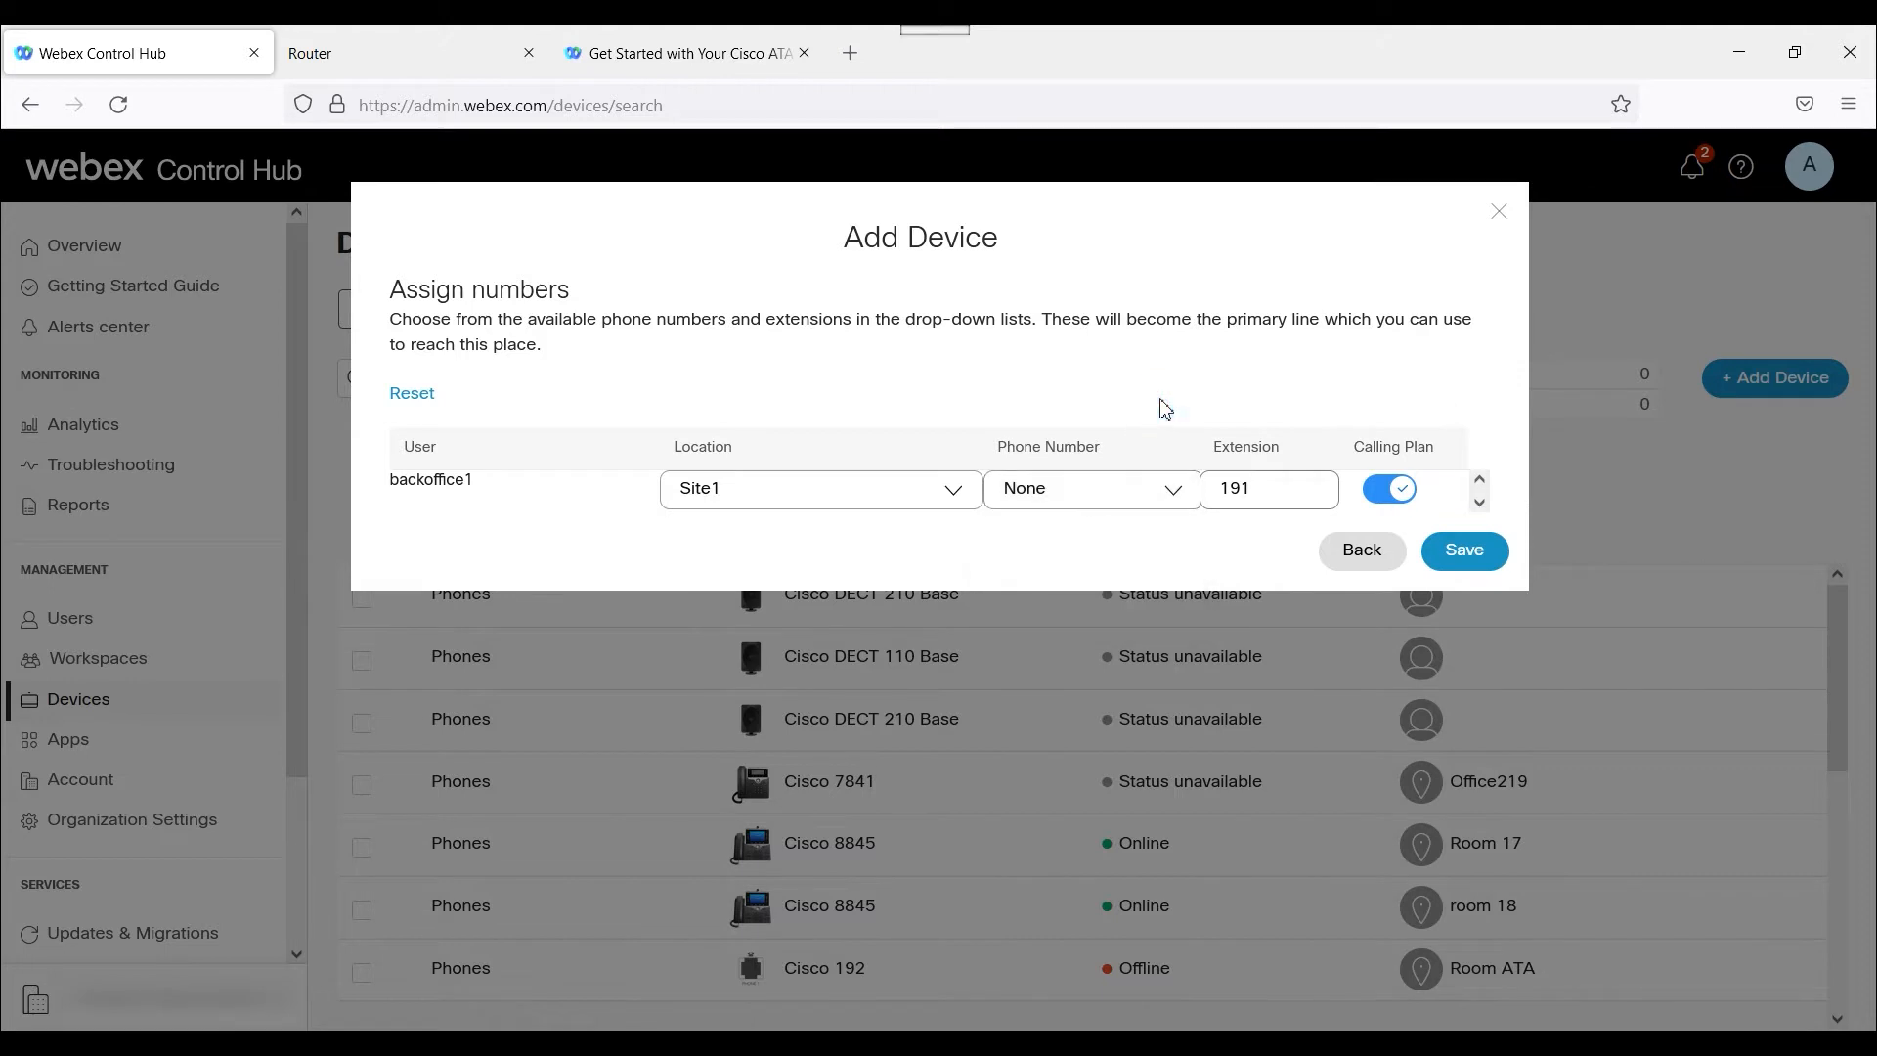
{"action": "left_click", "coordinate": [1265, 489]}
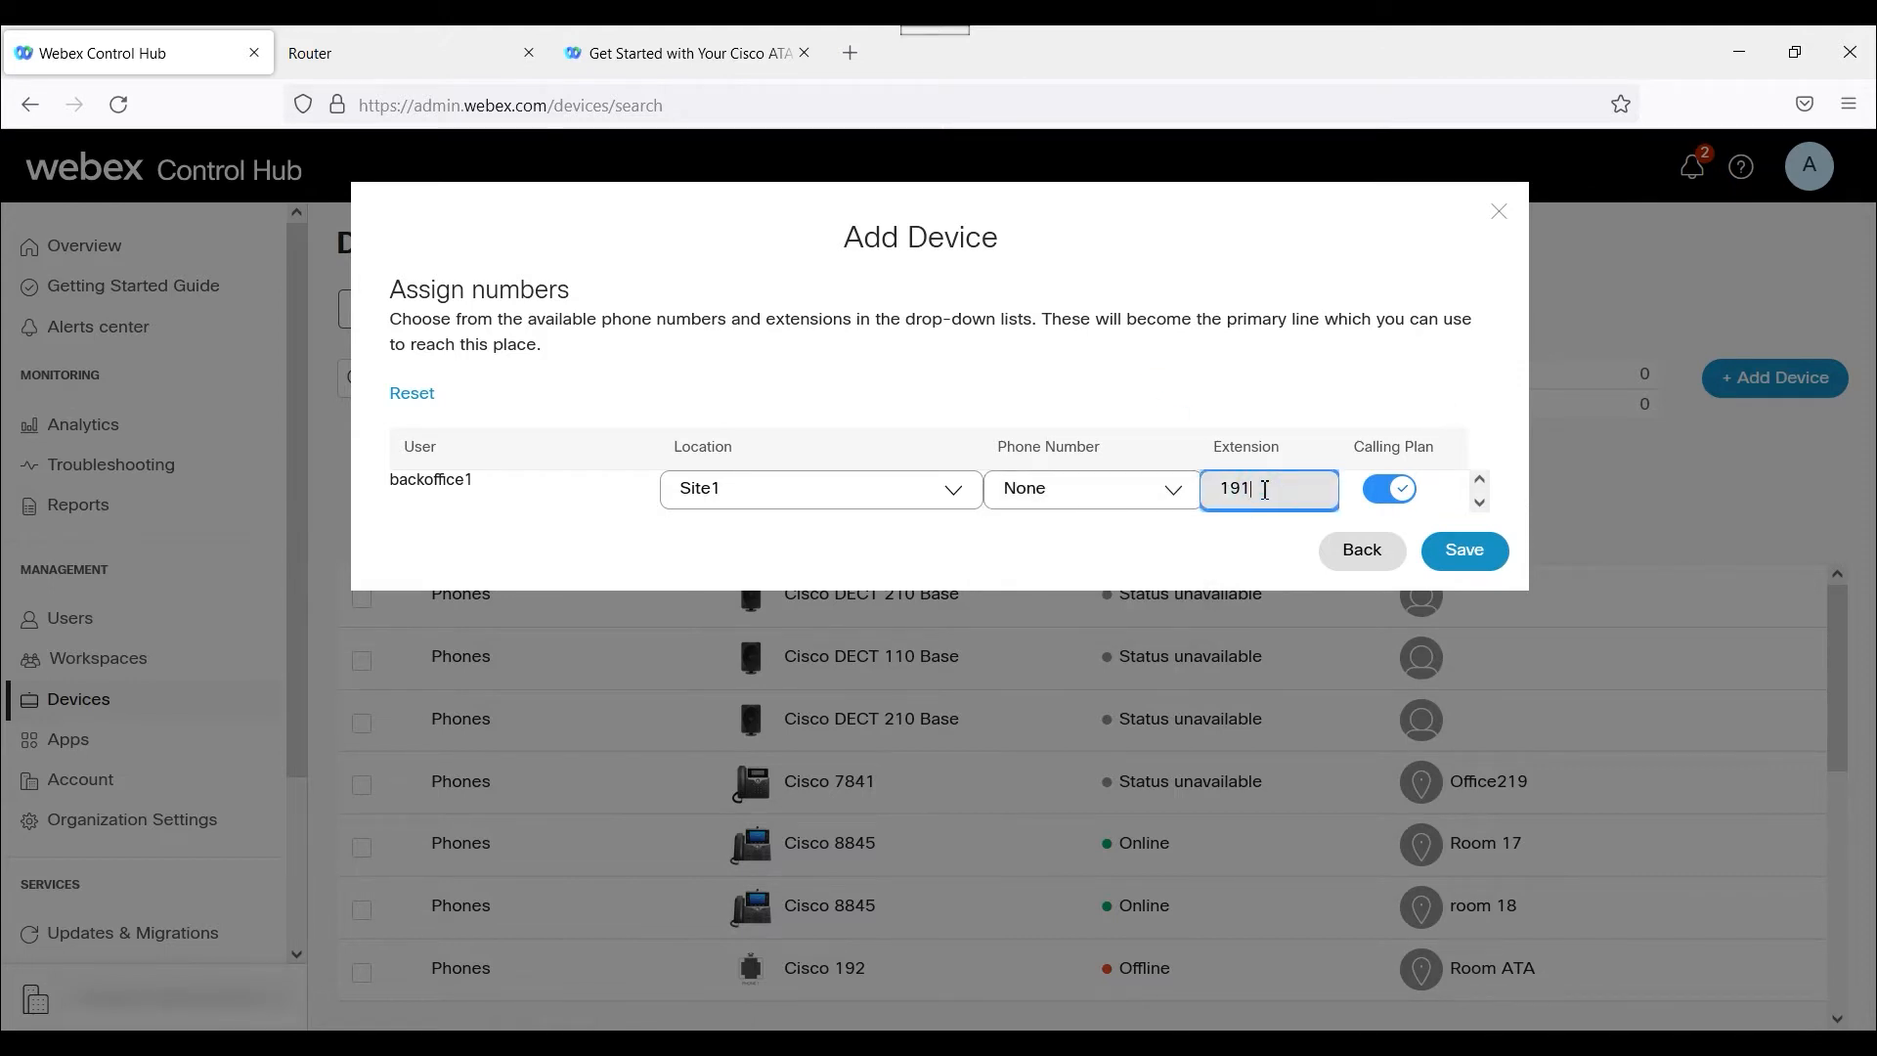
{"action": "type", "text": "0"}
{"action": "left_click", "coordinate": [1290, 555]}
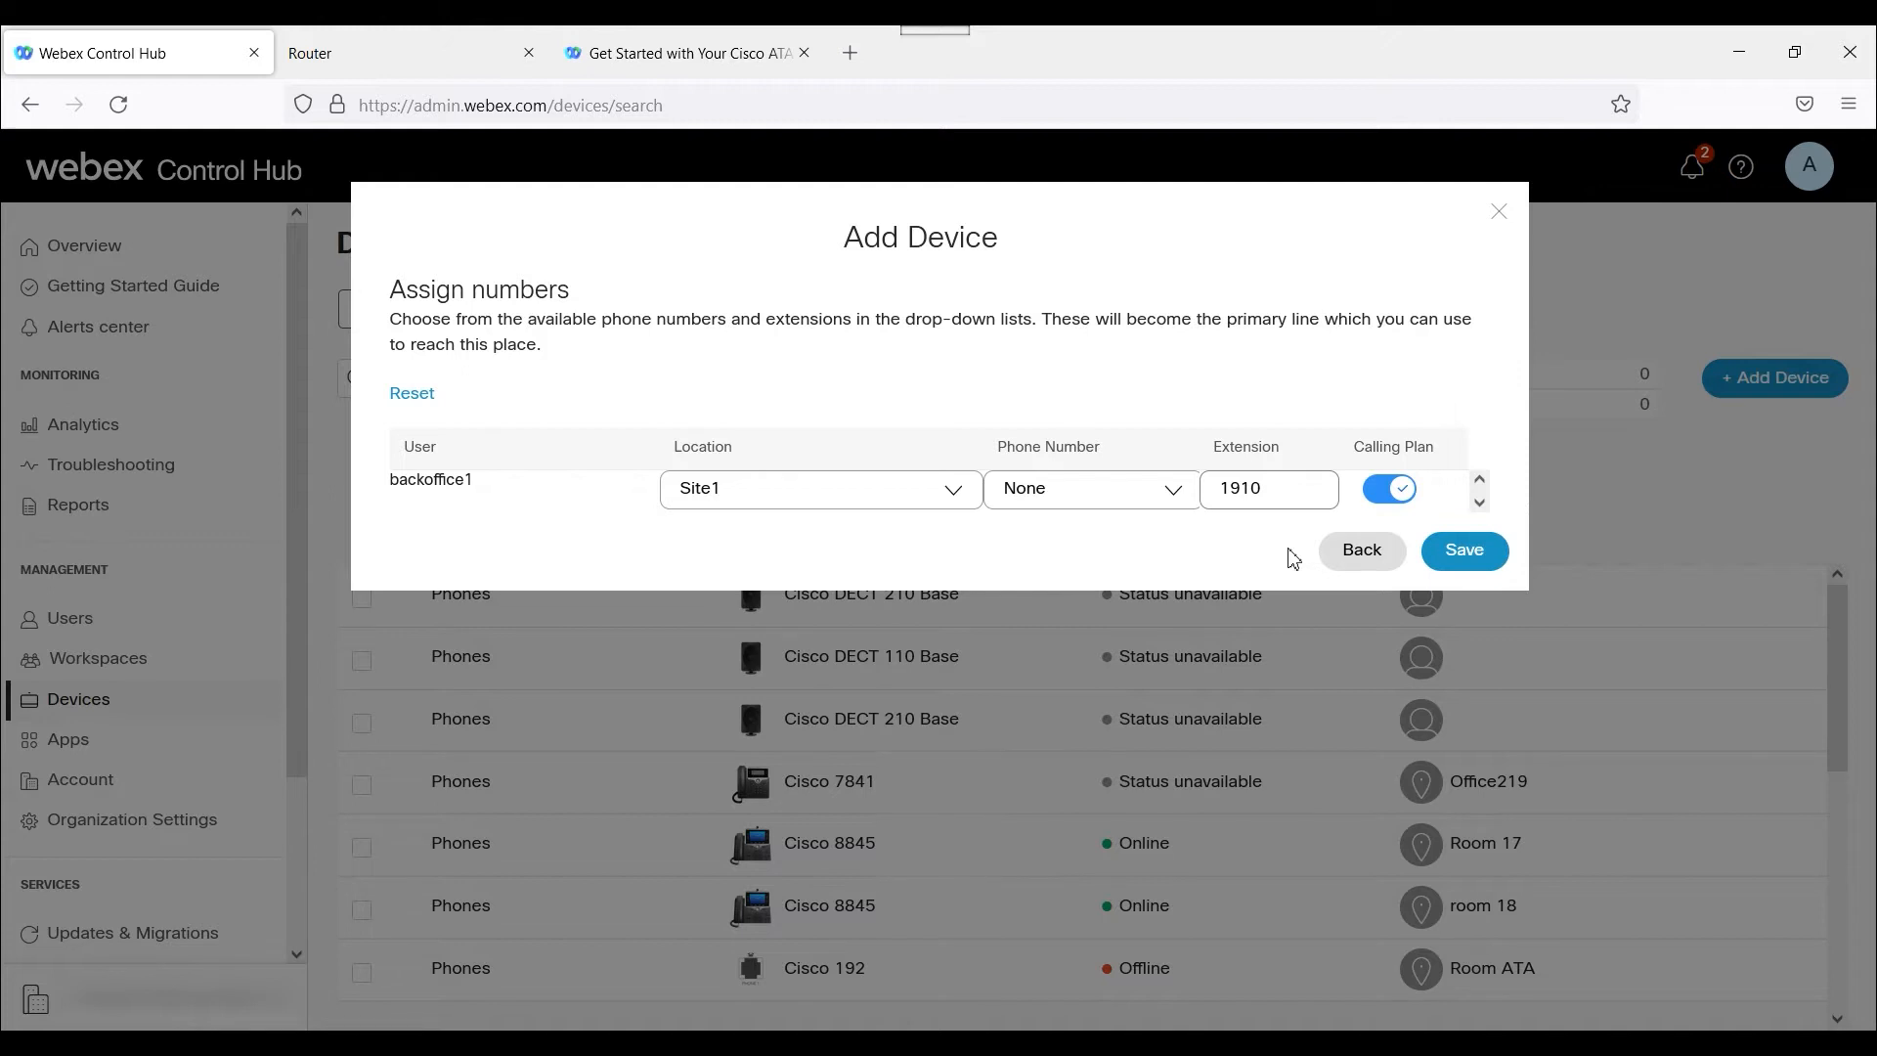
{"action": "left_click", "coordinate": [1486, 554]}
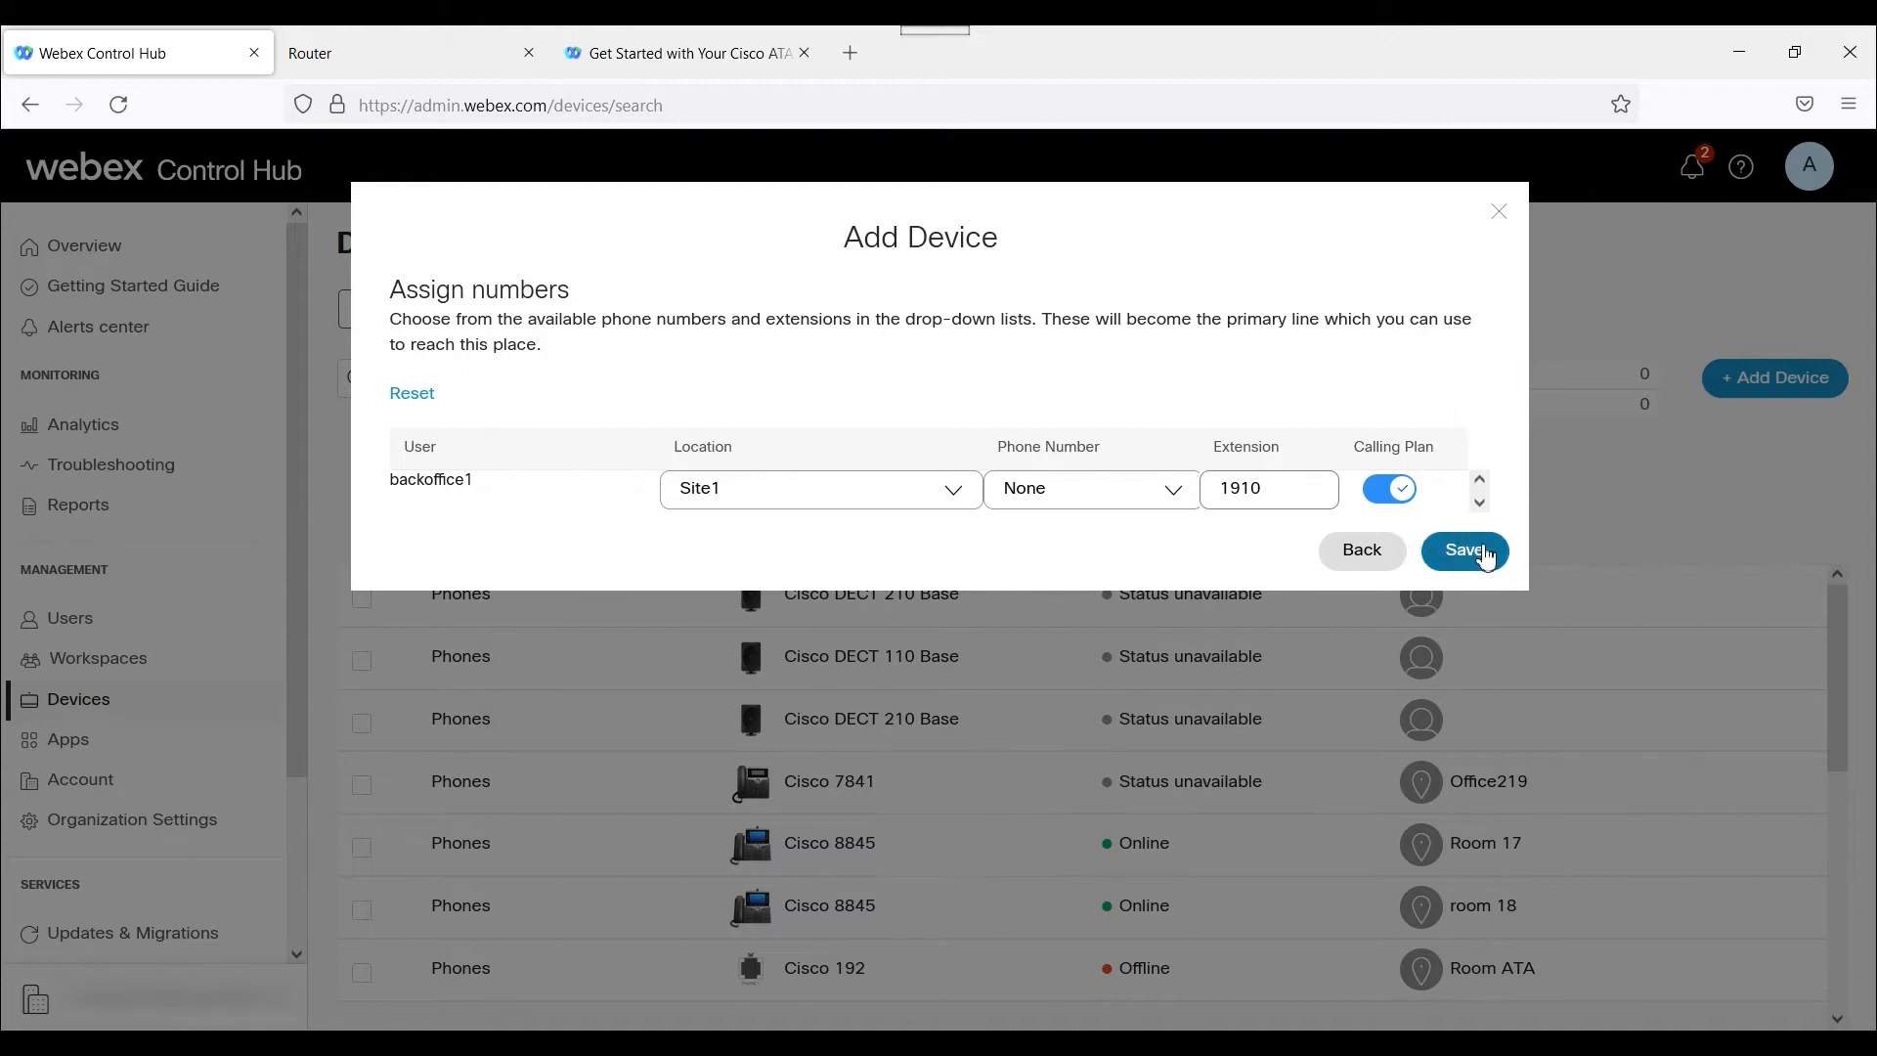
{"action": "left_click", "coordinate": [1485, 554]}
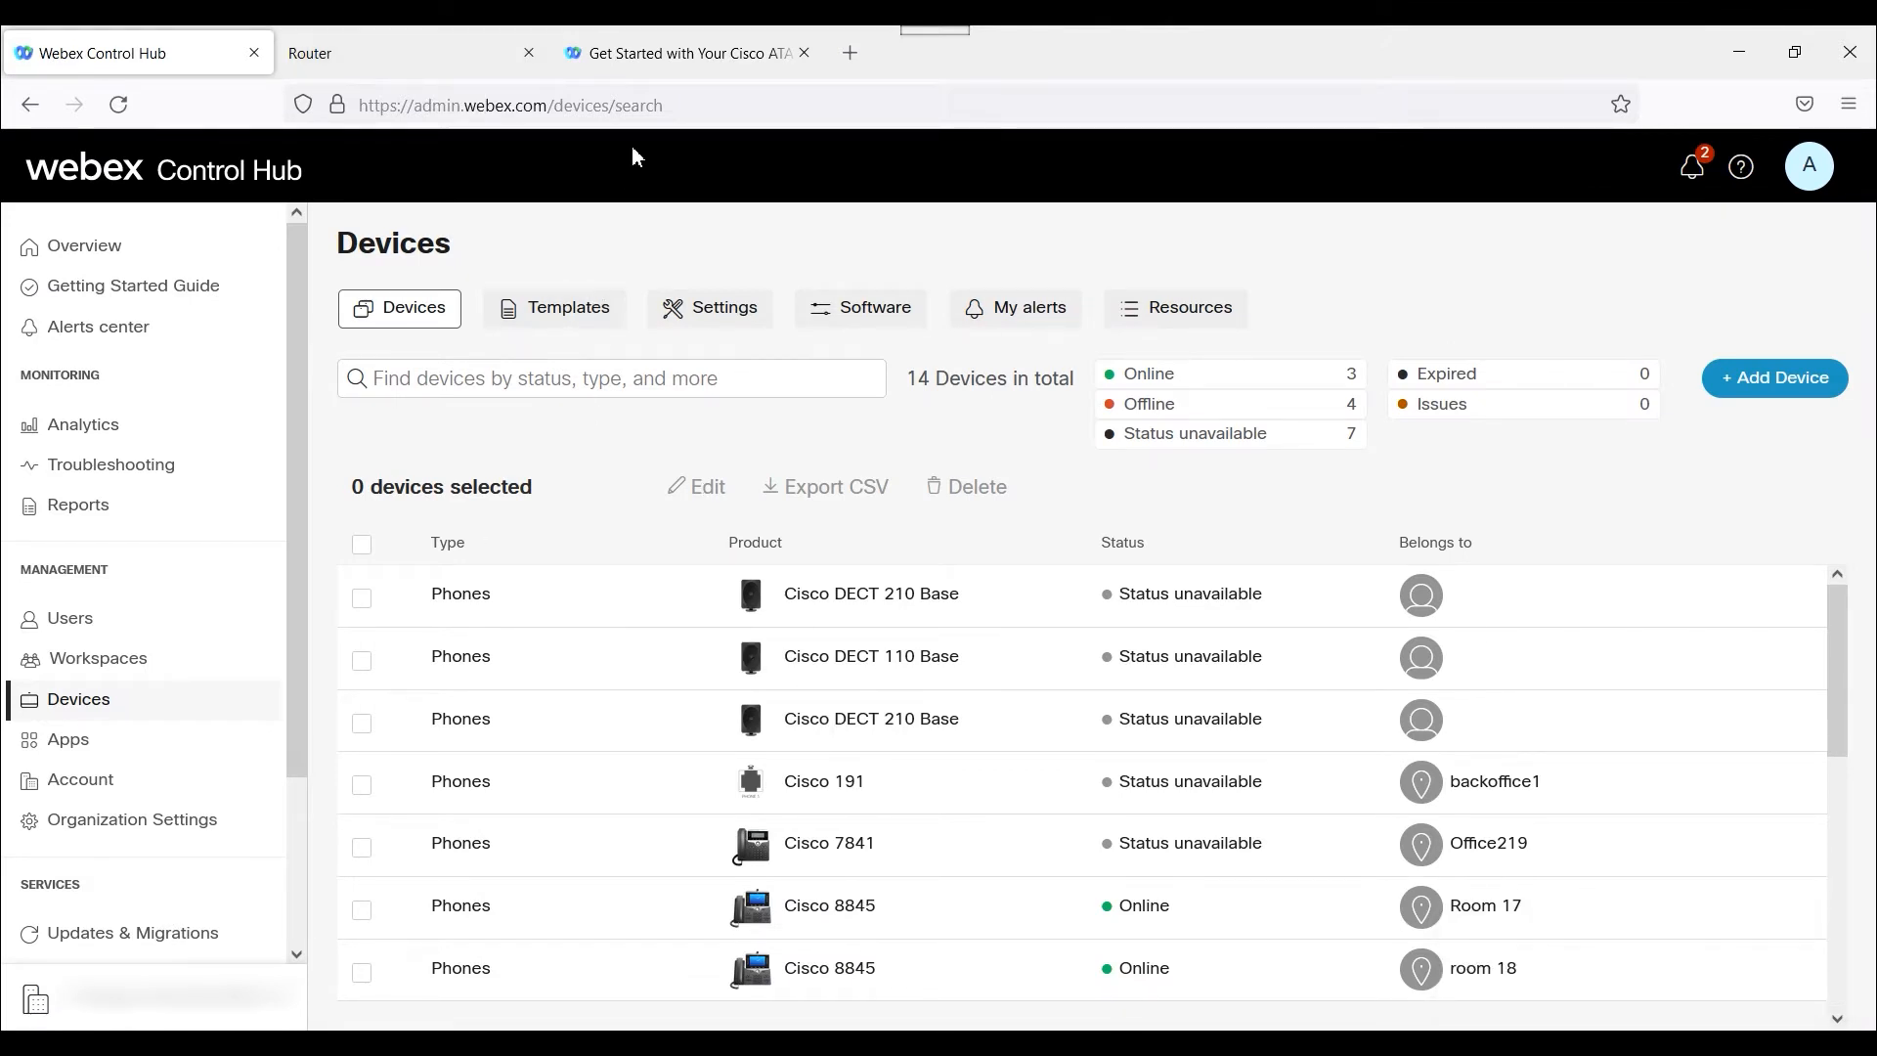
Review the factory default and manual provisioning instructions in the Cisco ATA 191 and 192 help article.
{"action": "left_click", "coordinate": [630, 54]}
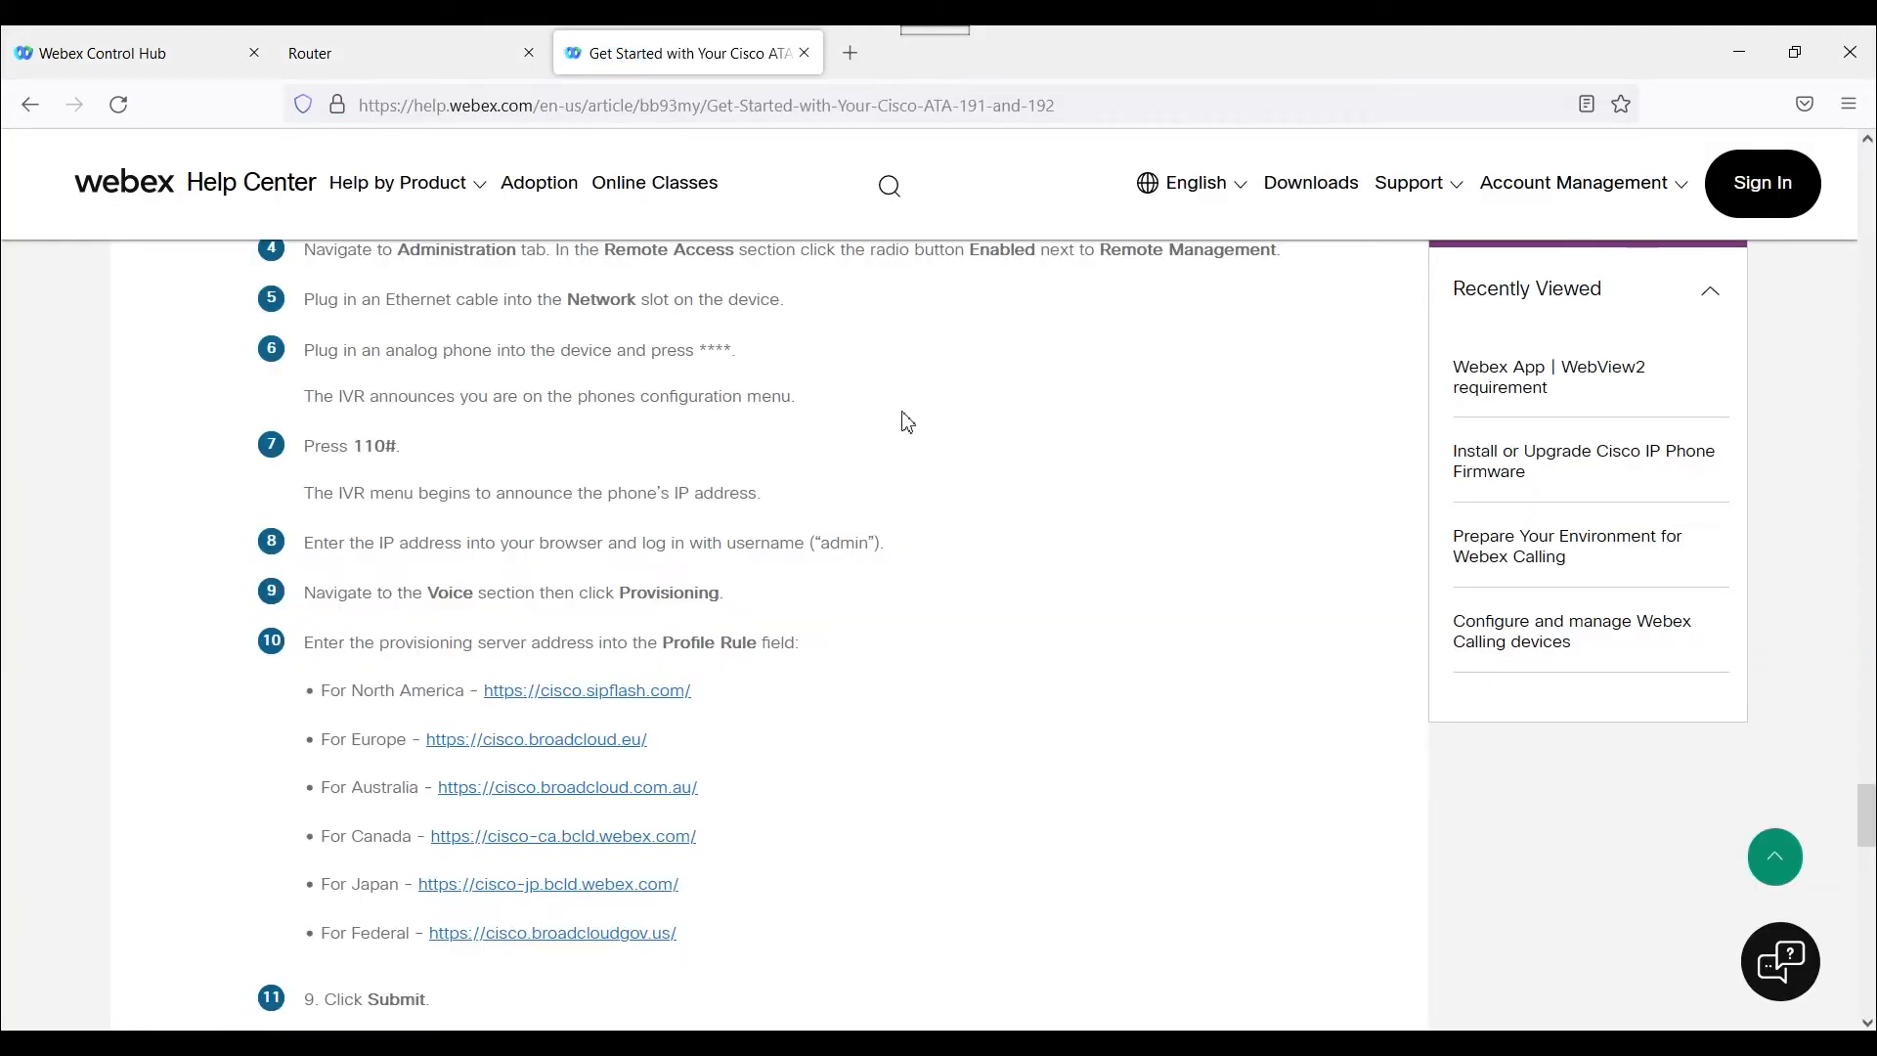
{"action": "scroll", "coordinate": [907, 422], "scroll_direction": "up", "scroll_amount": 2}
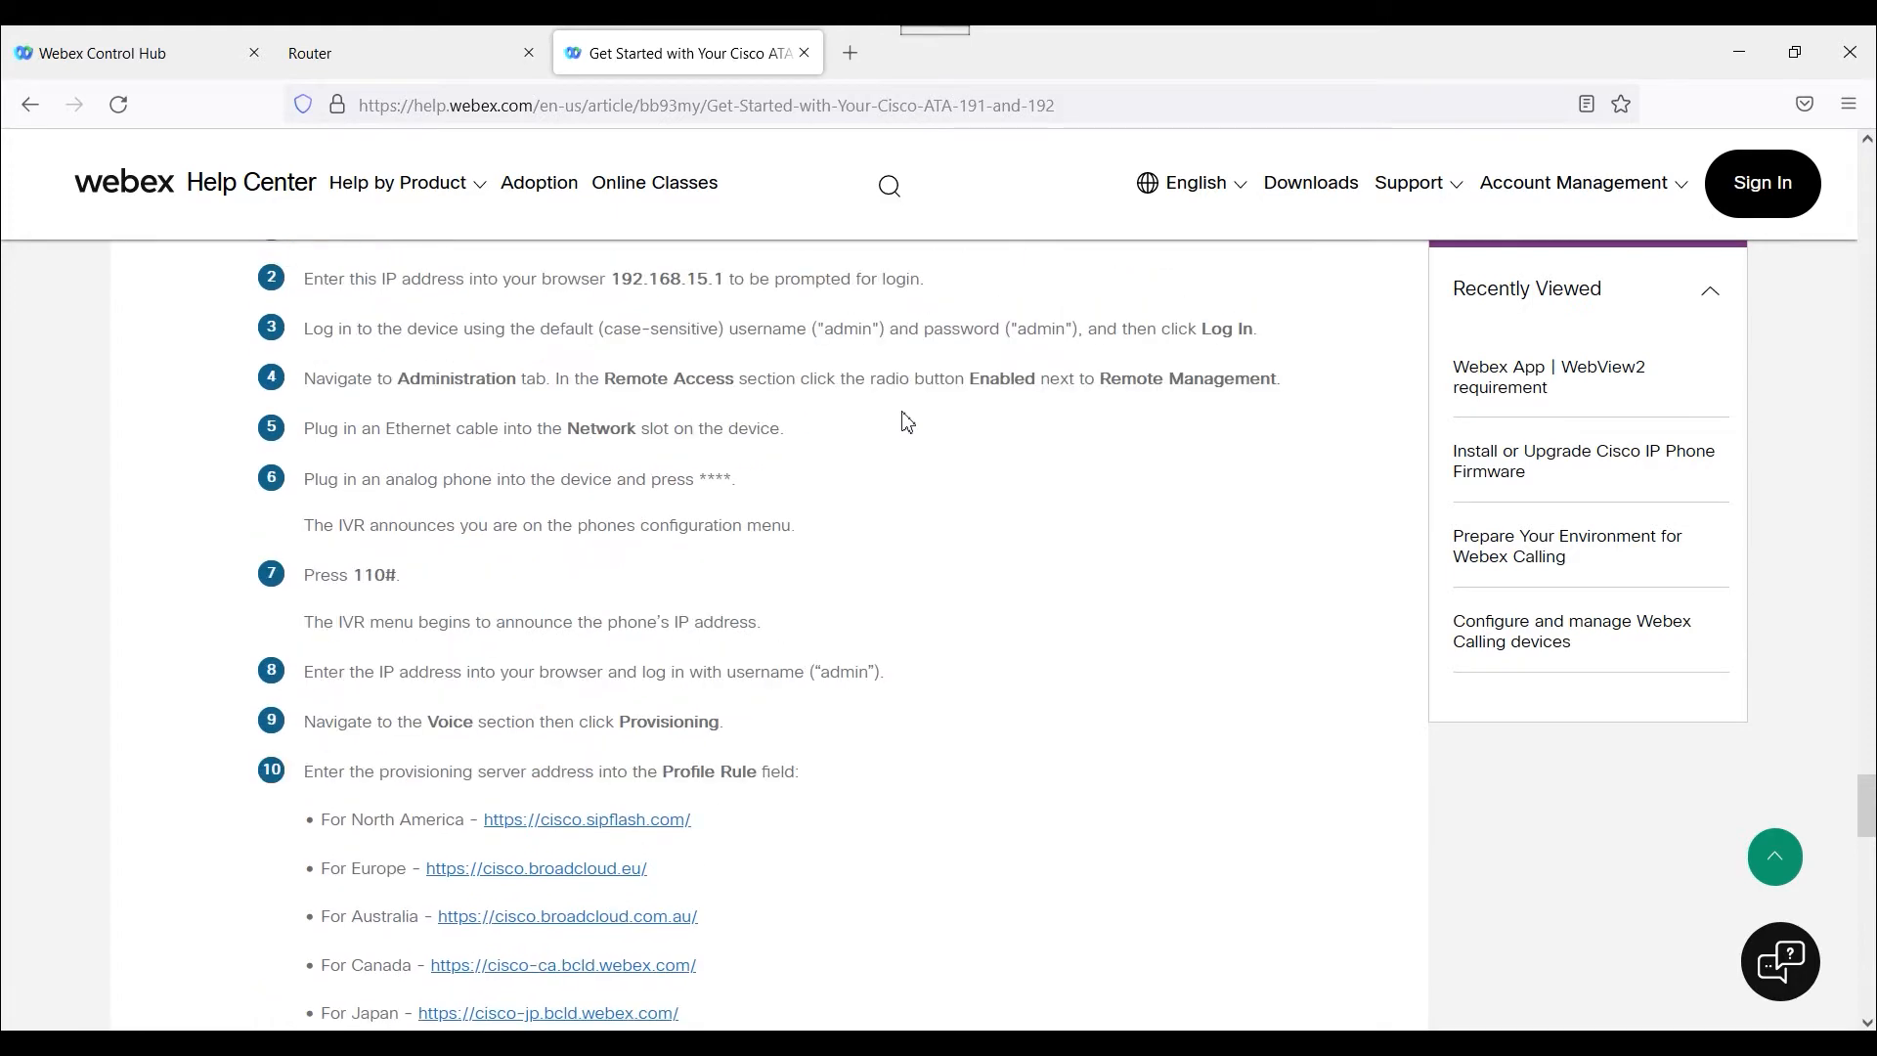
{"action": "scroll", "coordinate": [907, 422], "scroll_direction": "up", "scroll_amount": 4}
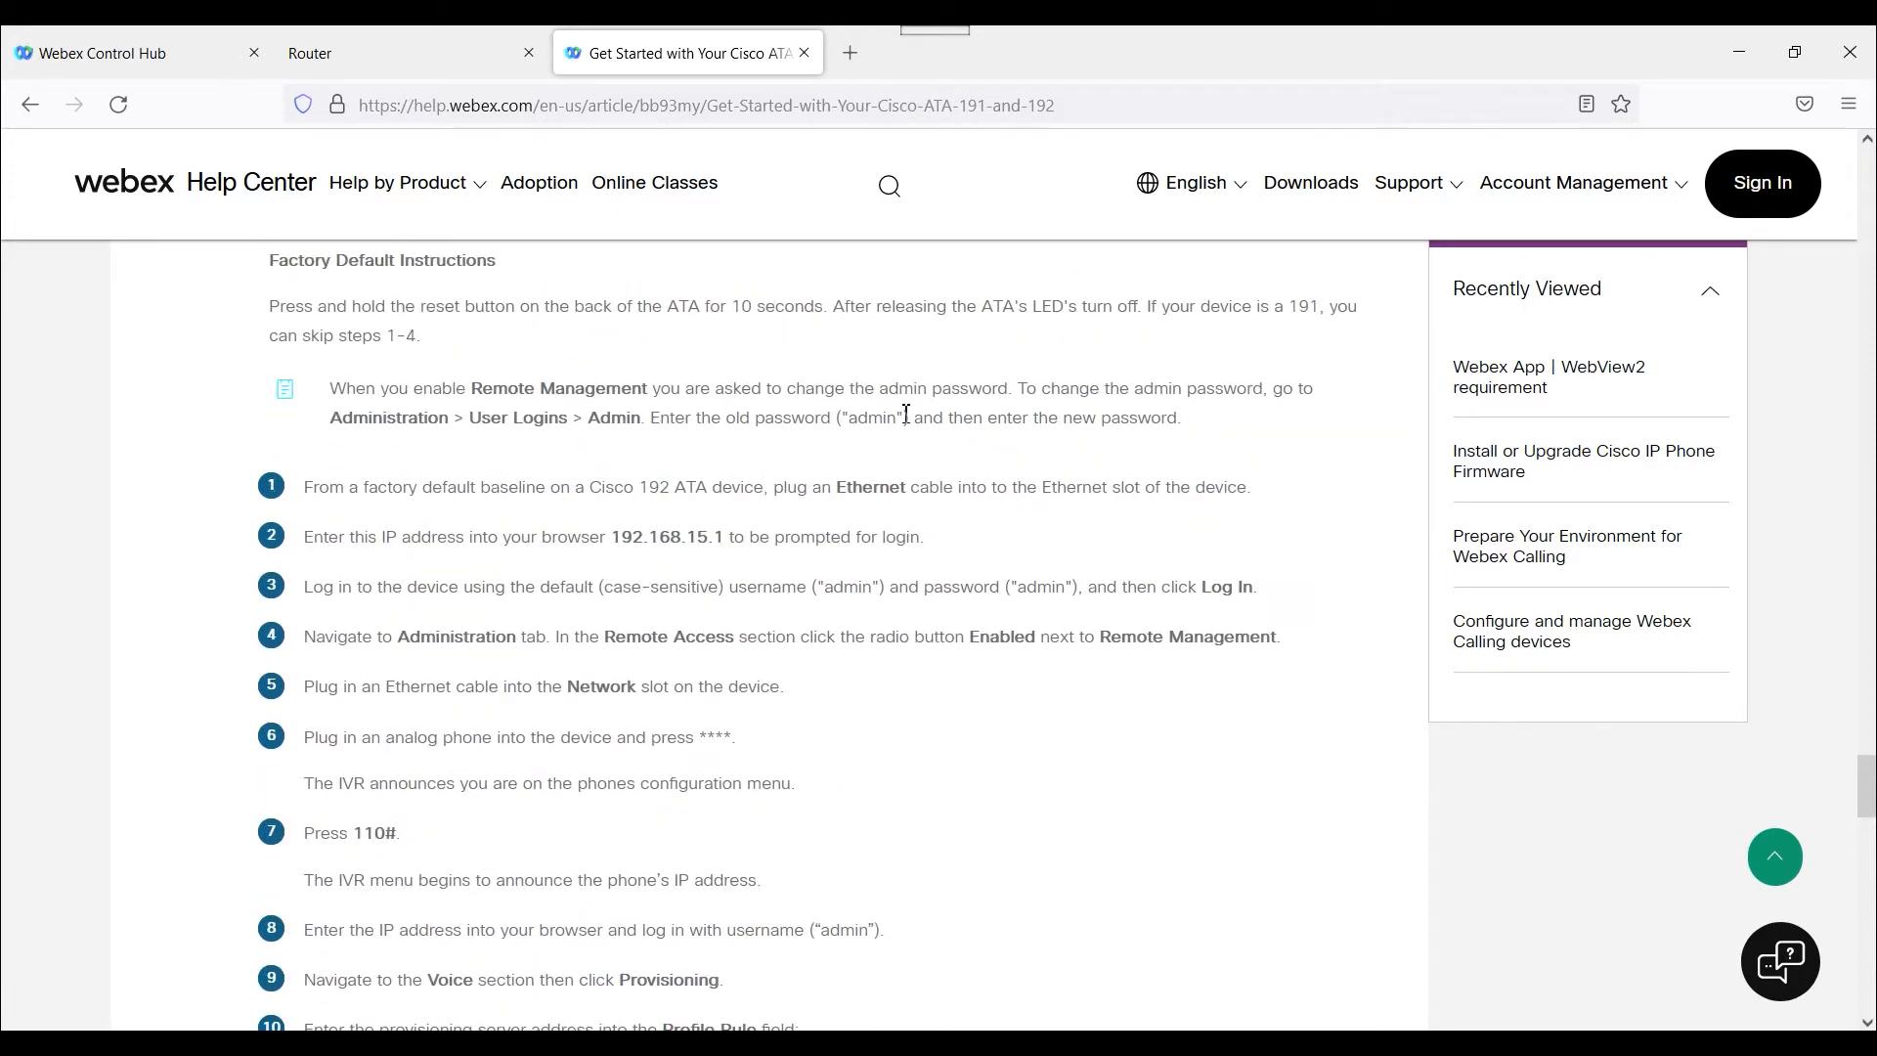
{"action": "scroll", "coordinate": [907, 414], "scroll_direction": "up", "scroll_amount": 6}
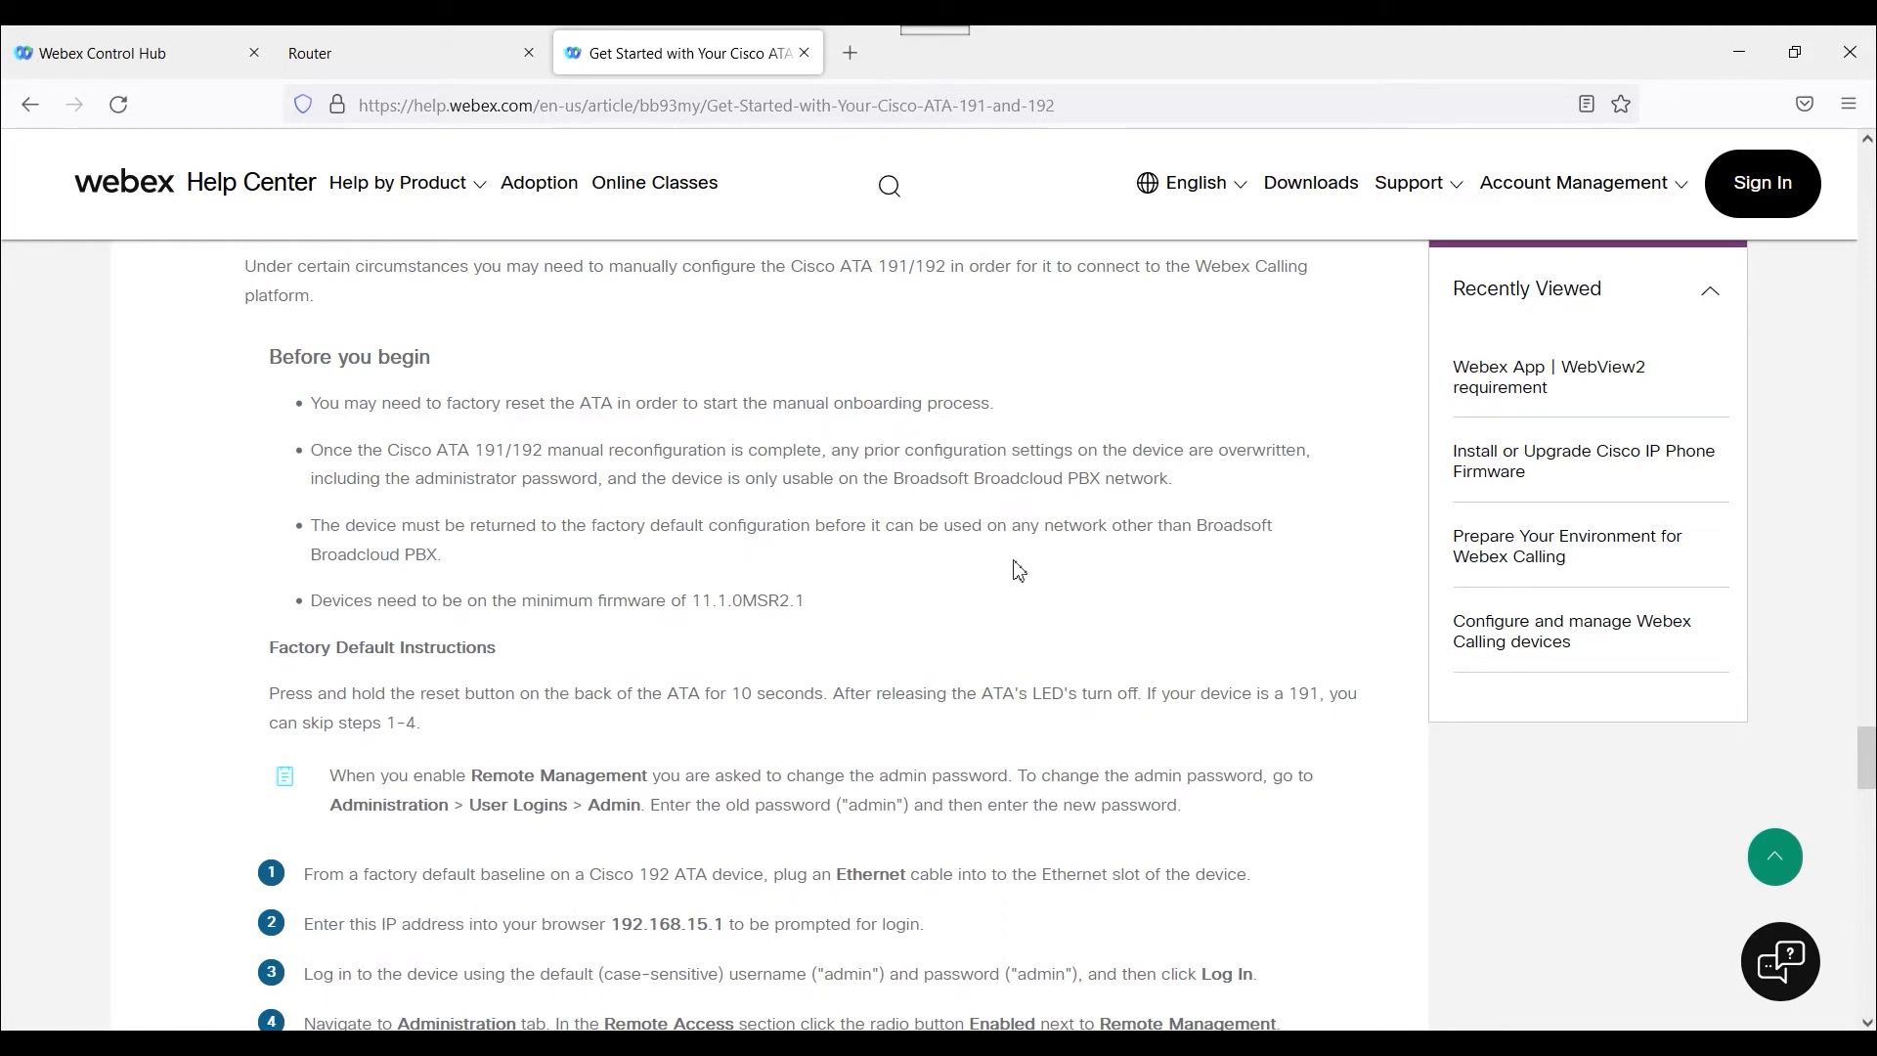
{"action": "scroll", "coordinate": [1018, 570], "scroll_direction": "down", "scroll_amount": 2}
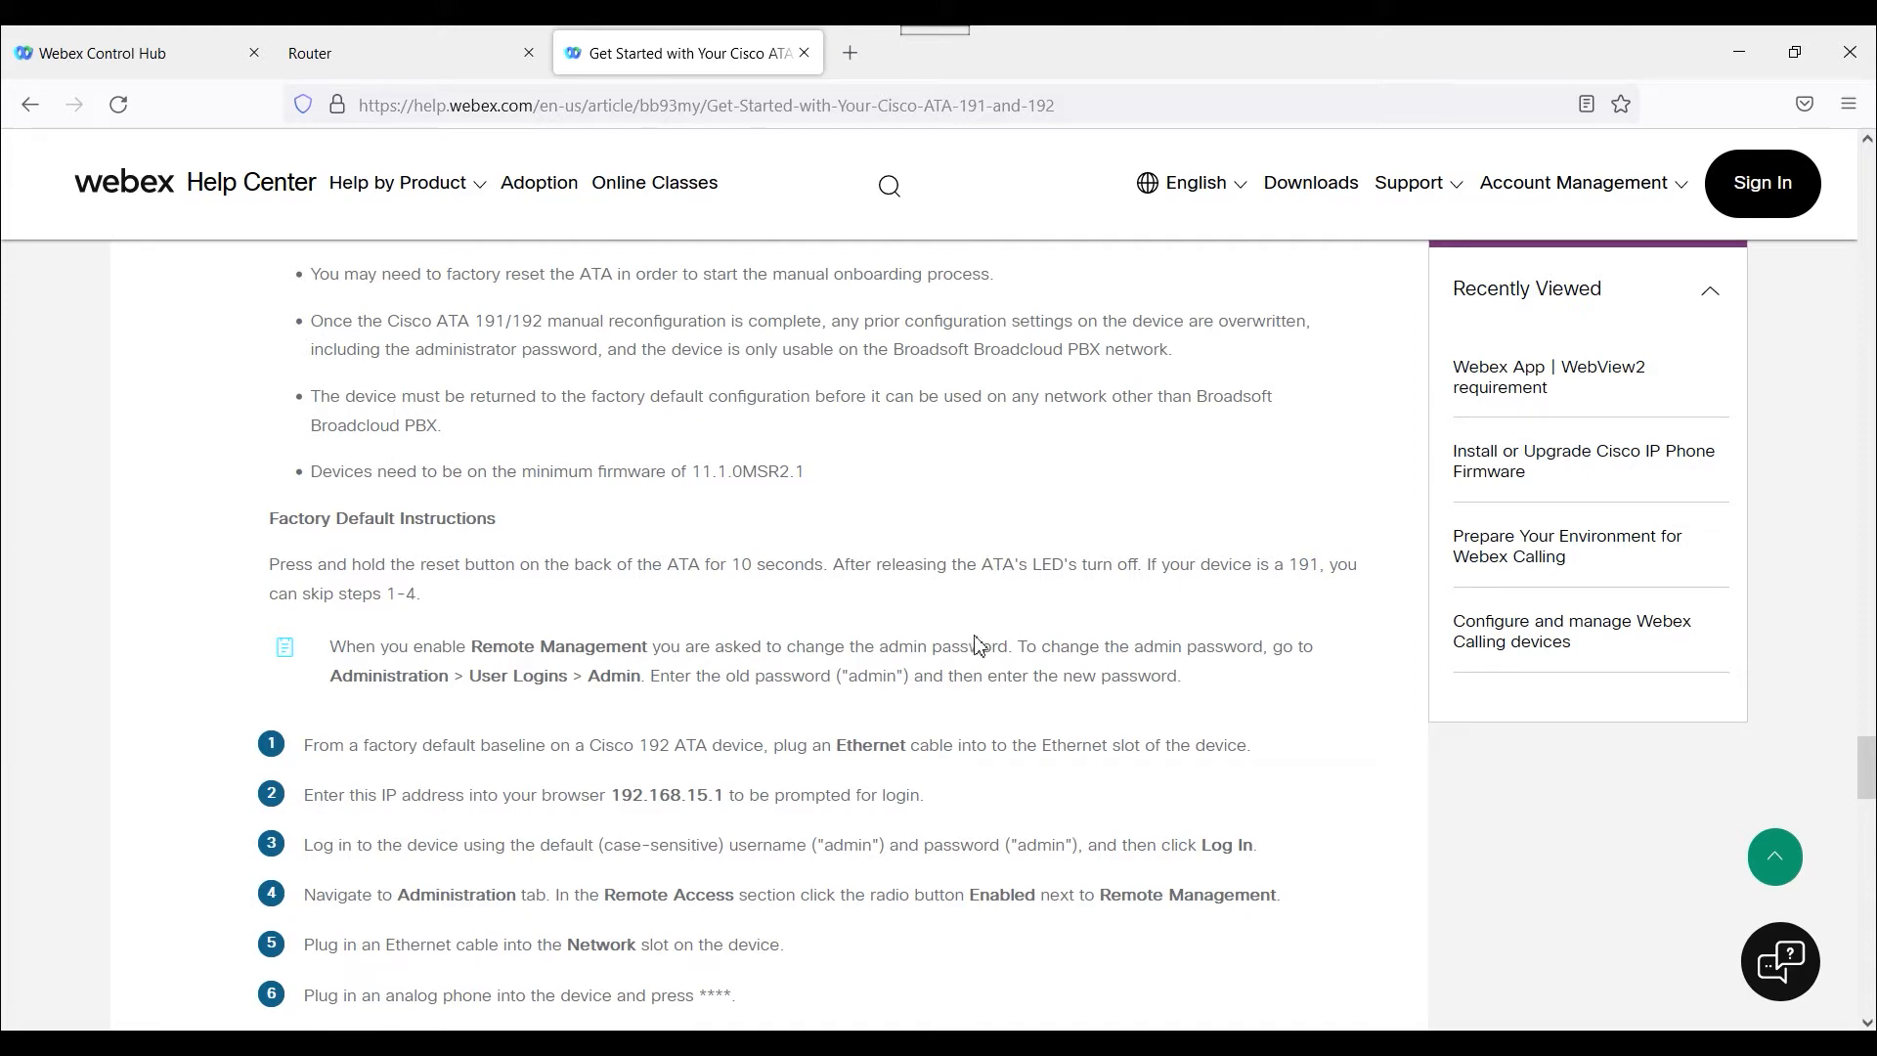
{"action": "scroll", "coordinate": [971, 770], "scroll_direction": "down", "scroll_amount": 4}
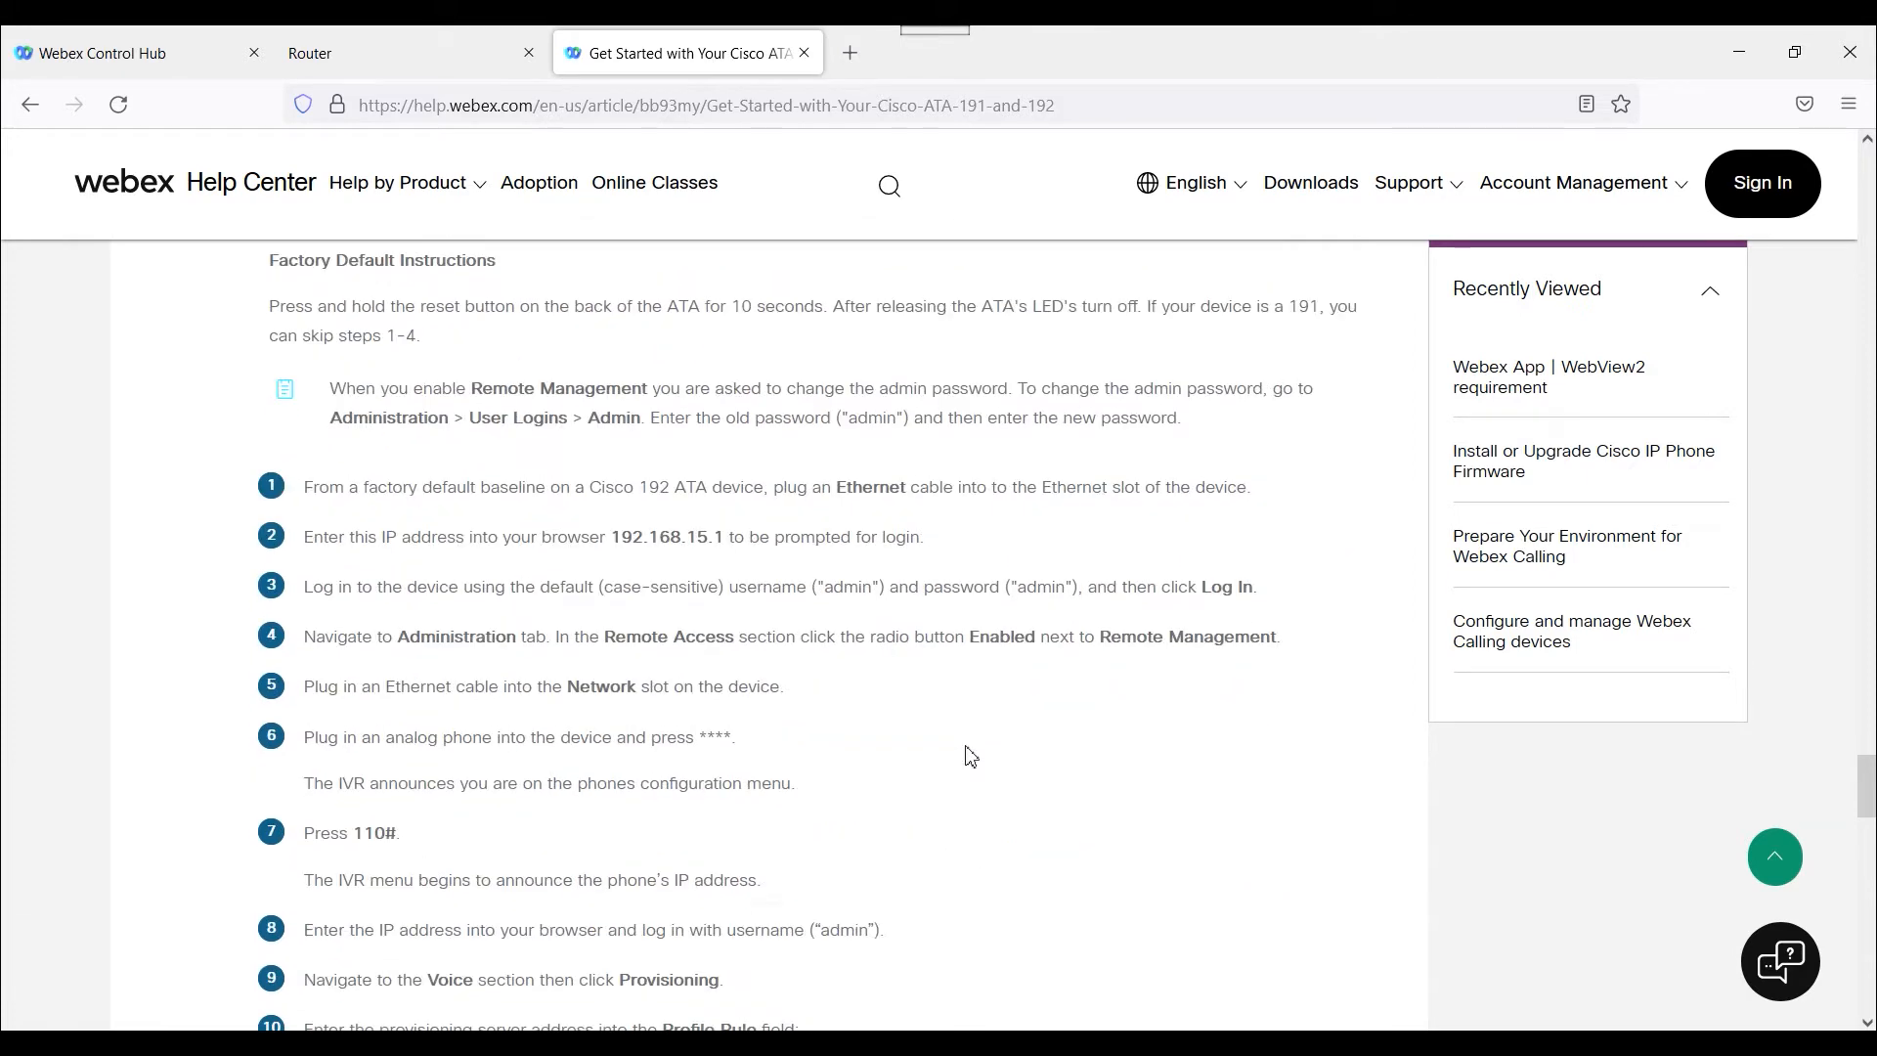
{"action": "scroll", "coordinate": [966, 738], "scroll_direction": "down", "scroll_amount": 4}
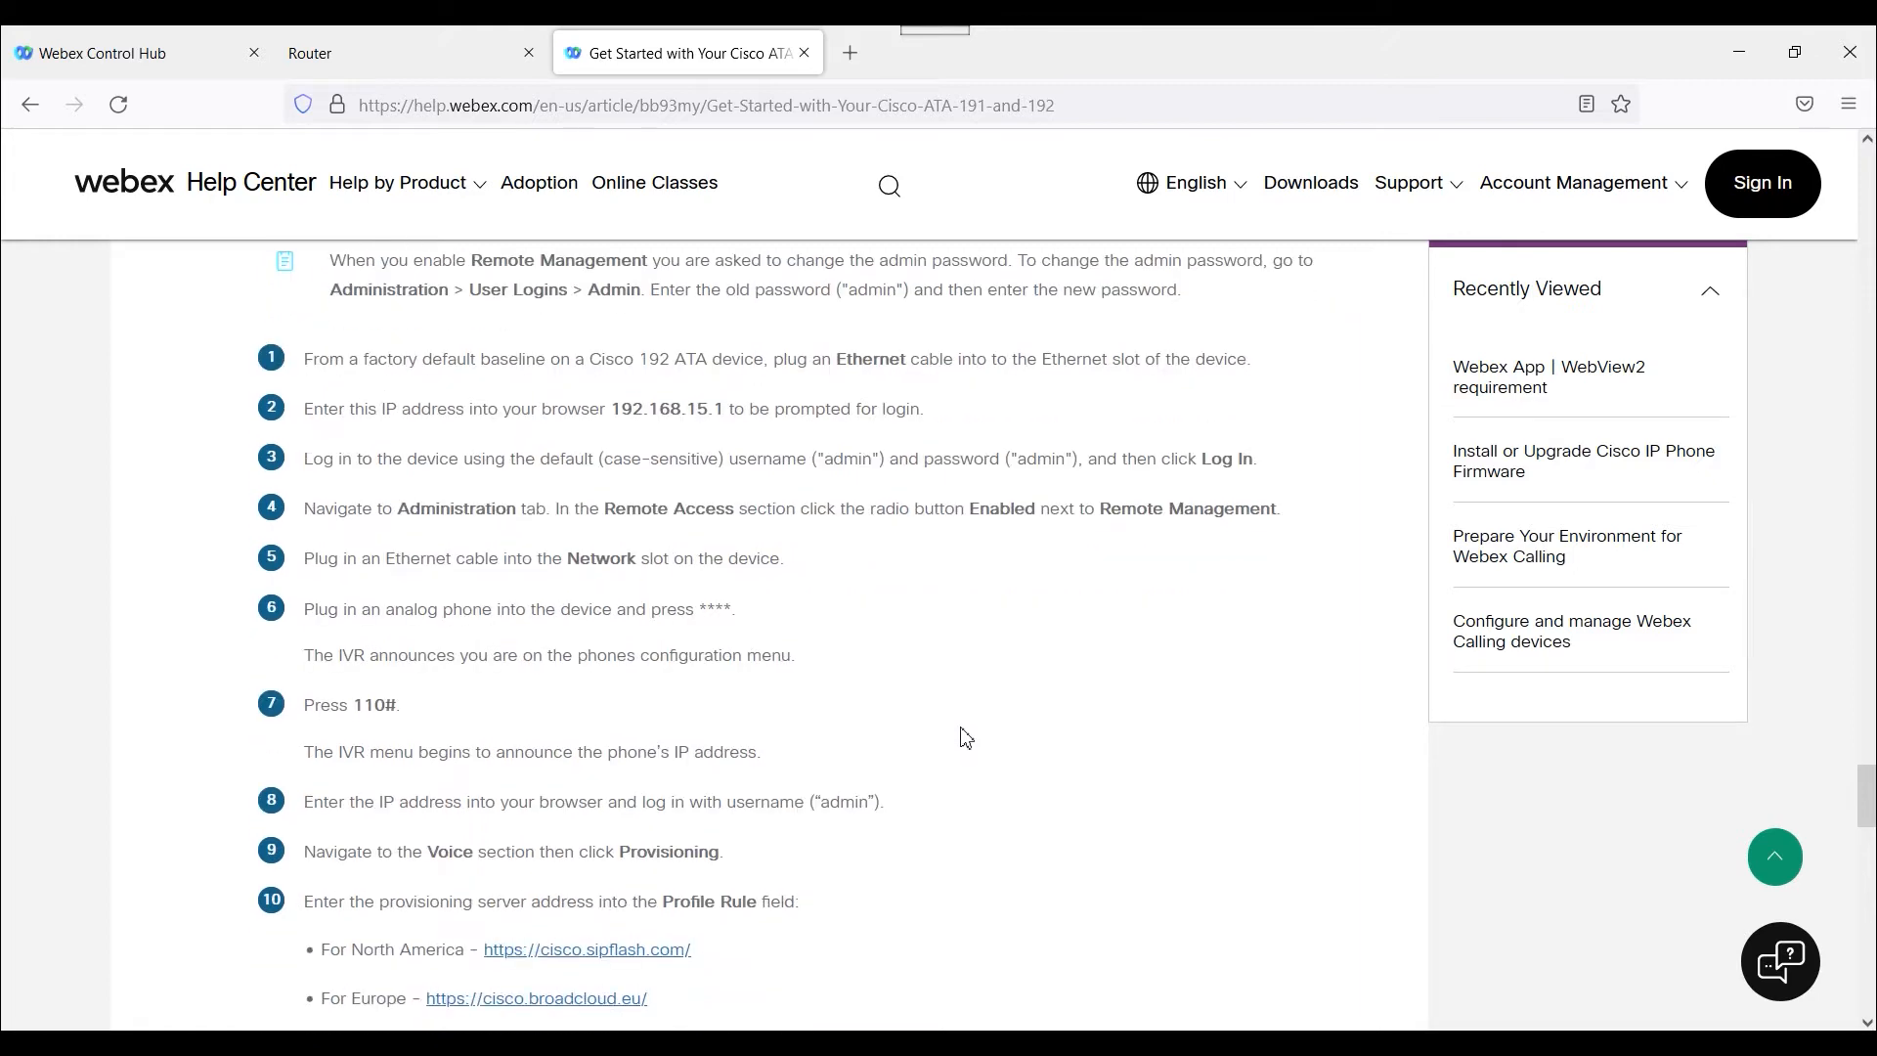
{"action": "scroll", "coordinate": [964, 731], "scroll_direction": "down", "scroll_amount": 8}
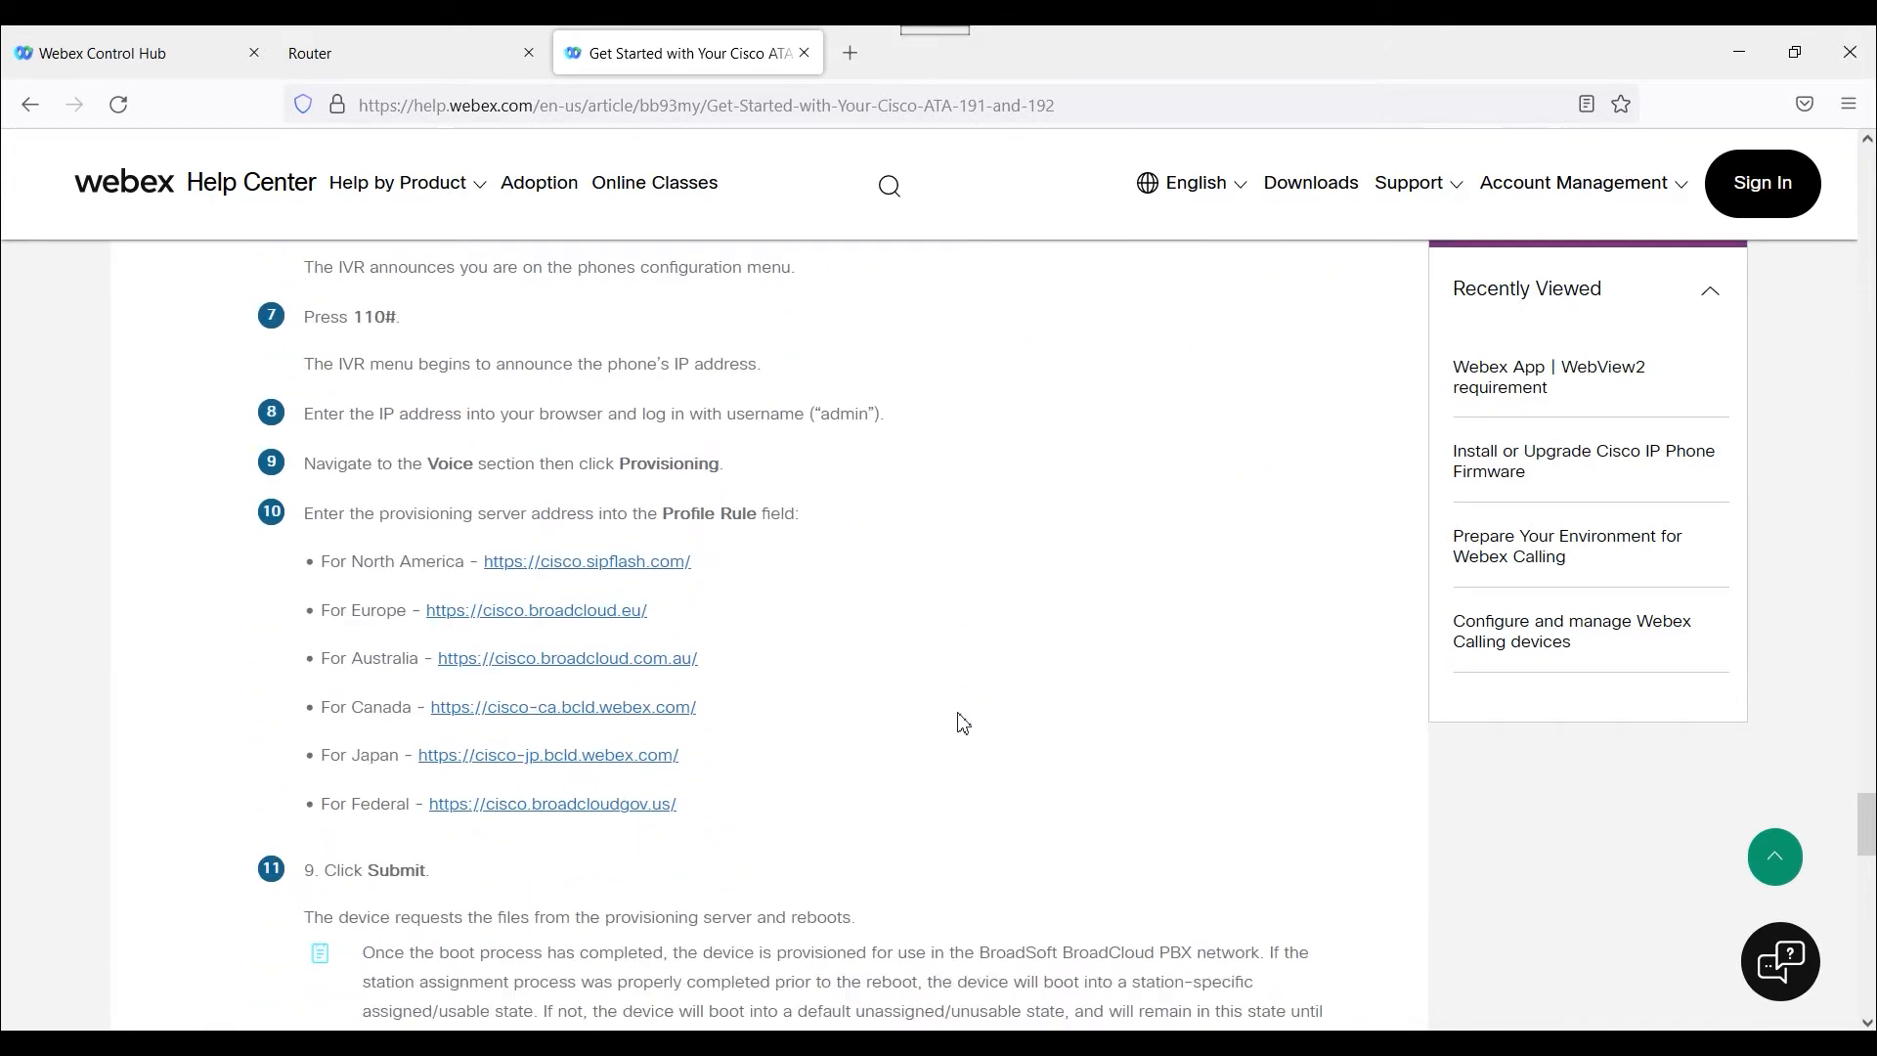
{"action": "scroll", "coordinate": [962, 720], "scroll_direction": "up", "scroll_amount": 6}
{"action": "left_click_drag", "start_coordinate": [708, 560], "coordinate": [514, 565]}
{"action": "right_click", "coordinate": [516, 571]}
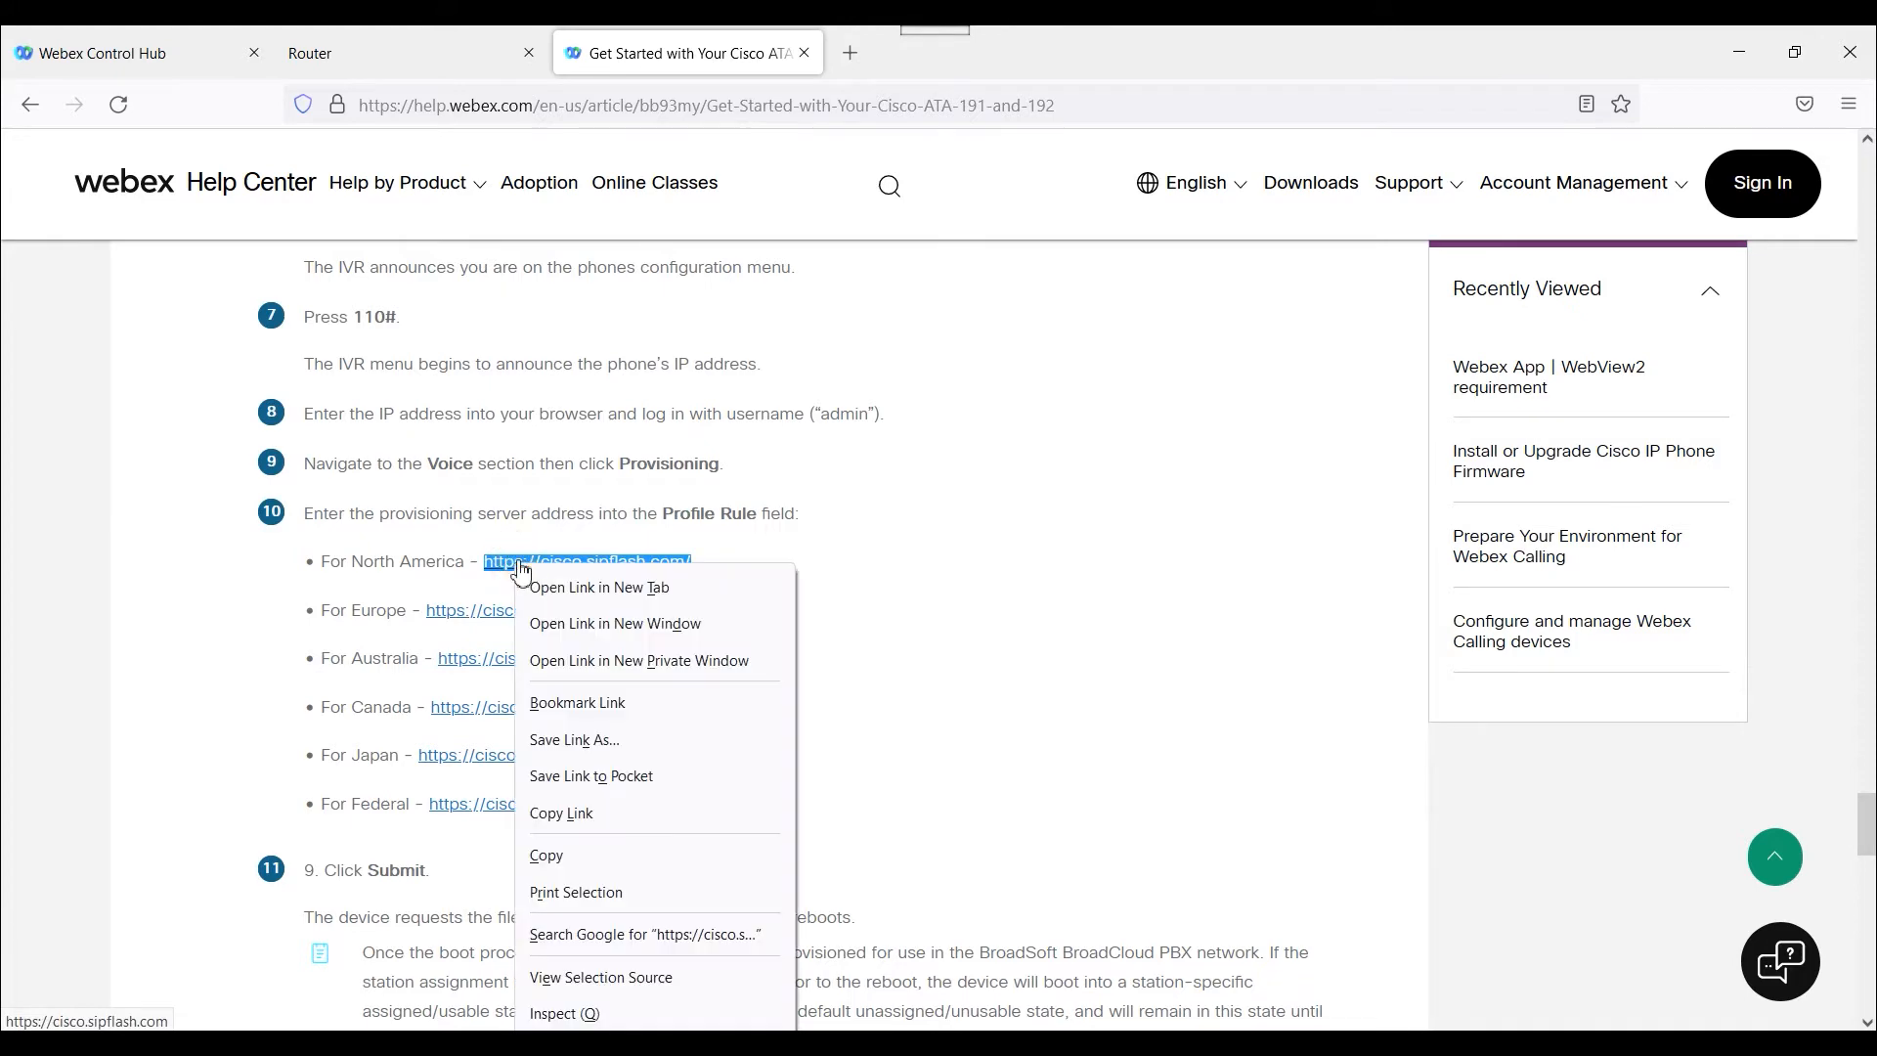
{"action": "left_click", "coordinate": [606, 859]}
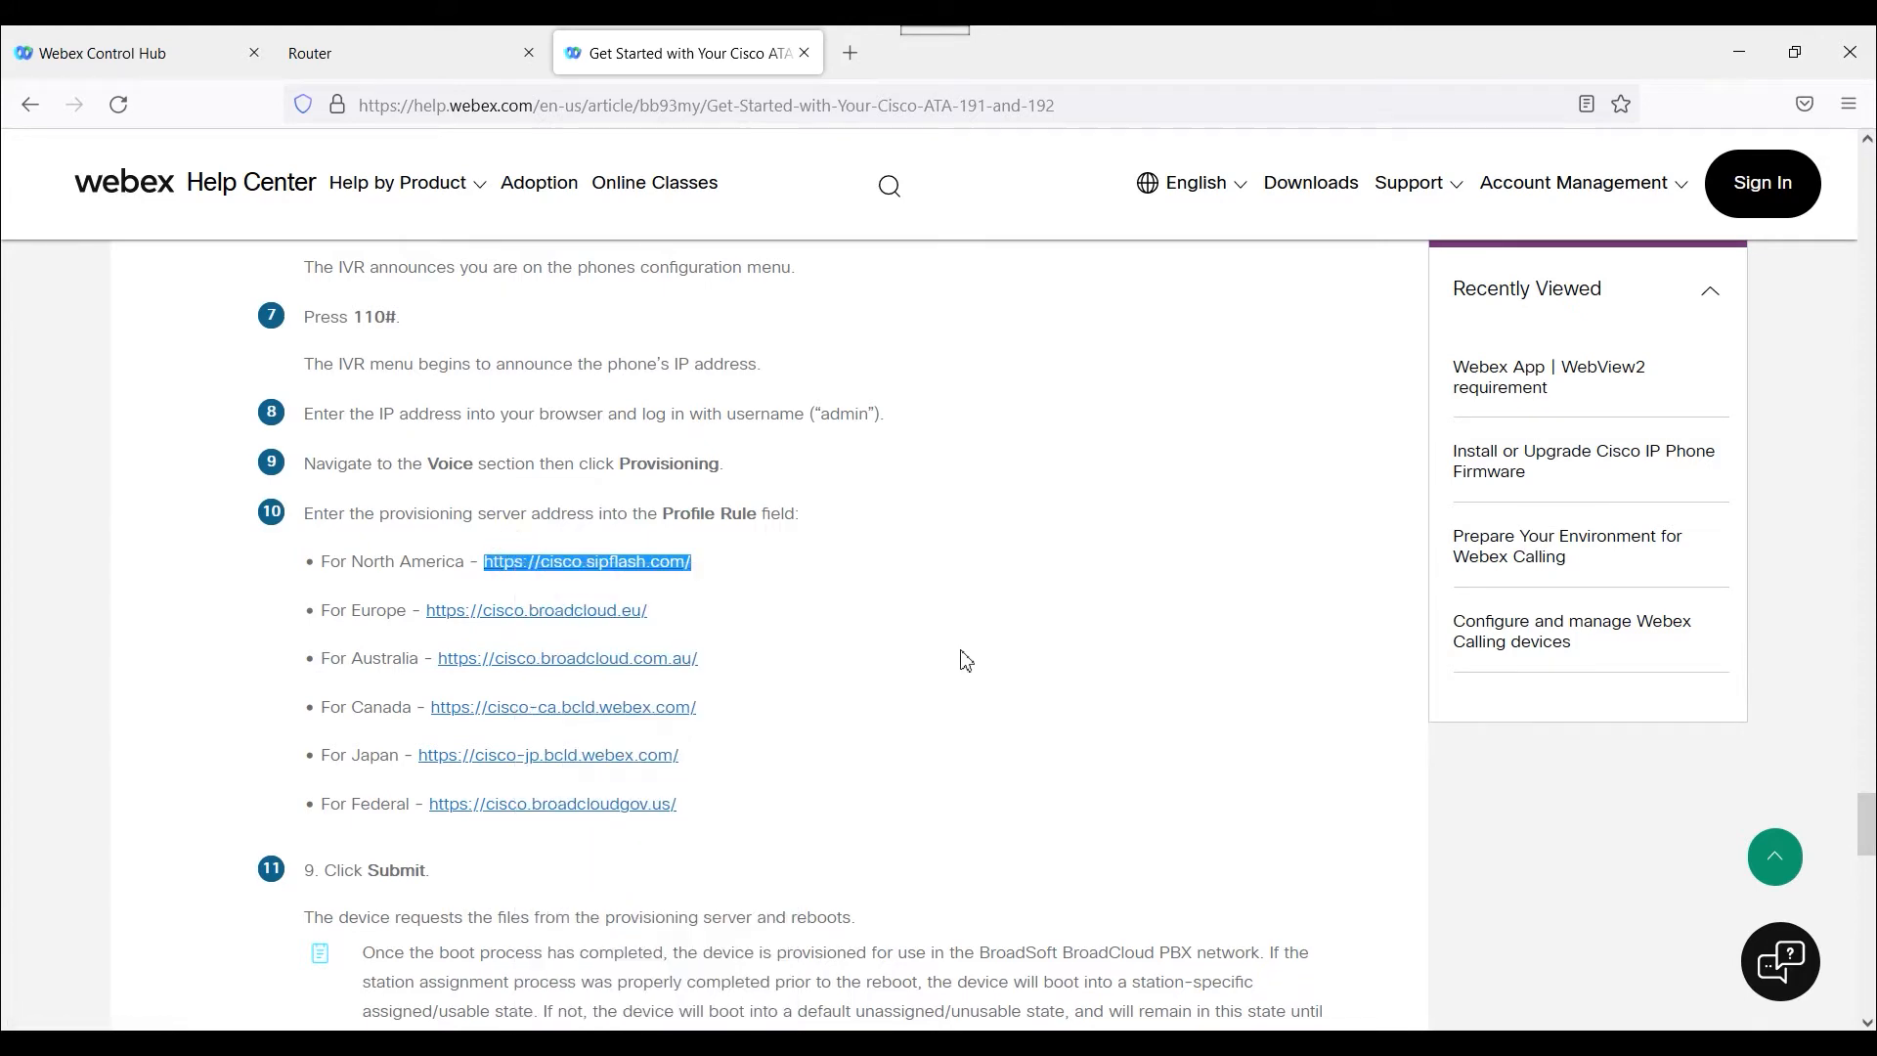
{"action": "scroll", "coordinate": [964, 658], "scroll_direction": "up", "scroll_amount": 3}
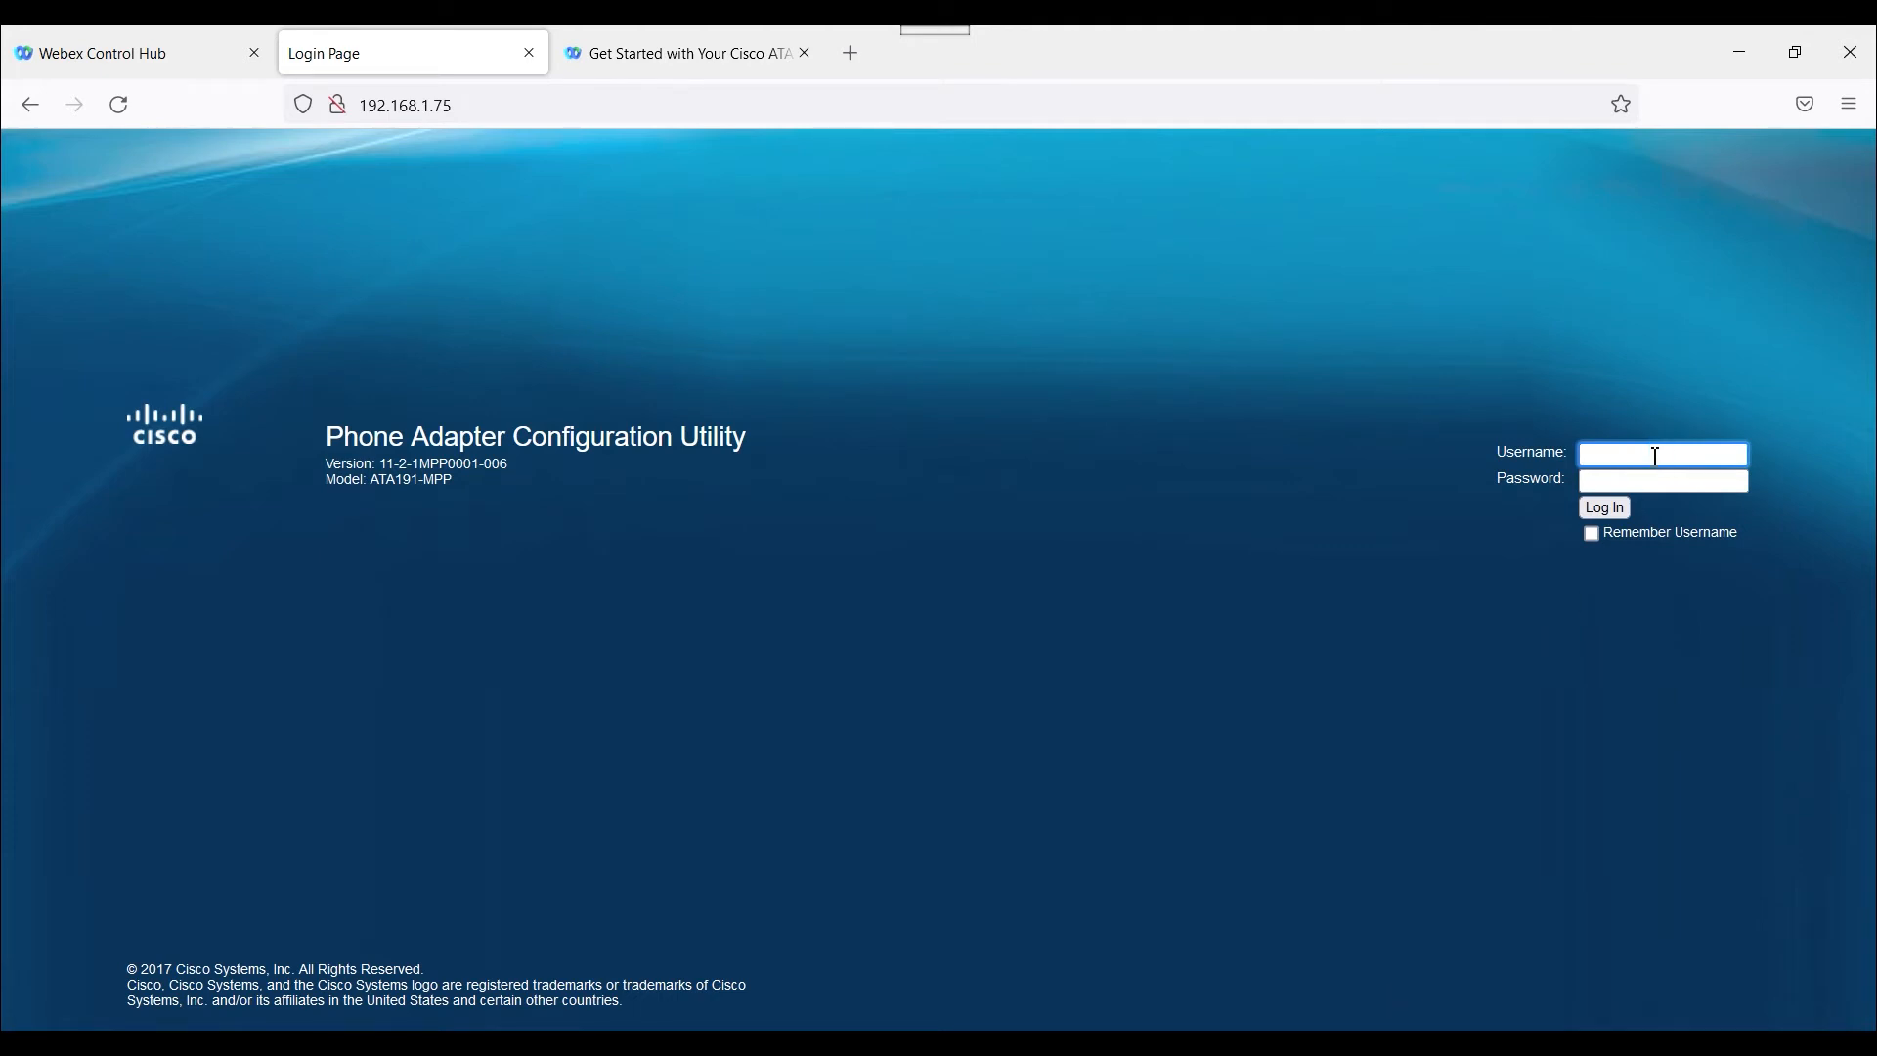
Try to log in to the Phone Adapter Configuration Utility at 192.168.1.75 with username admin and the account password.
{"action": "type", "text": "admin"}
{"action": "key", "text": "Tab"}
{"action": "type", "text": "admin"}
{"action": "left_click", "coordinate": [1609, 506]}
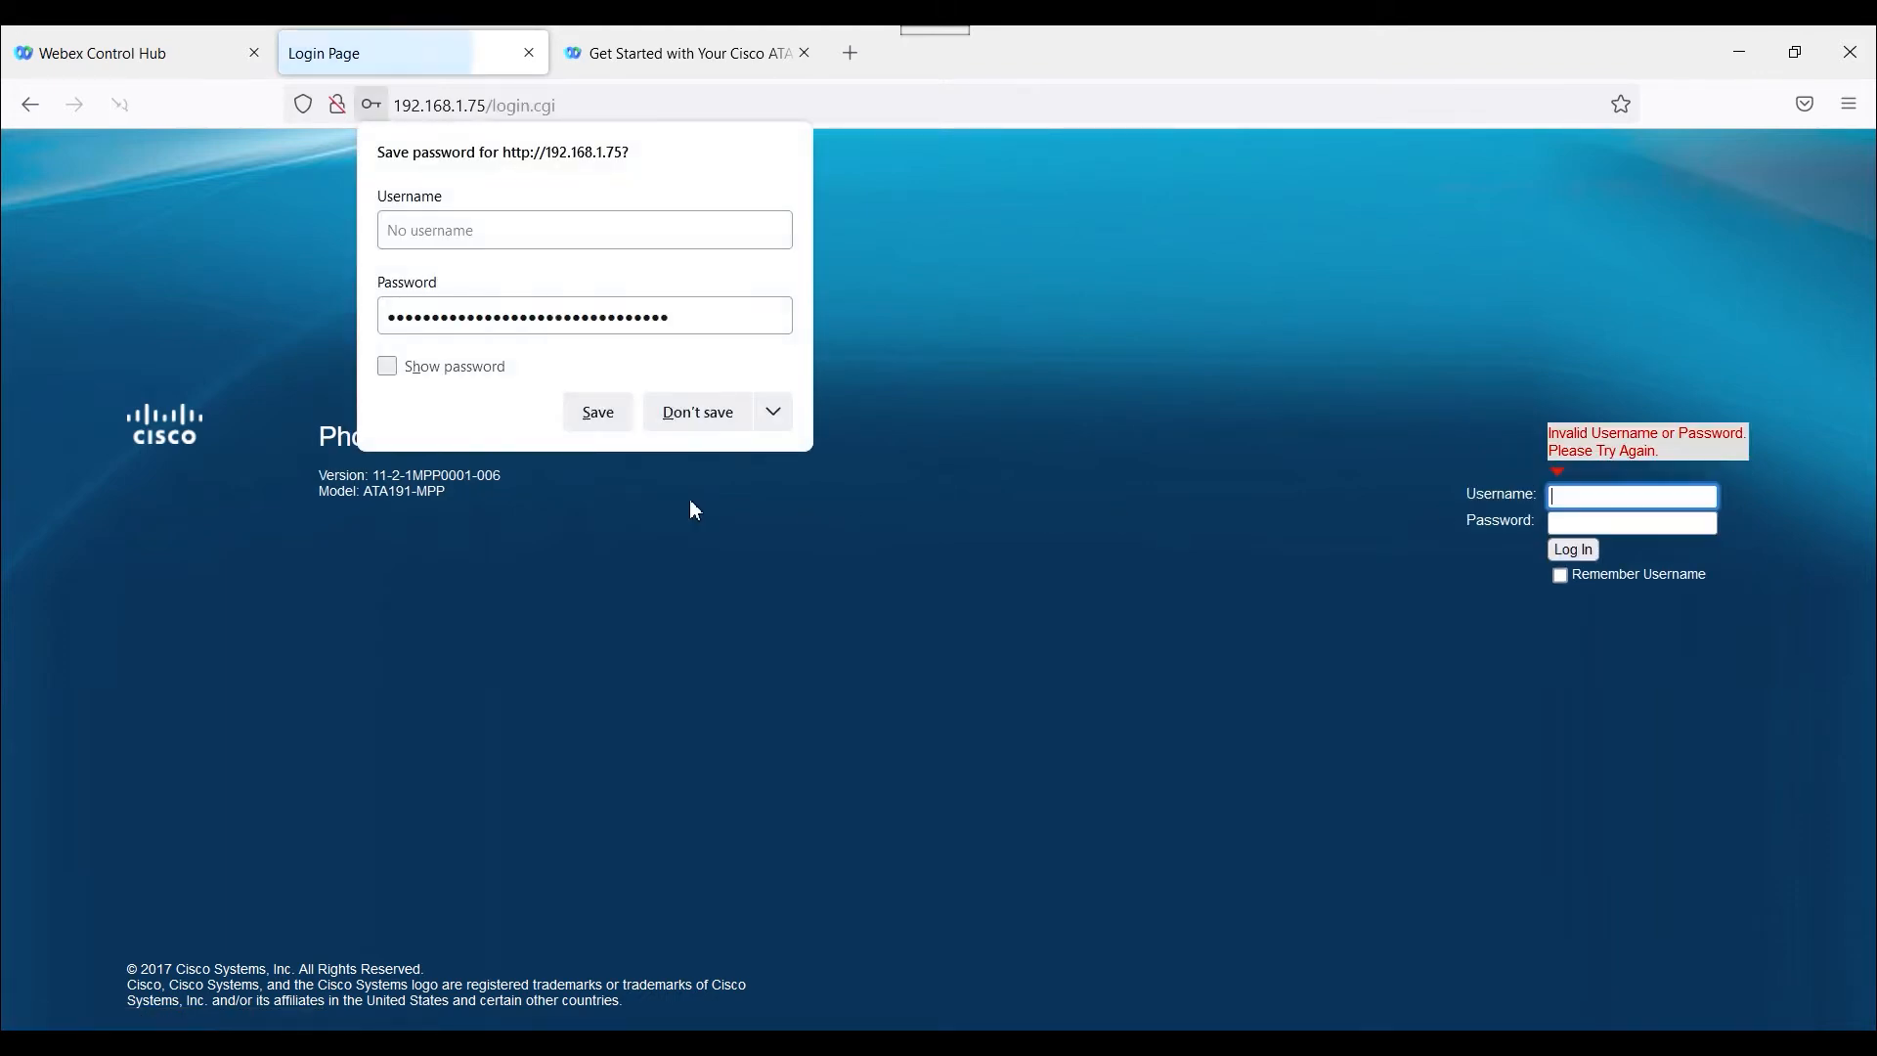
Log in to the Phone Adapter Configuration Utility with username admin and the account password, and save the login in the browser.
{"action": "left_click", "coordinate": [670, 418]}
{"action": "type", "text": "admin"}
{"action": "key", "text": "BackSpace"}
{"action": "key", "text": "BackSpace"}
{"action": "key", "text": "BackSpace"}
{"action": "key", "text": "BackSpace"}
{"action": "key", "text": "BackSpace"}
{"action": "type", "text": "admin"}
{"action": "key", "text": "Tab"}
{"action": "type", "text": "admin"}
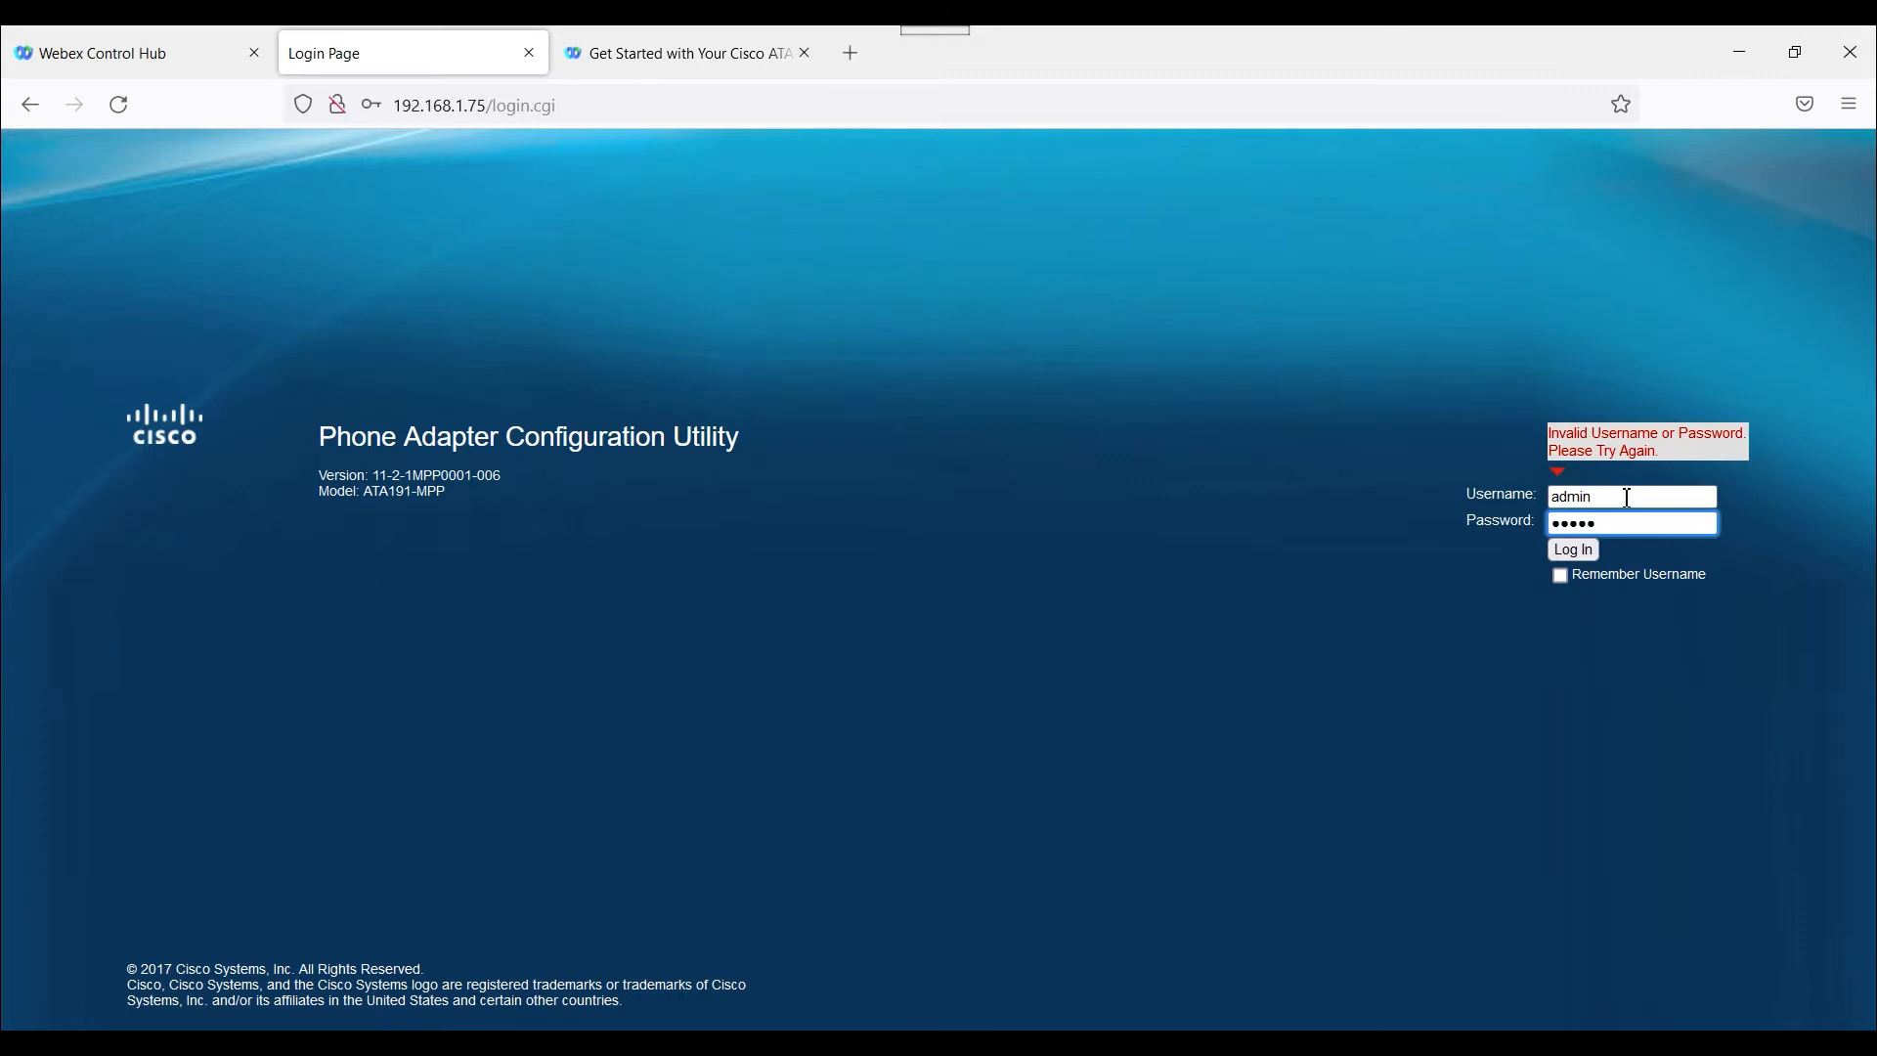
{"action": "key", "text": "Return"}
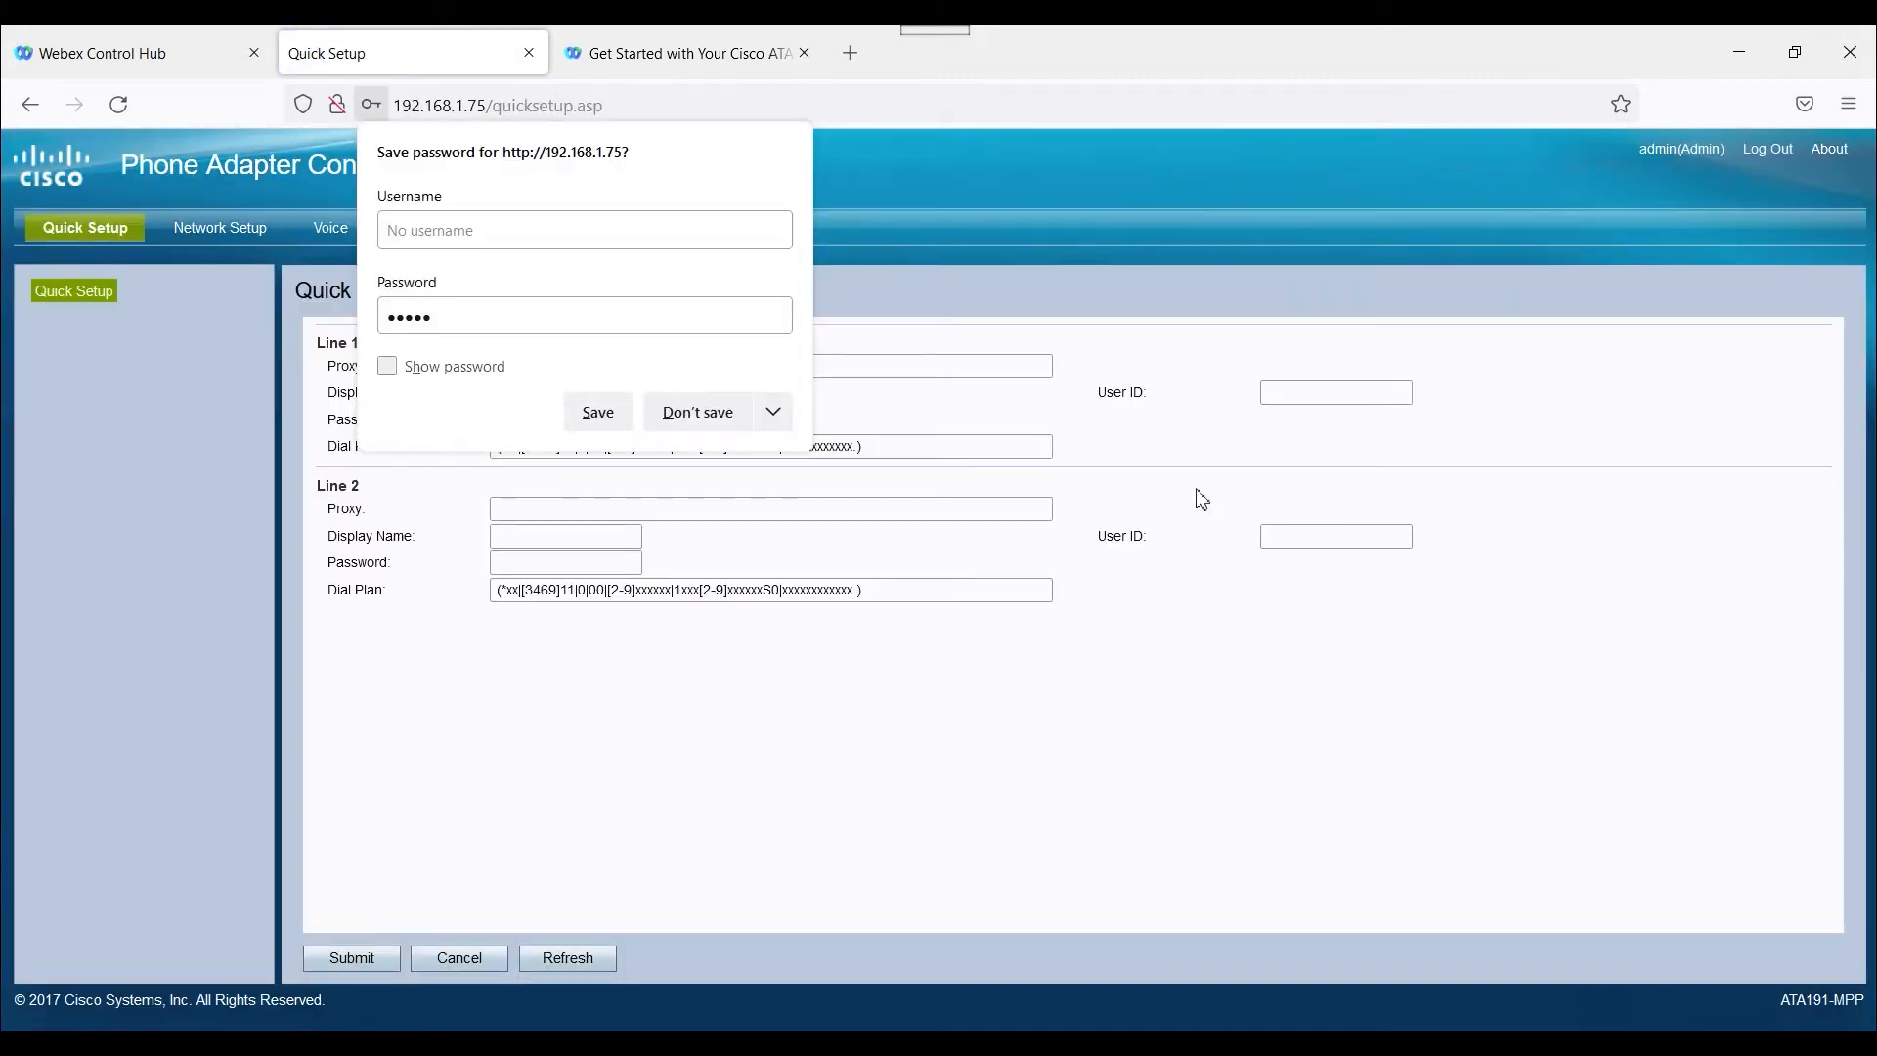
{"action": "left_click", "coordinate": [614, 415]}
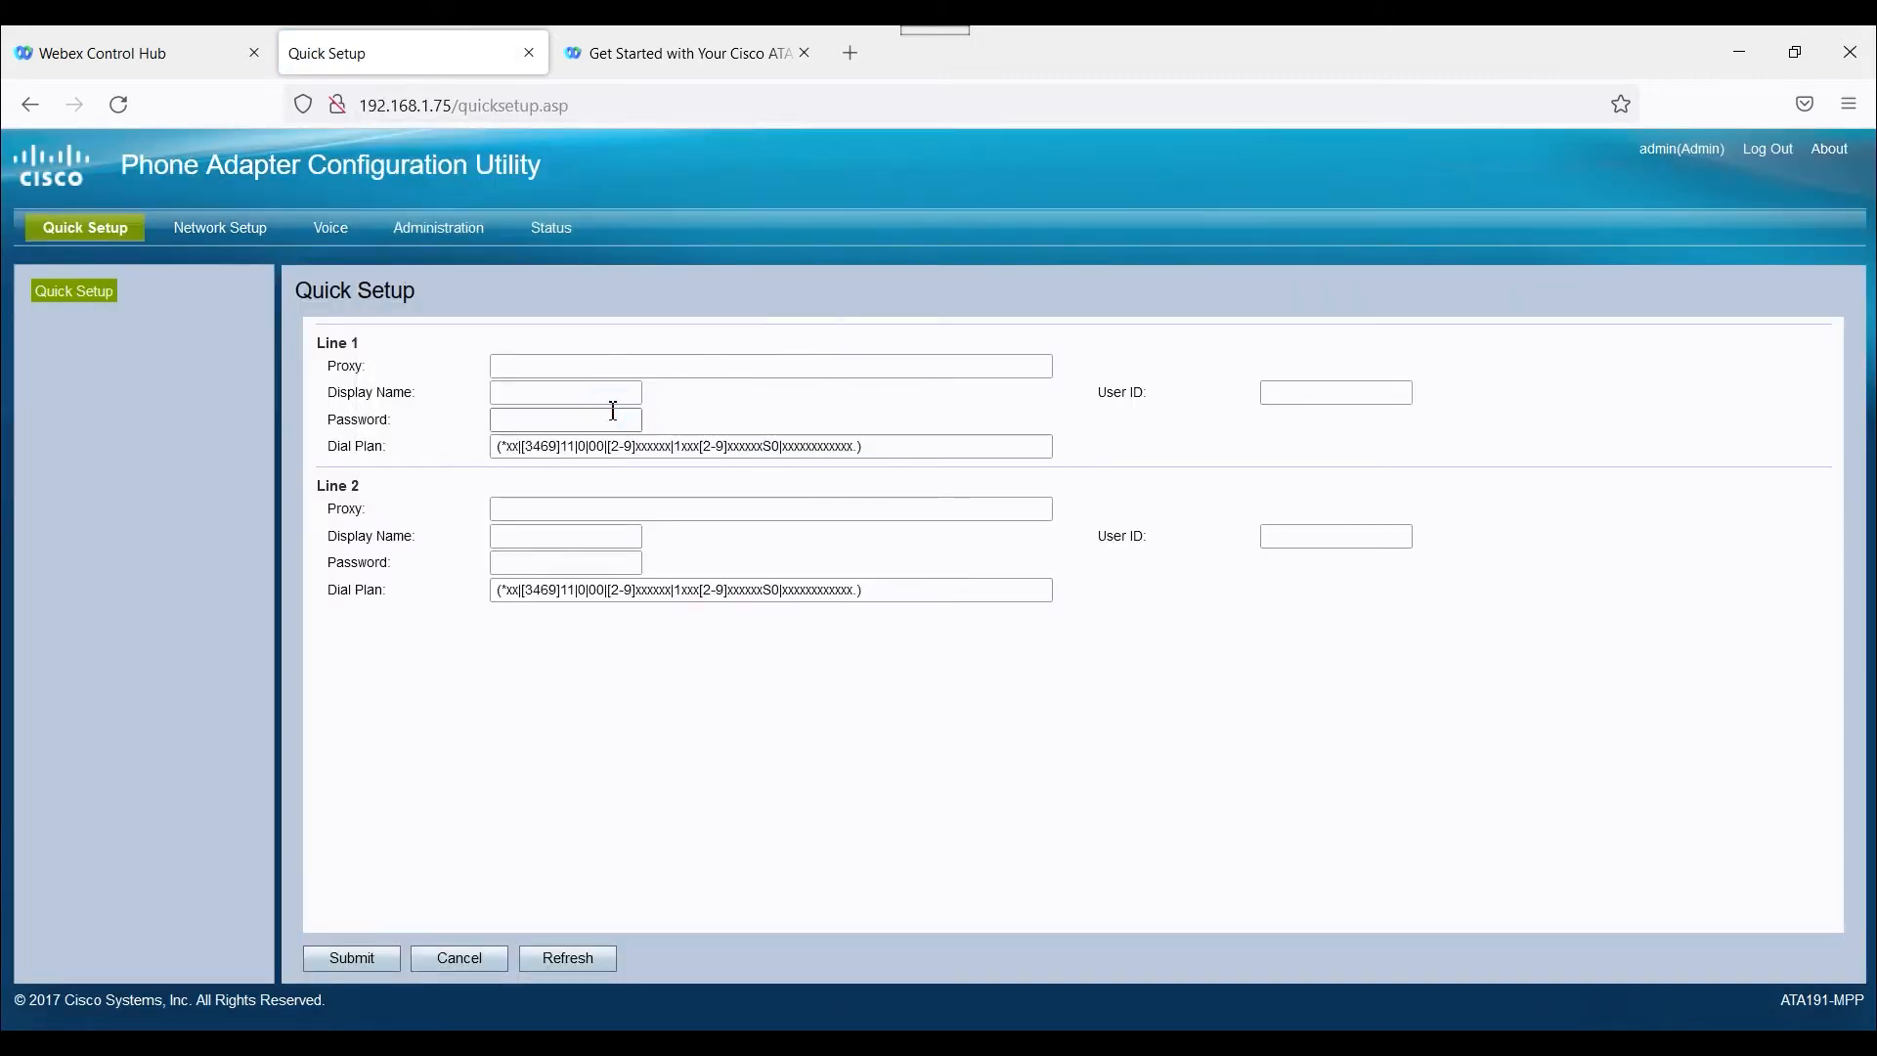
Check the adapter's firmware version in its system information.
{"action": "left_click", "coordinate": [573, 239]}
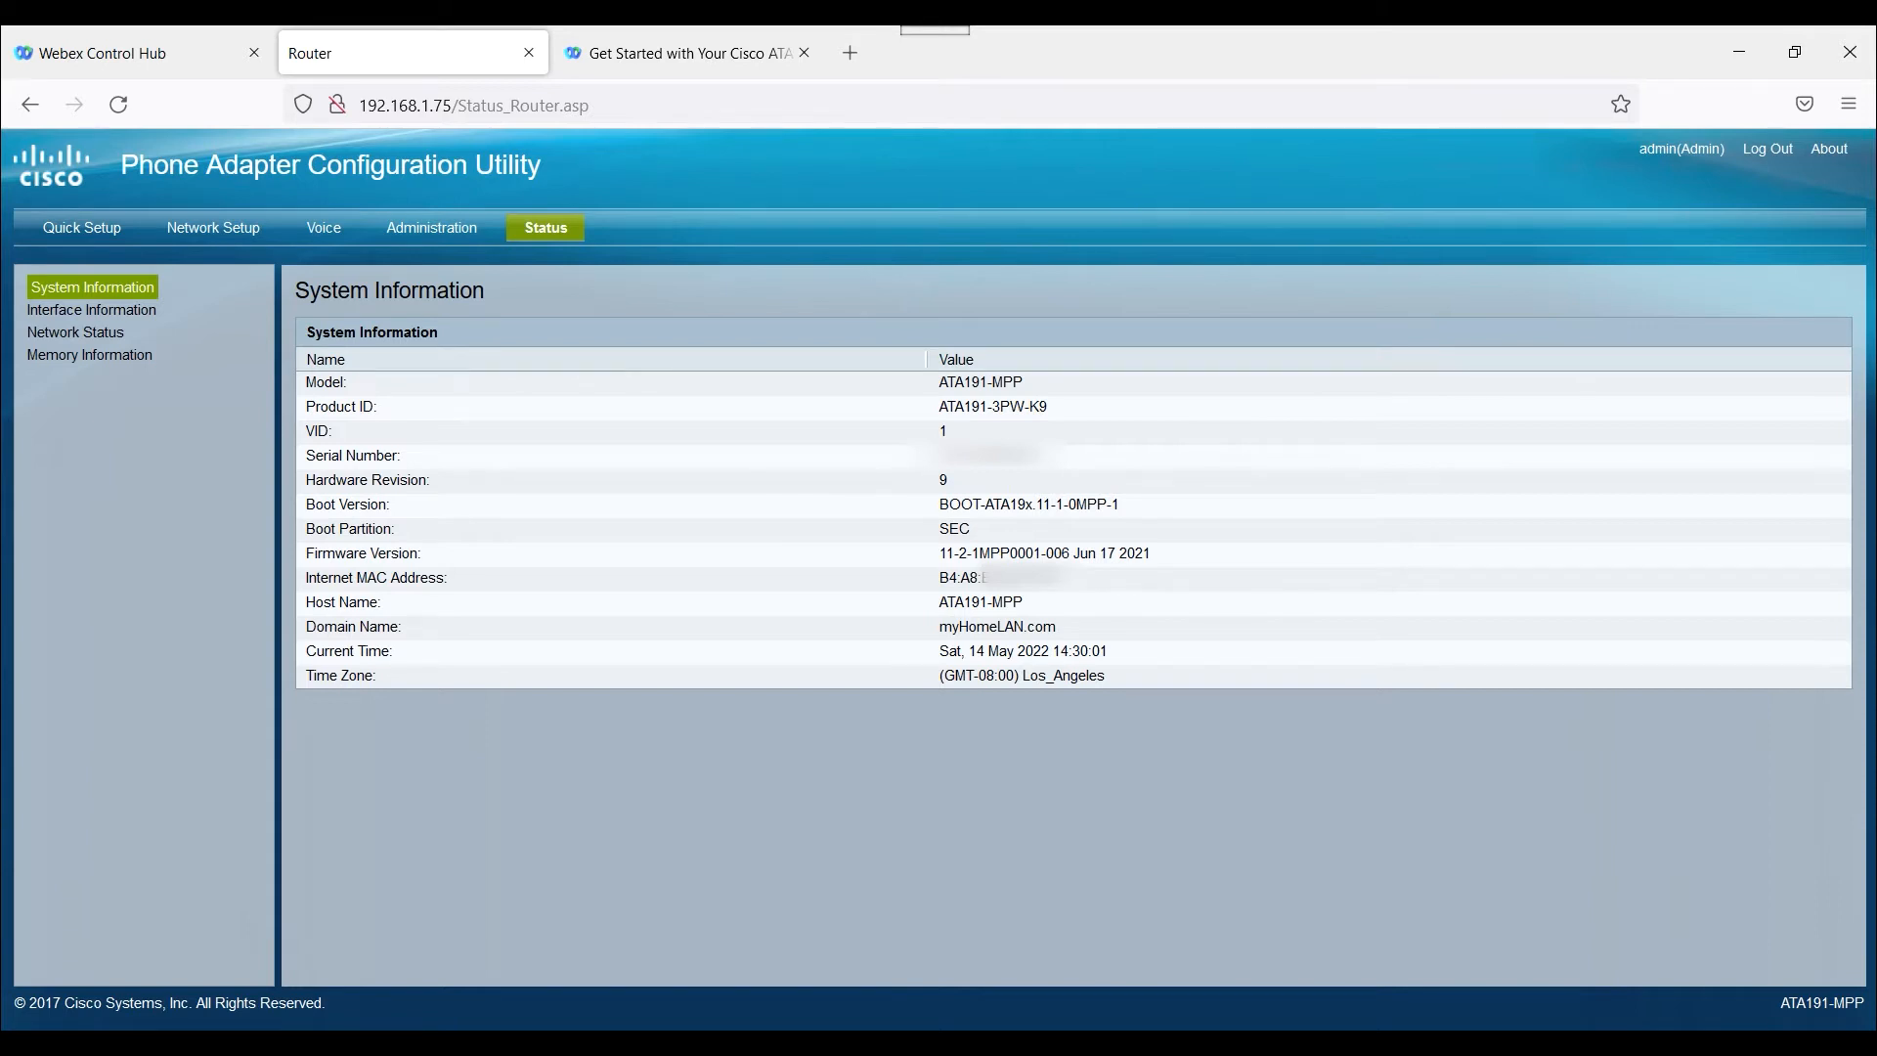
{"action": "left_click_drag", "start_coordinate": [1154, 553], "coordinate": [944, 560]}
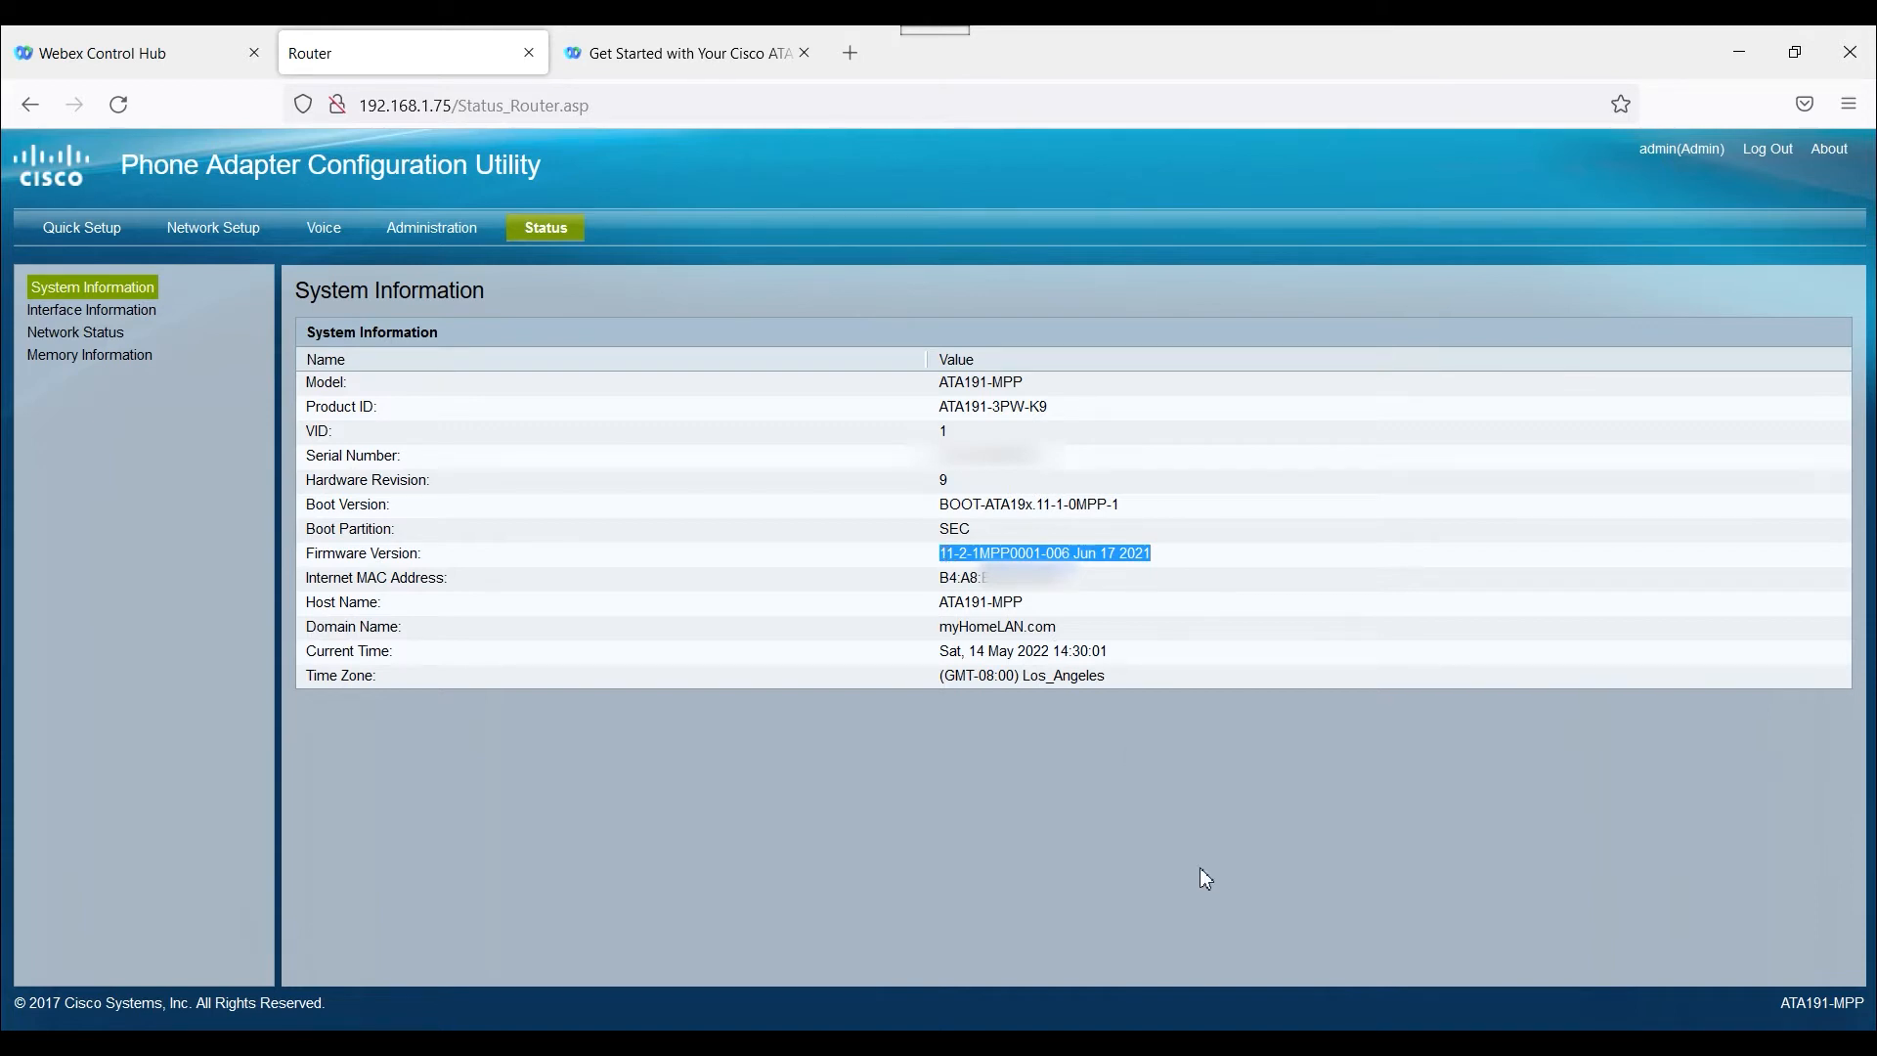
{"action": "left_click", "coordinate": [338, 228]}
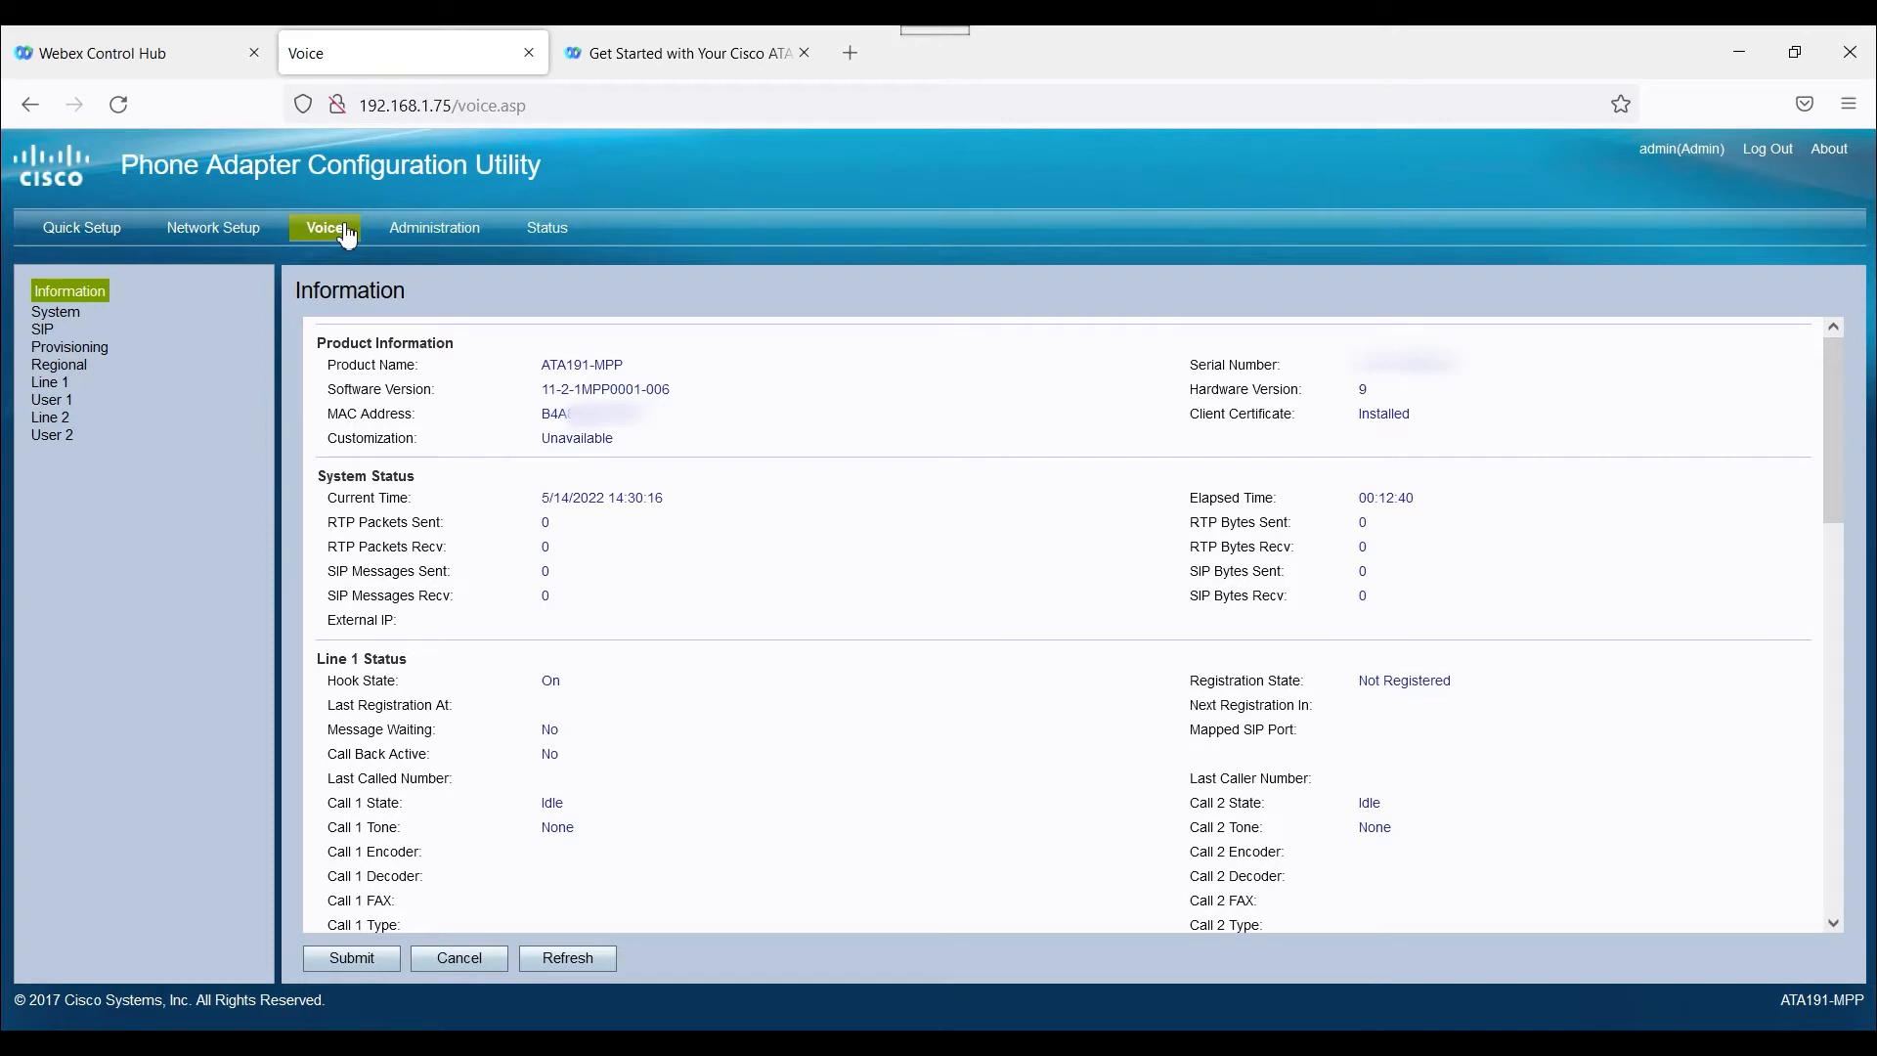
{"action": "left_click", "coordinate": [91, 348]}
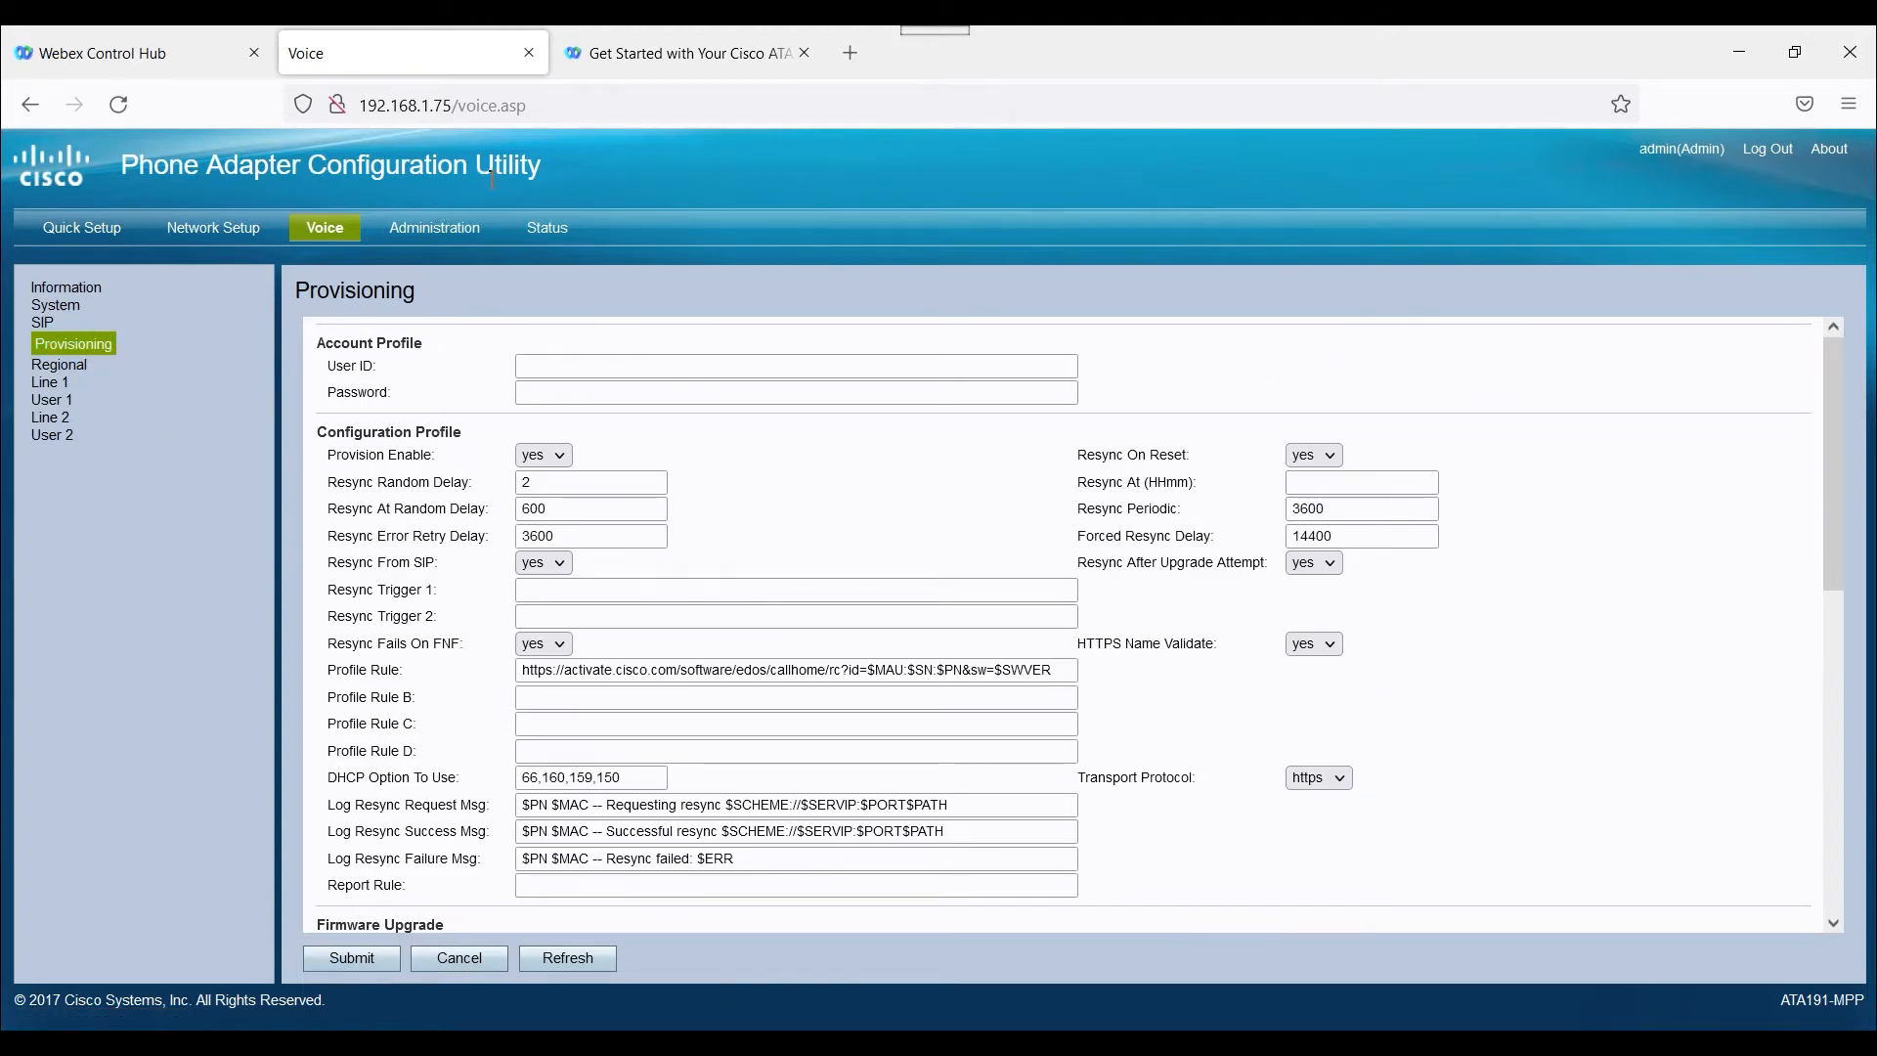
{"action": "left_click", "coordinate": [673, 57]}
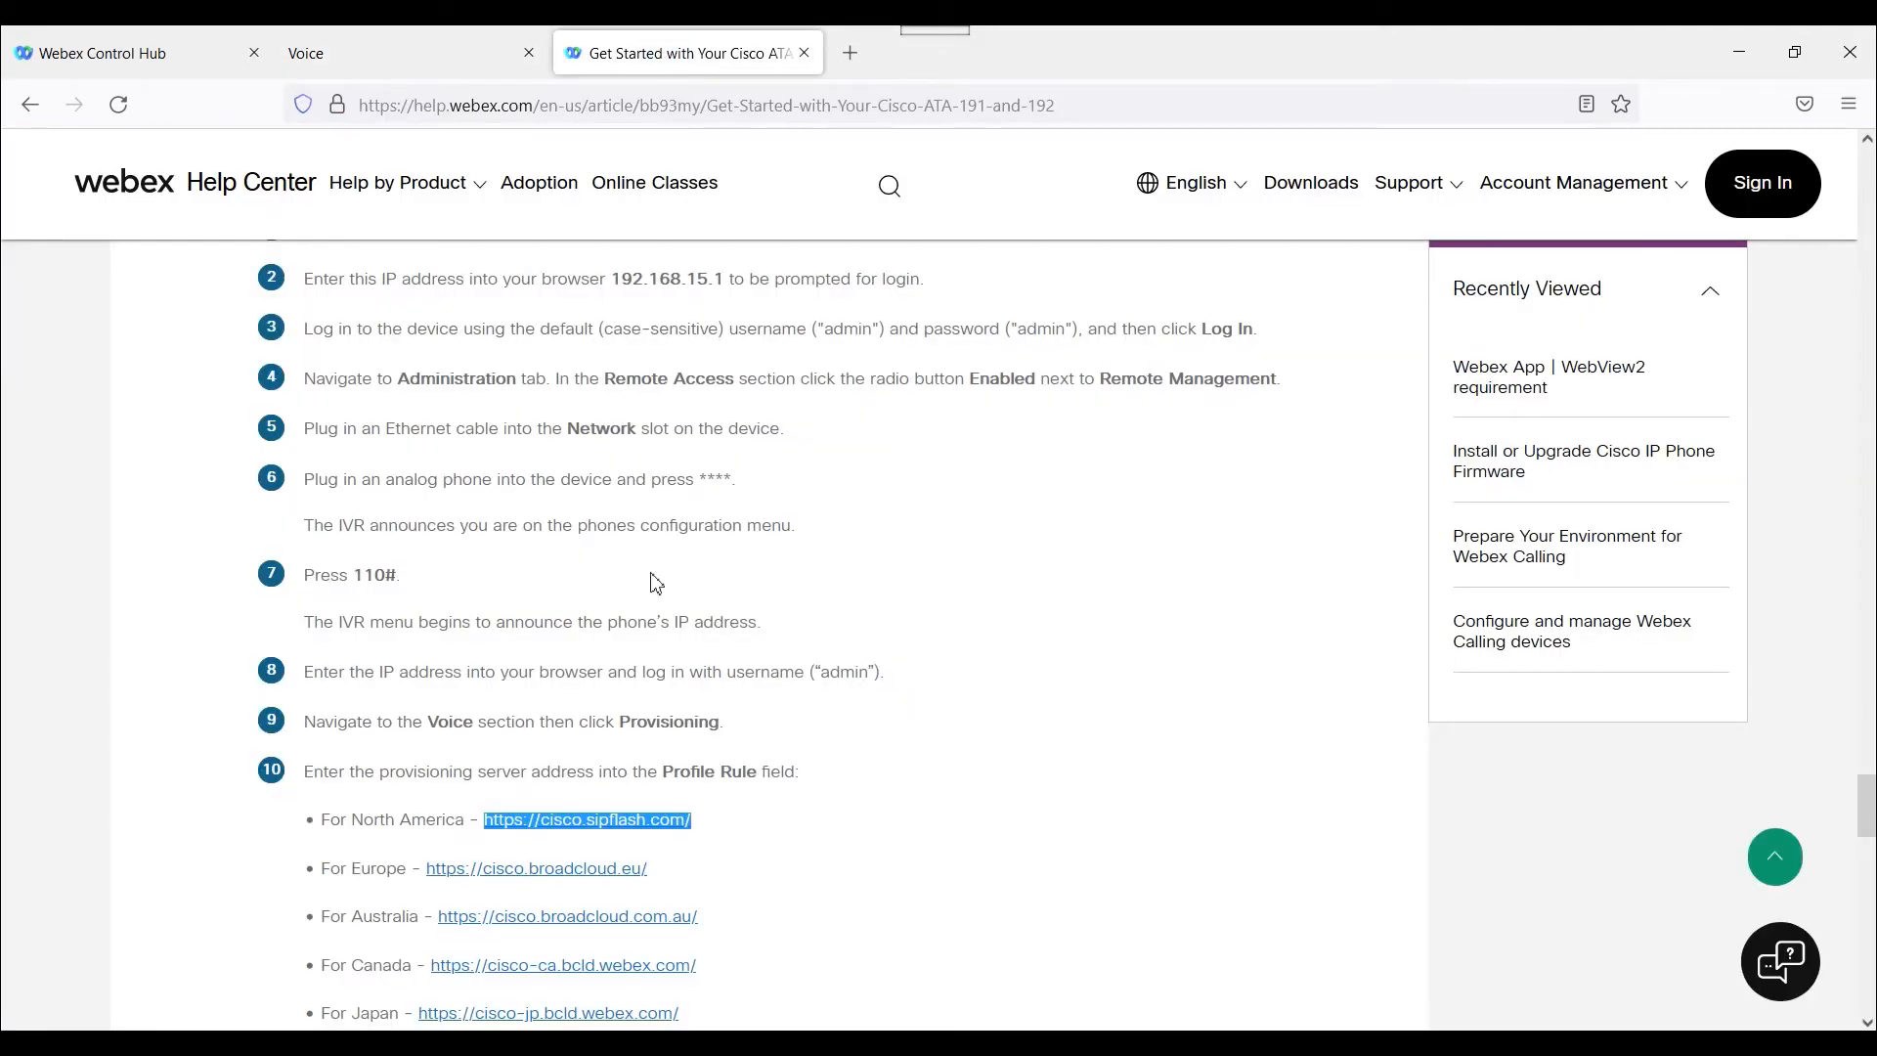
{"action": "right_click", "coordinate": [650, 822]}
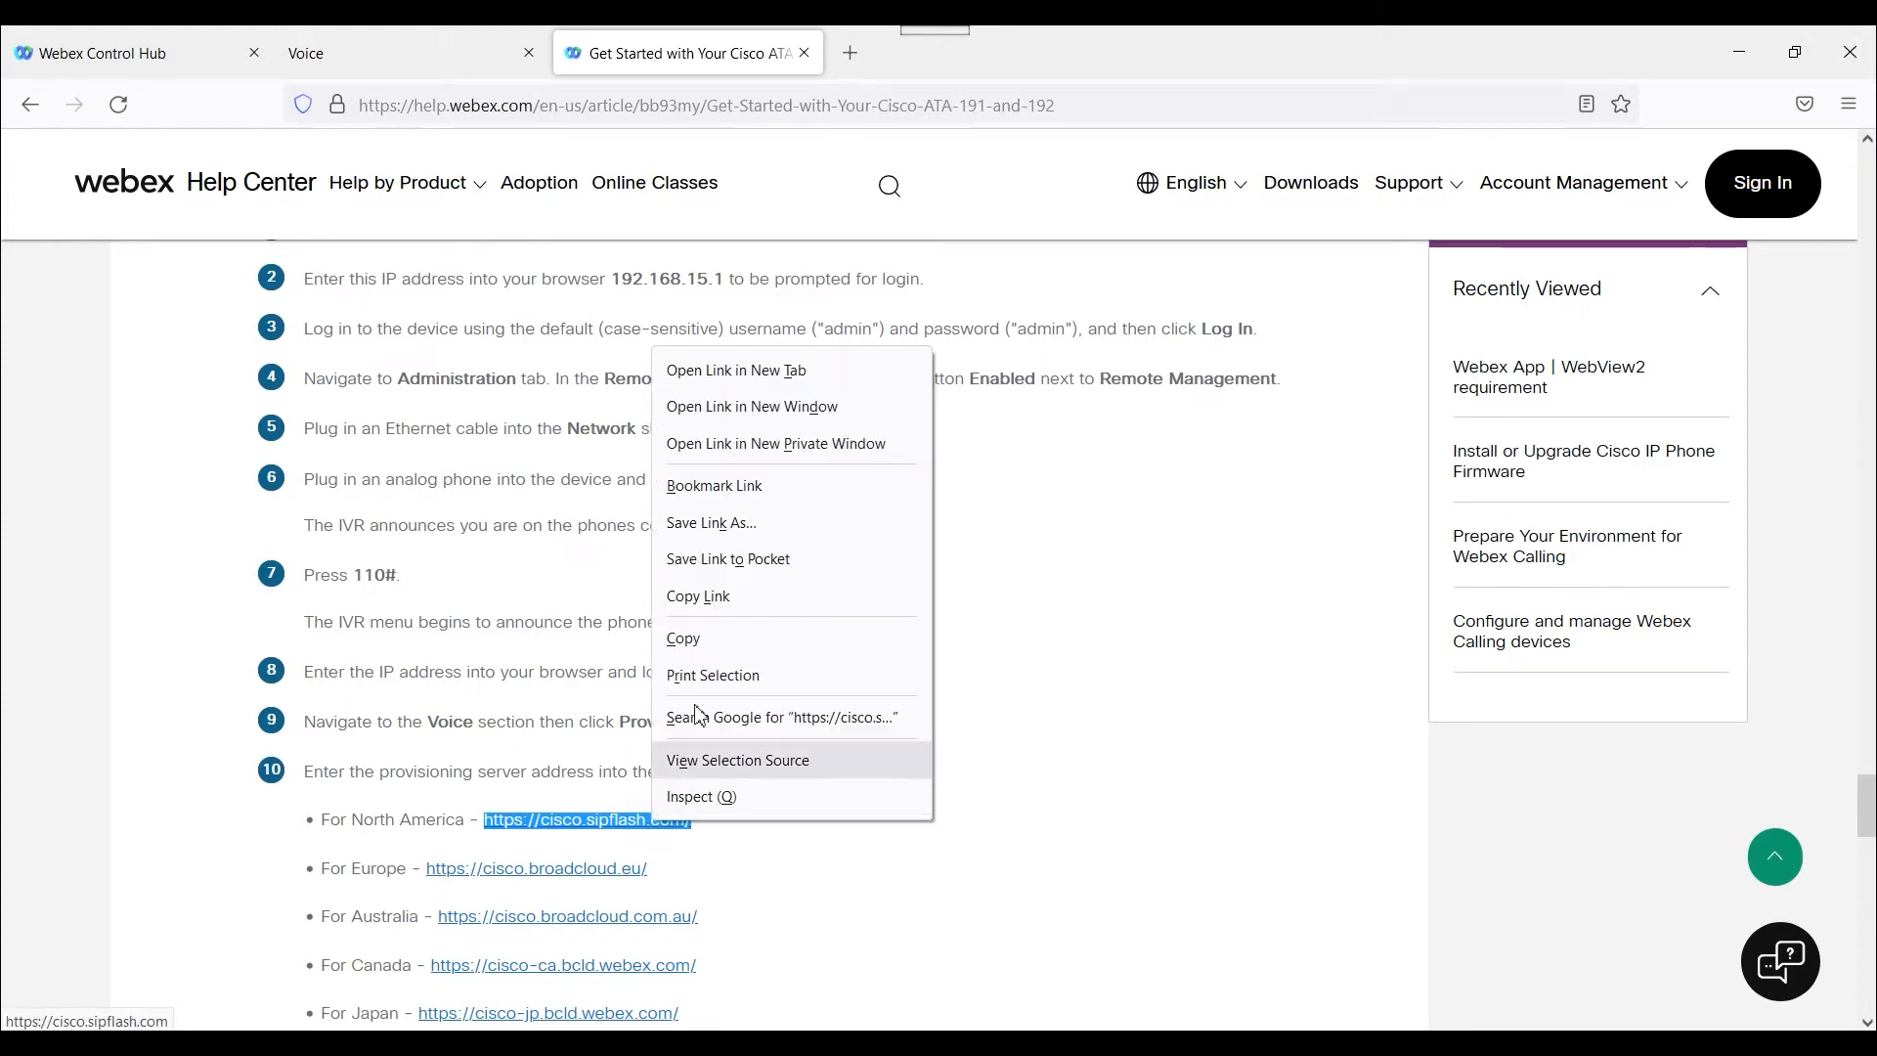
{"action": "left_click", "coordinate": [735, 638]}
{"action": "left_click", "coordinate": [398, 78]}
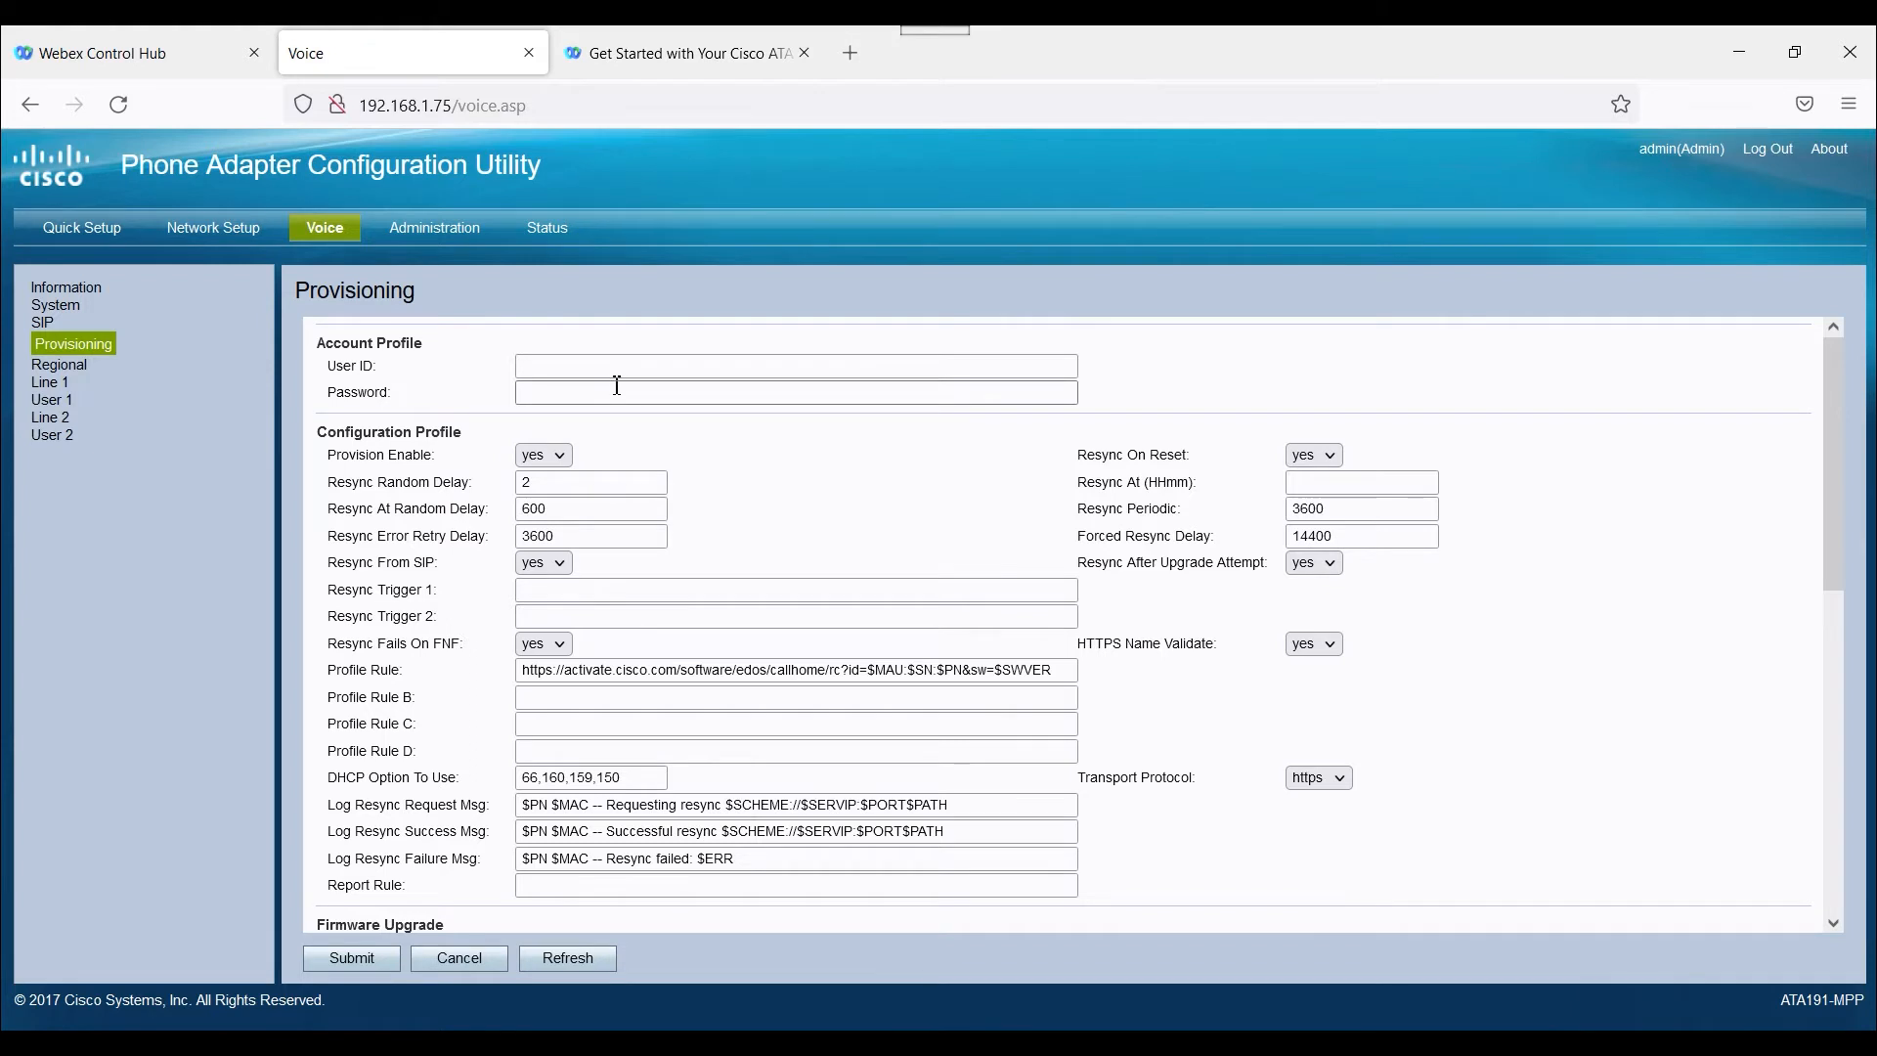
{"action": "left_click_drag", "start_coordinate": [1058, 665], "coordinate": [512, 674]}
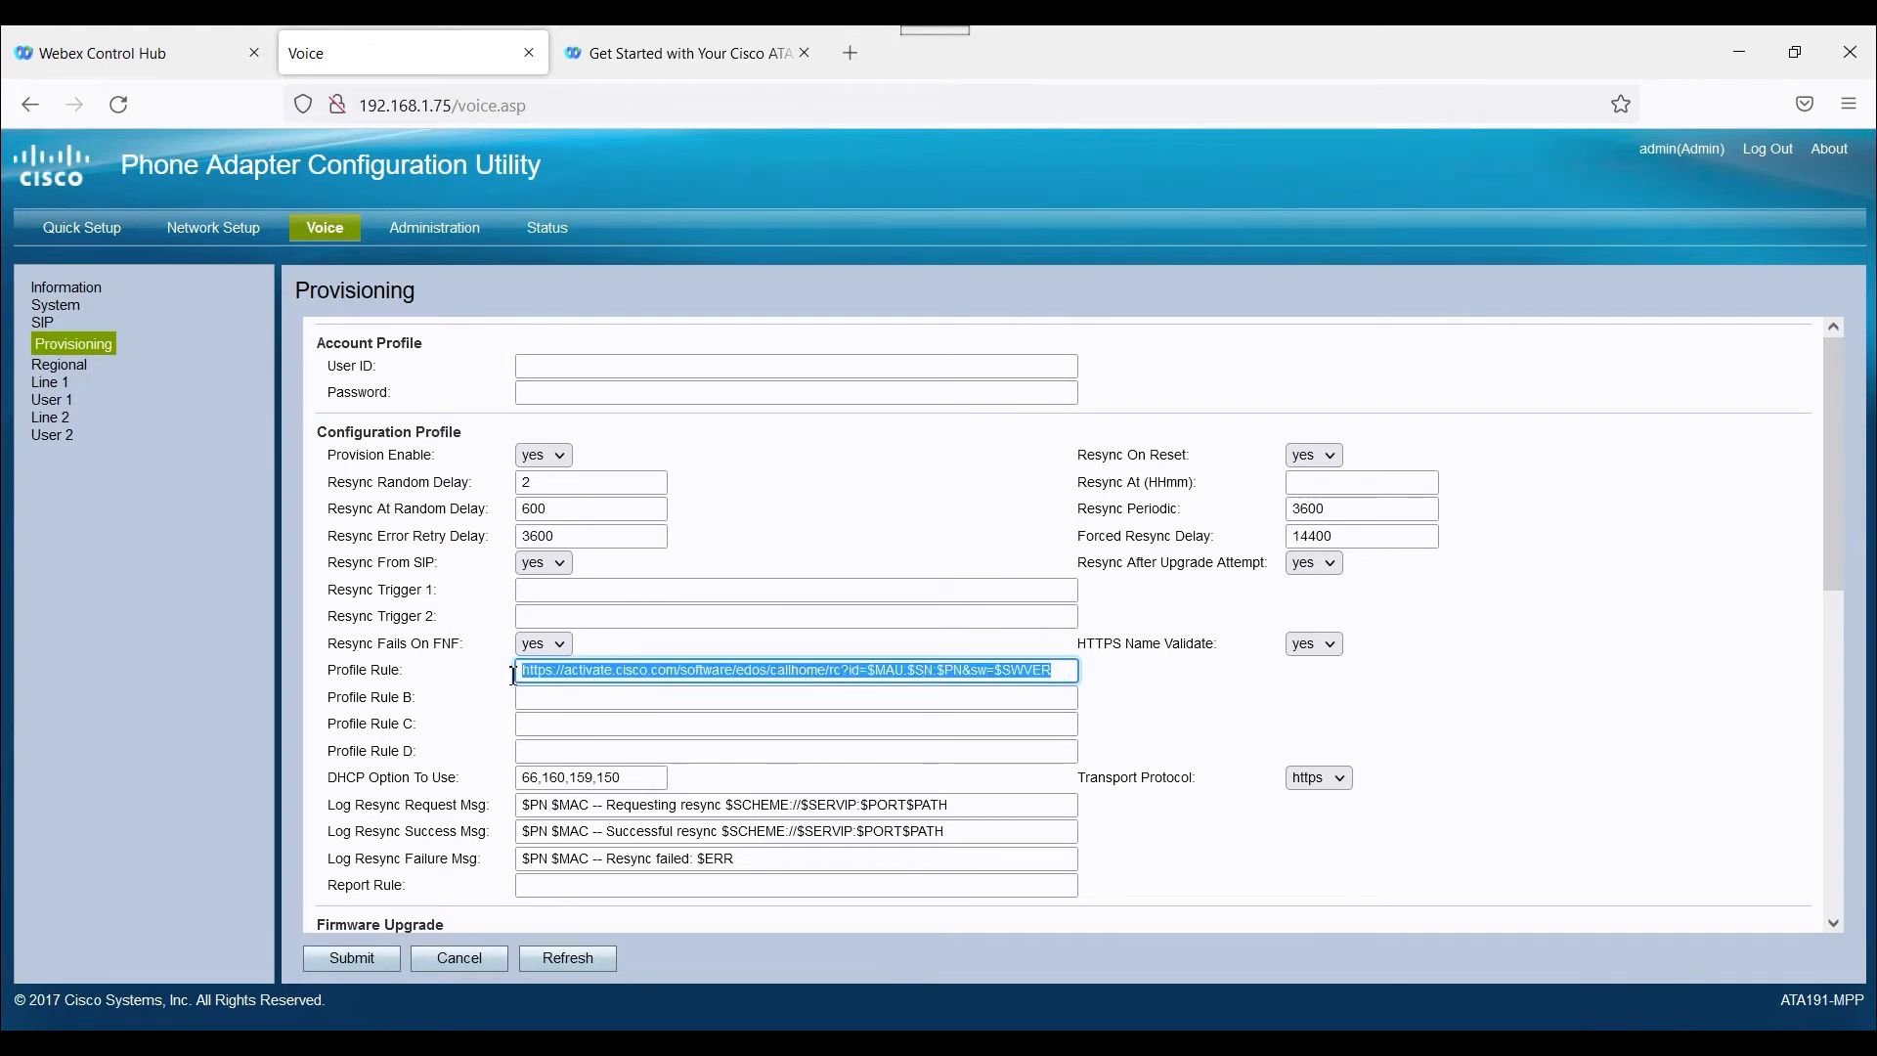
{"action": "key", "text": "ctrl+v"}
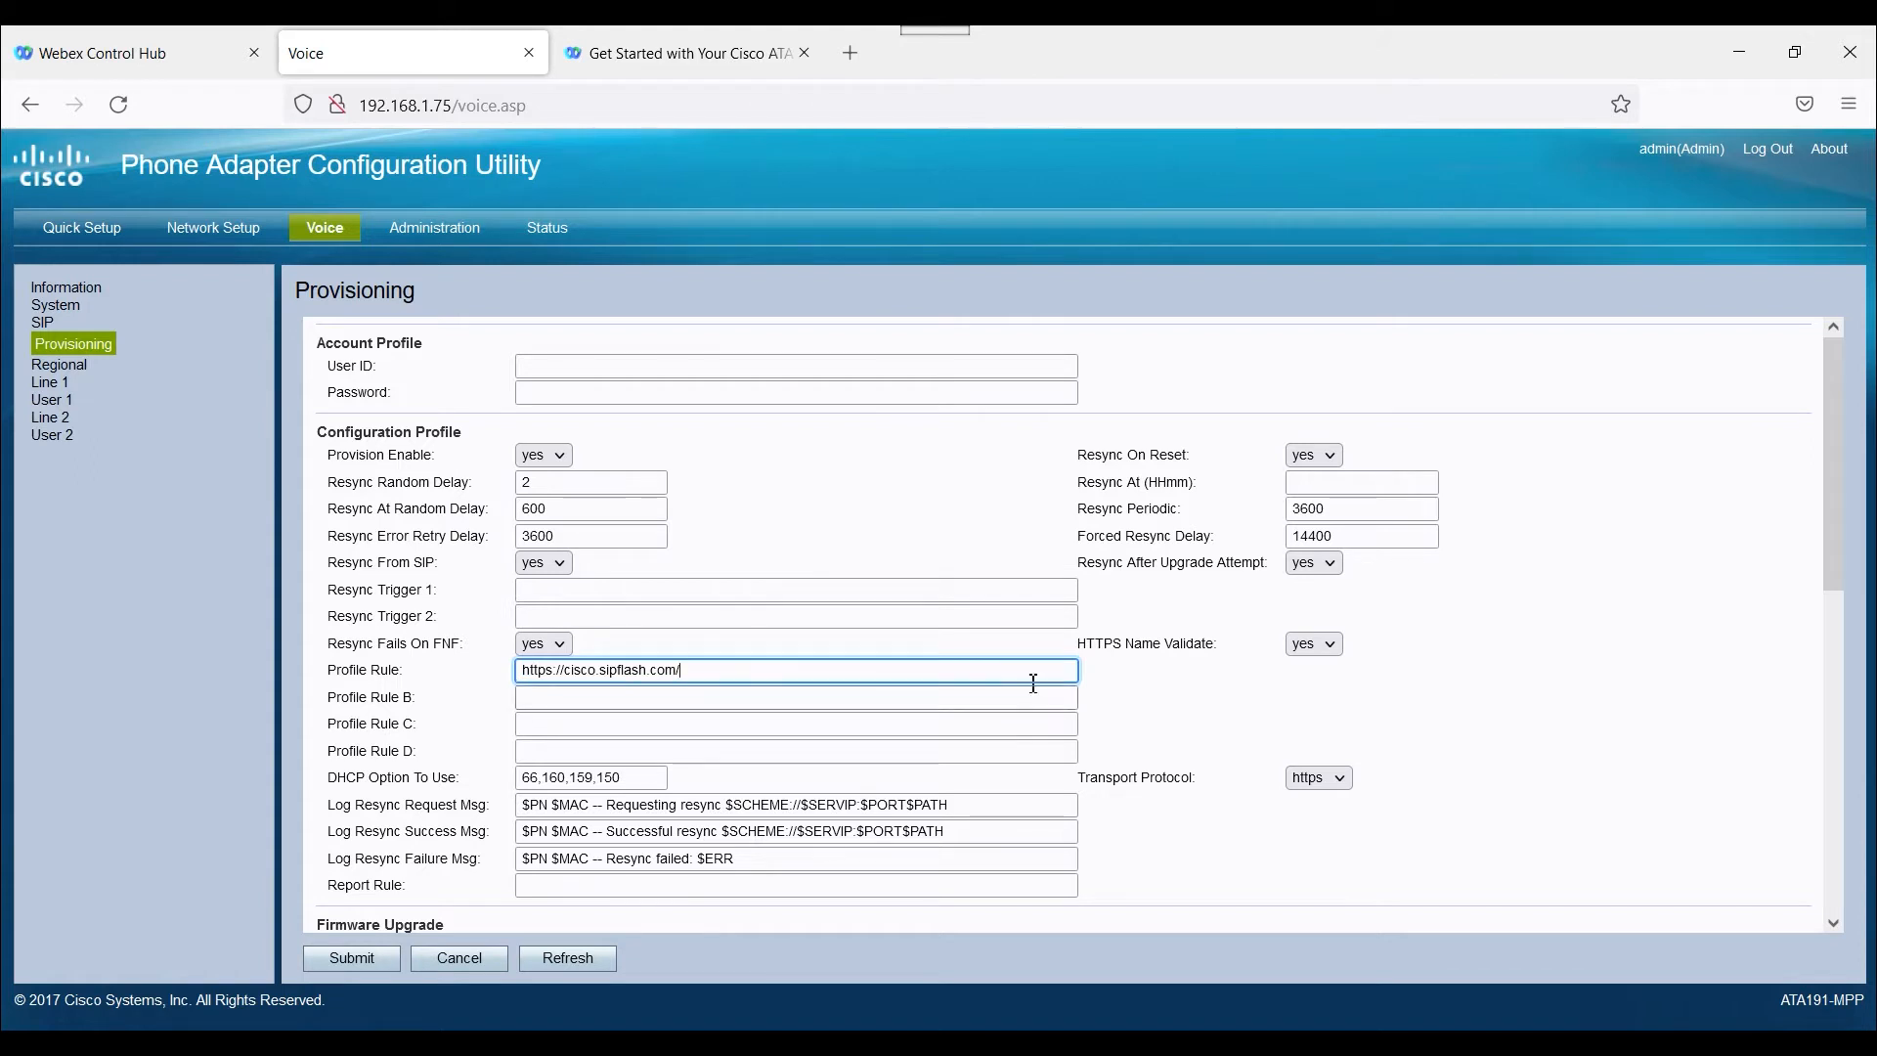
Check the final instructions in the help article and submit the adapter's provisioning settings.
{"action": "left_click_drag", "start_coordinate": [1840, 528], "coordinate": [1846, 685]}
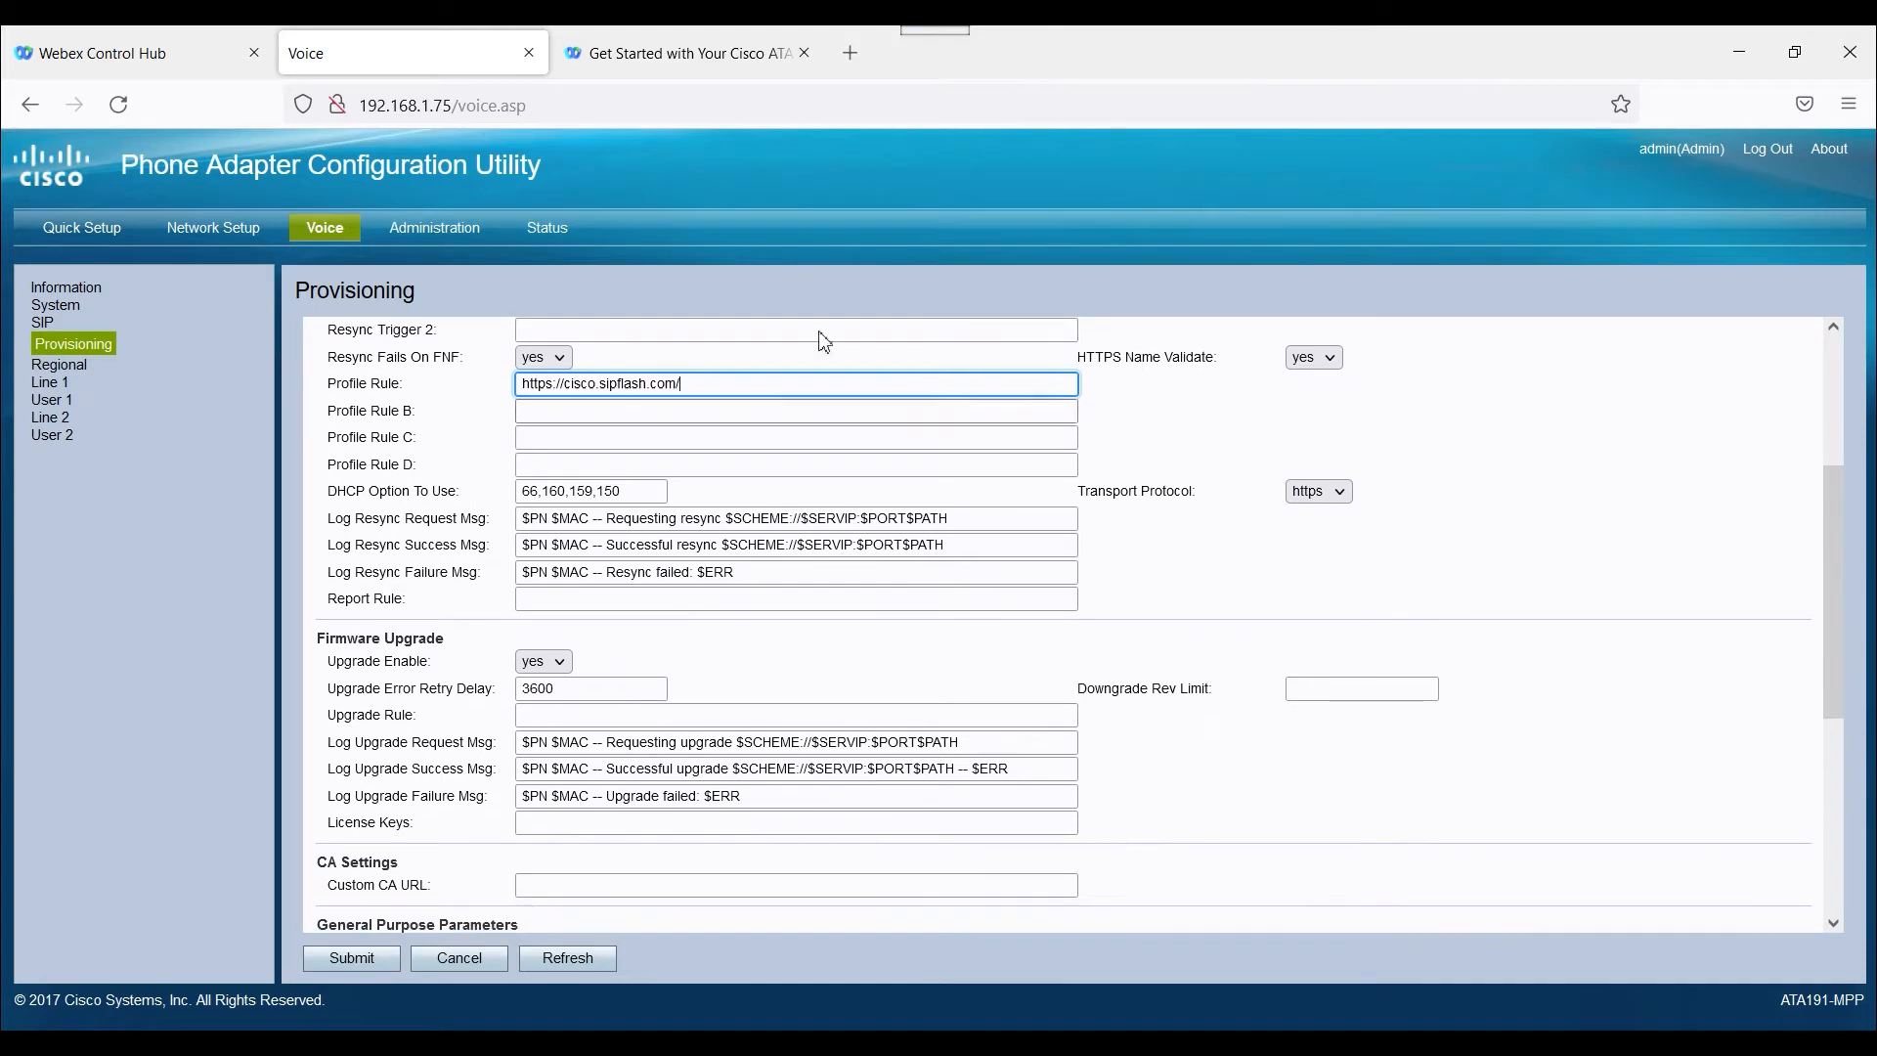
{"action": "left_click", "coordinate": [739, 61]}
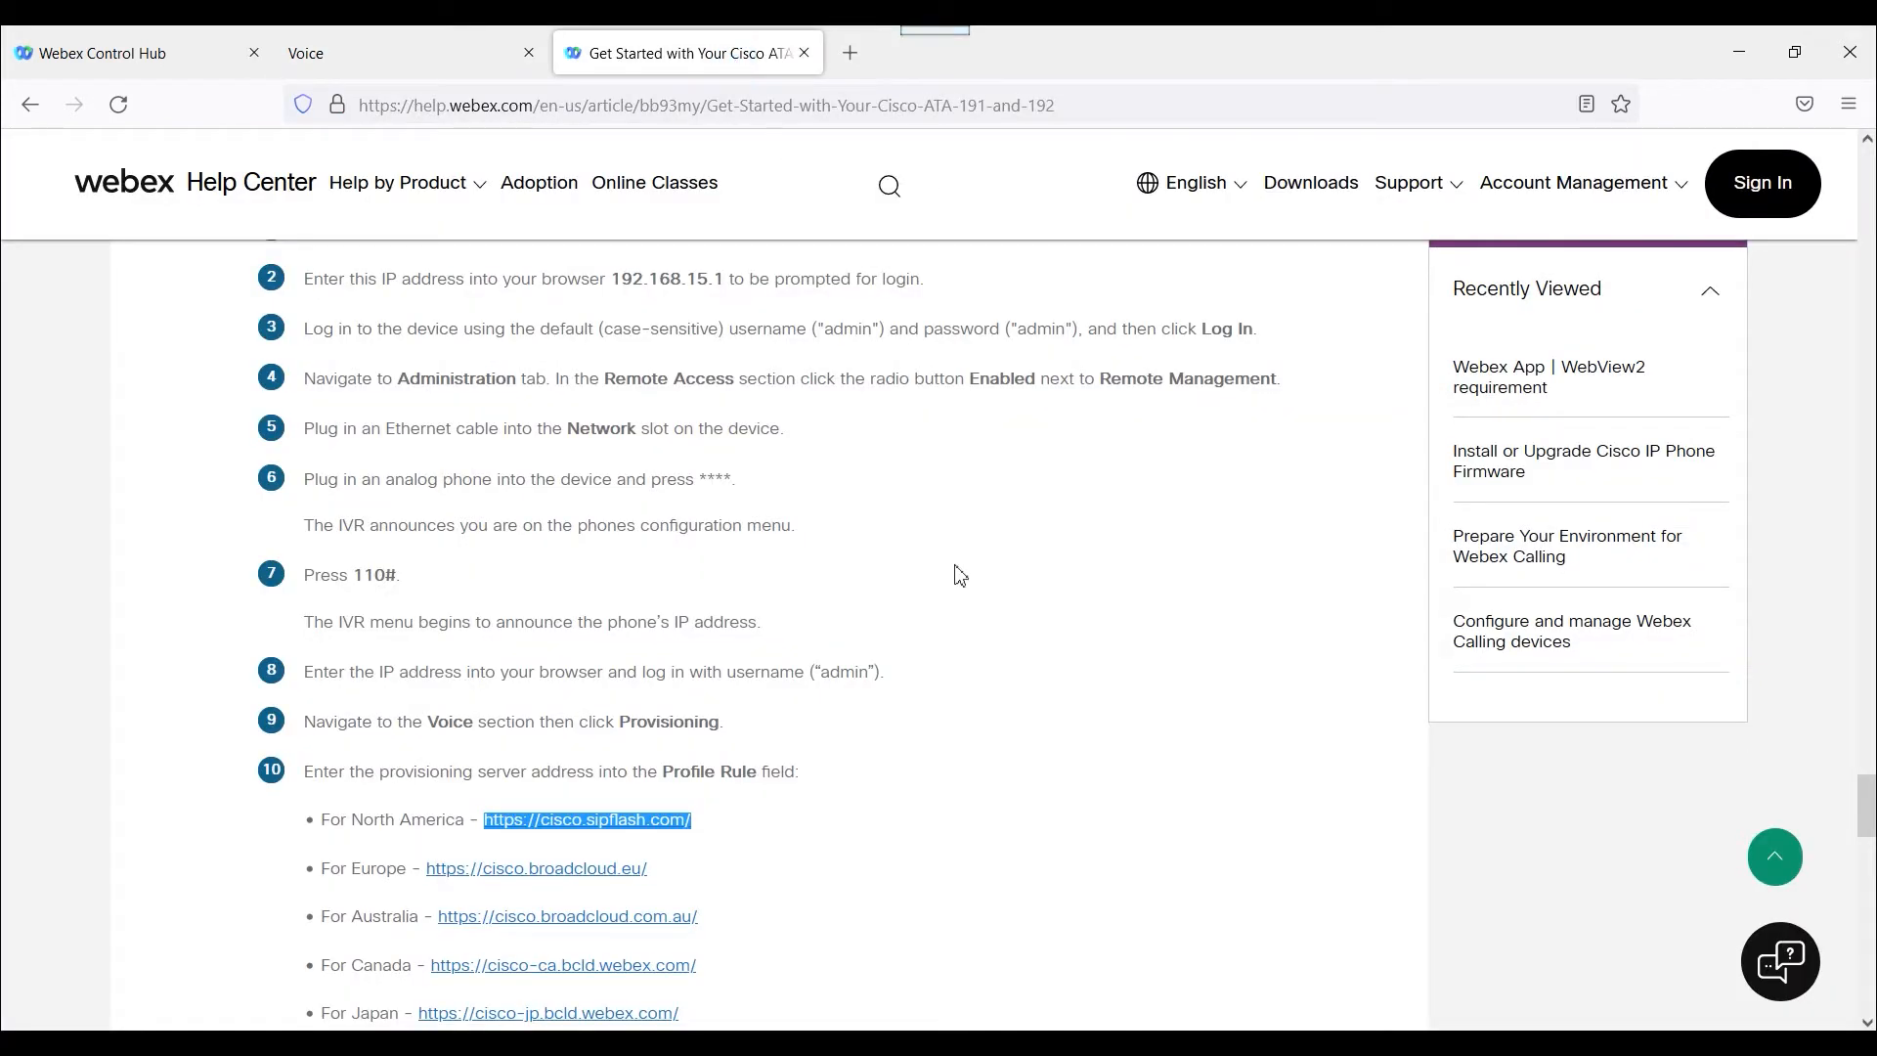
{"action": "scroll", "coordinate": [952, 572], "scroll_direction": "down", "scroll_amount": 4}
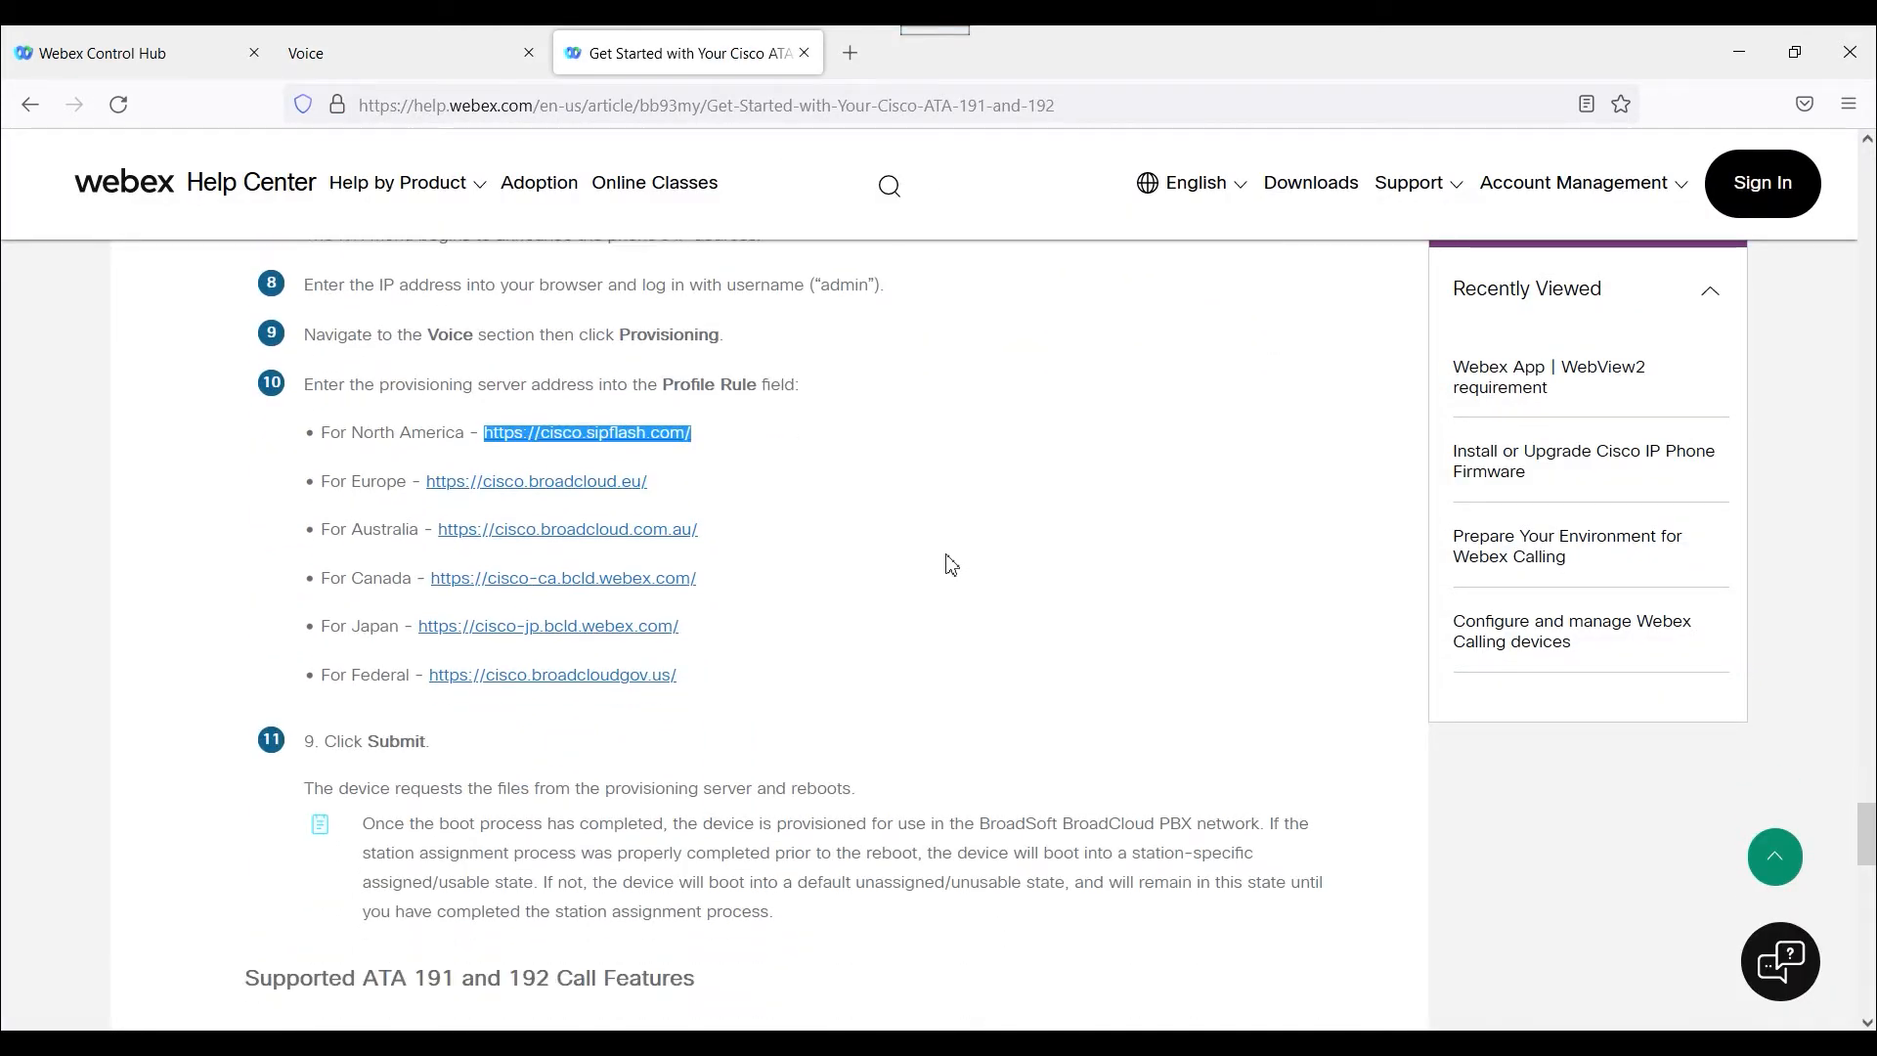
{"action": "left_click", "coordinate": [476, 62]}
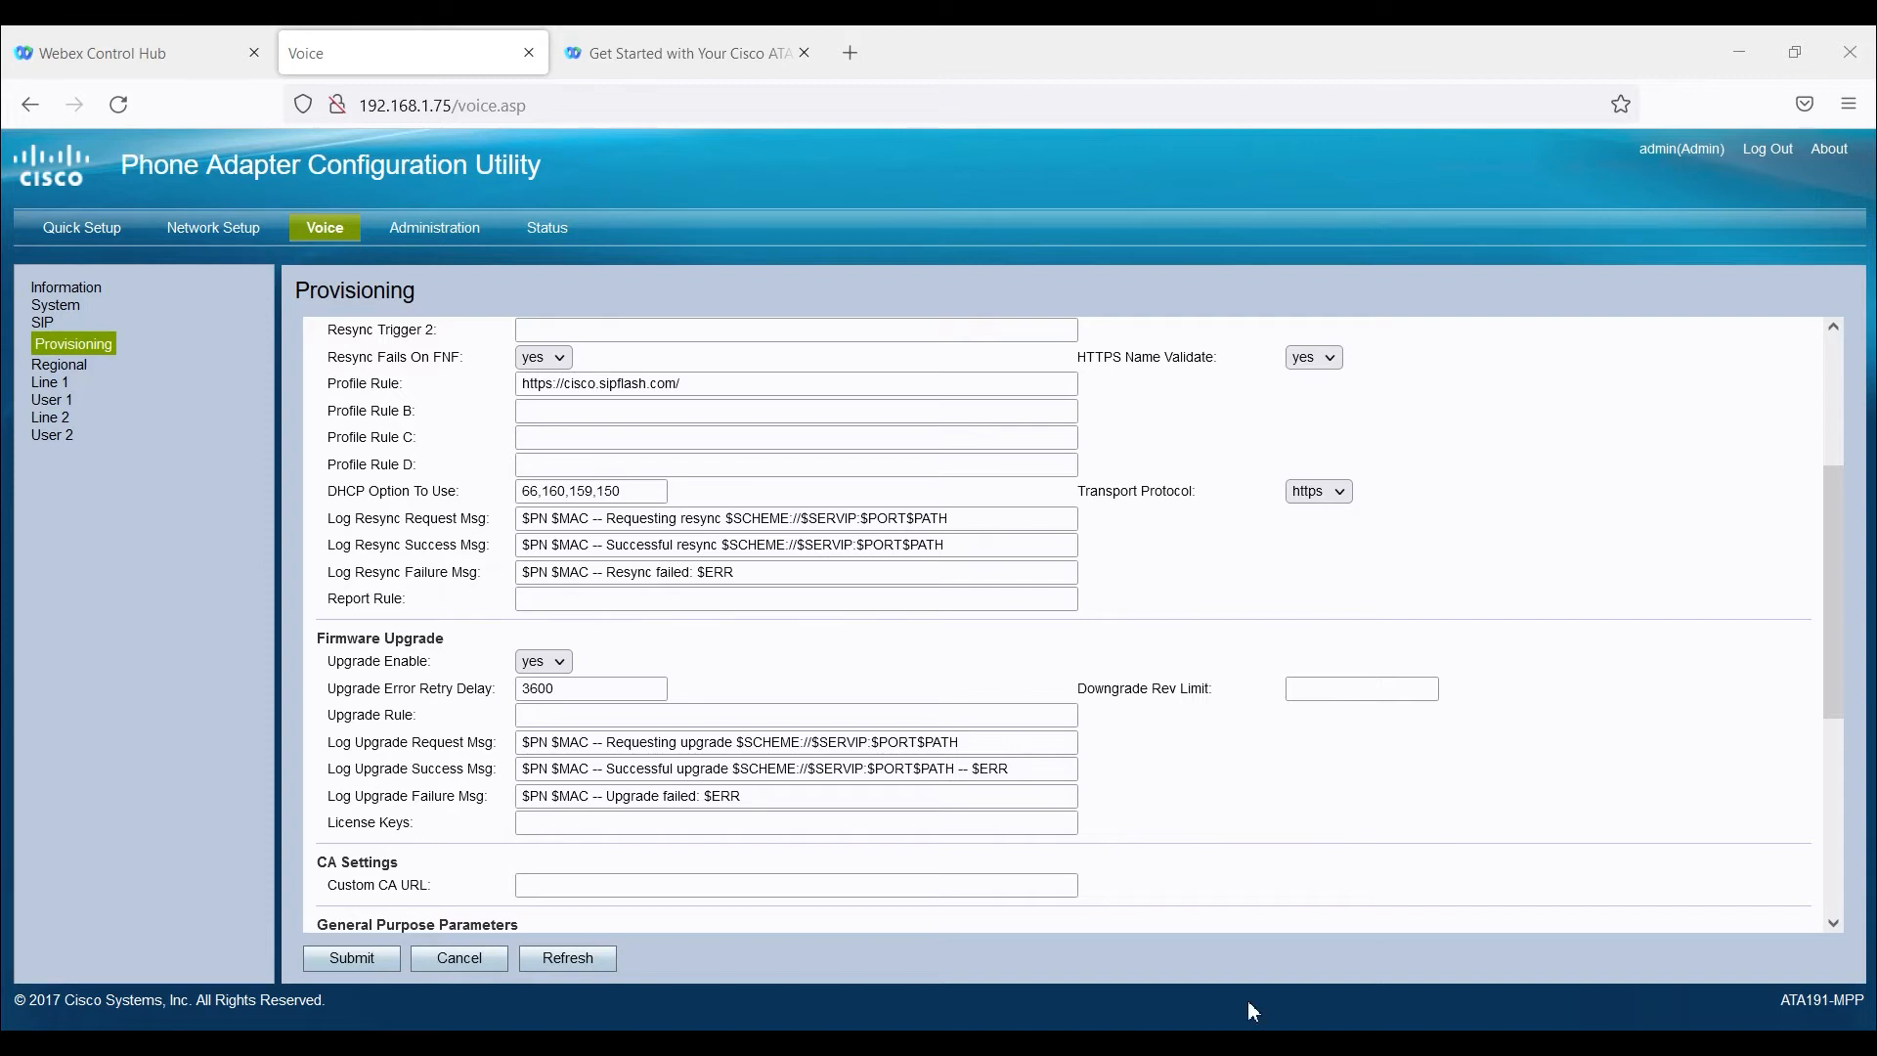
{"action": "left_click", "coordinate": [360, 952]}
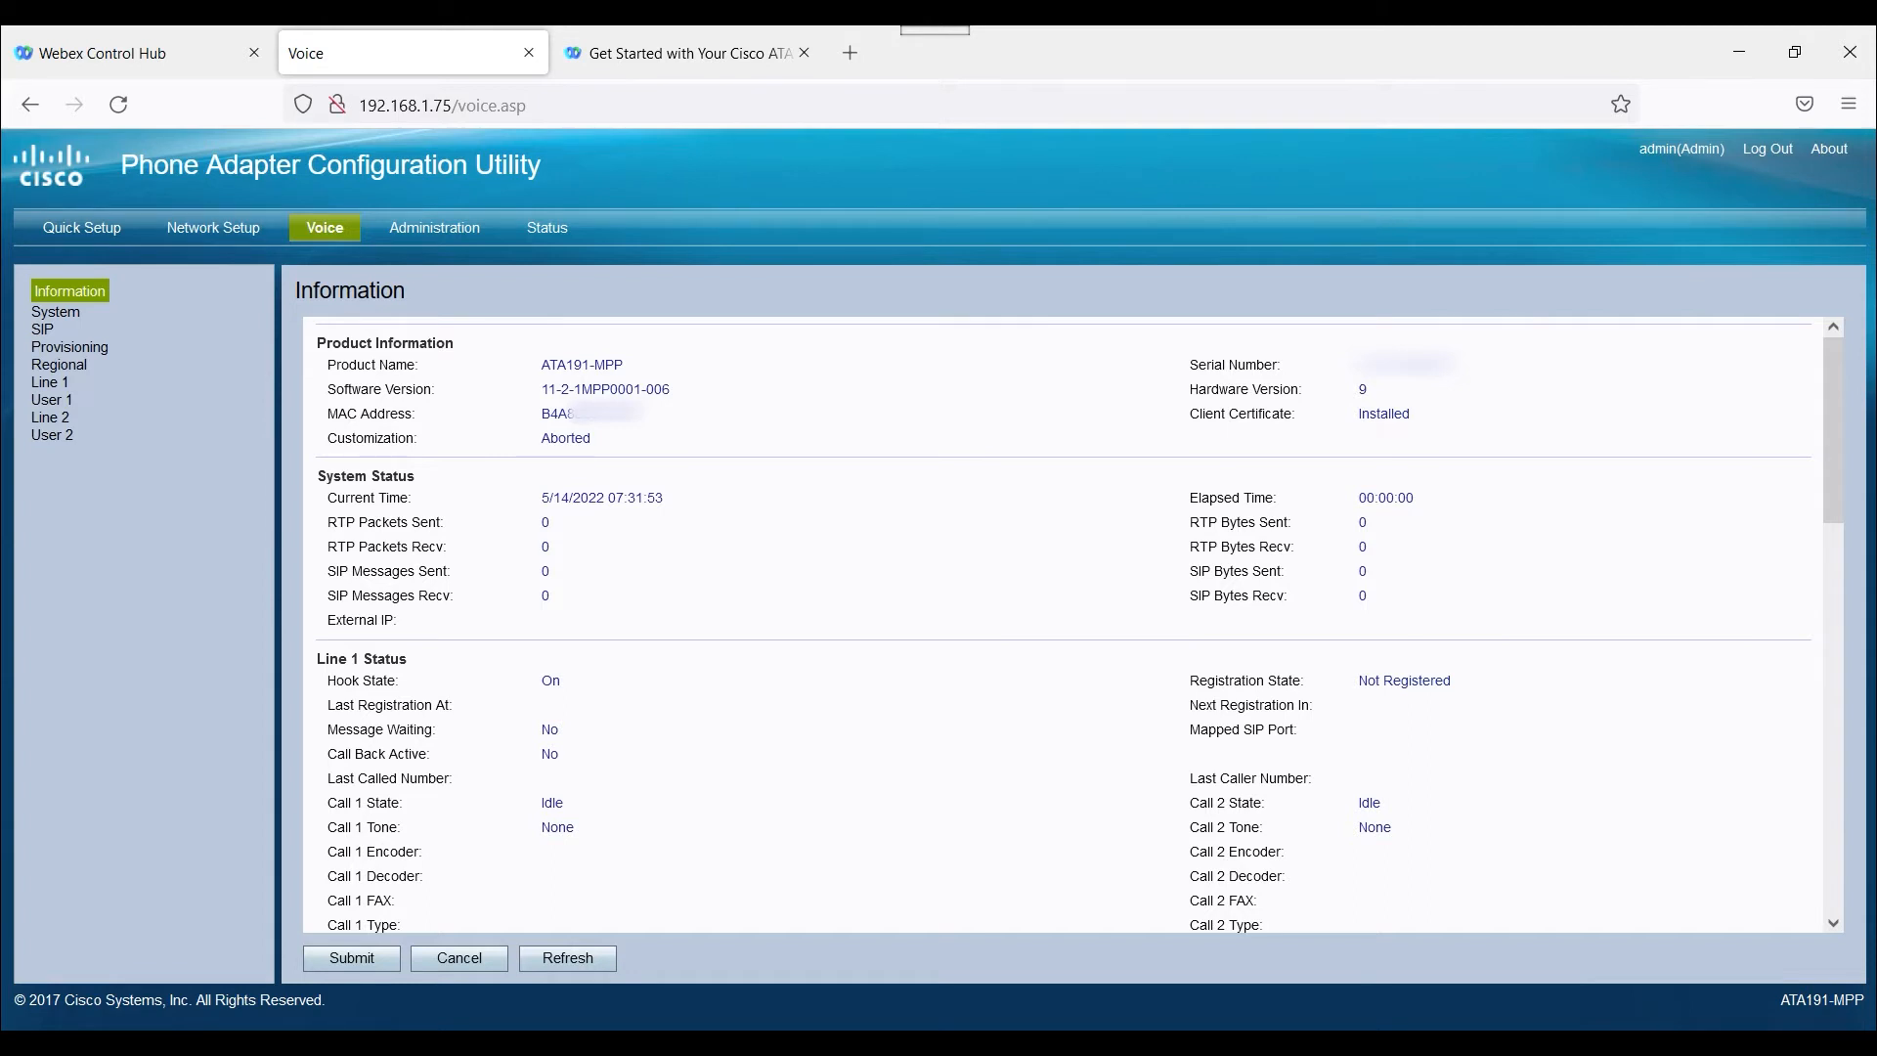
Review the adapter's system information and its voice provisioning and SIP settings.
{"action": "left_click", "coordinate": [554, 231]}
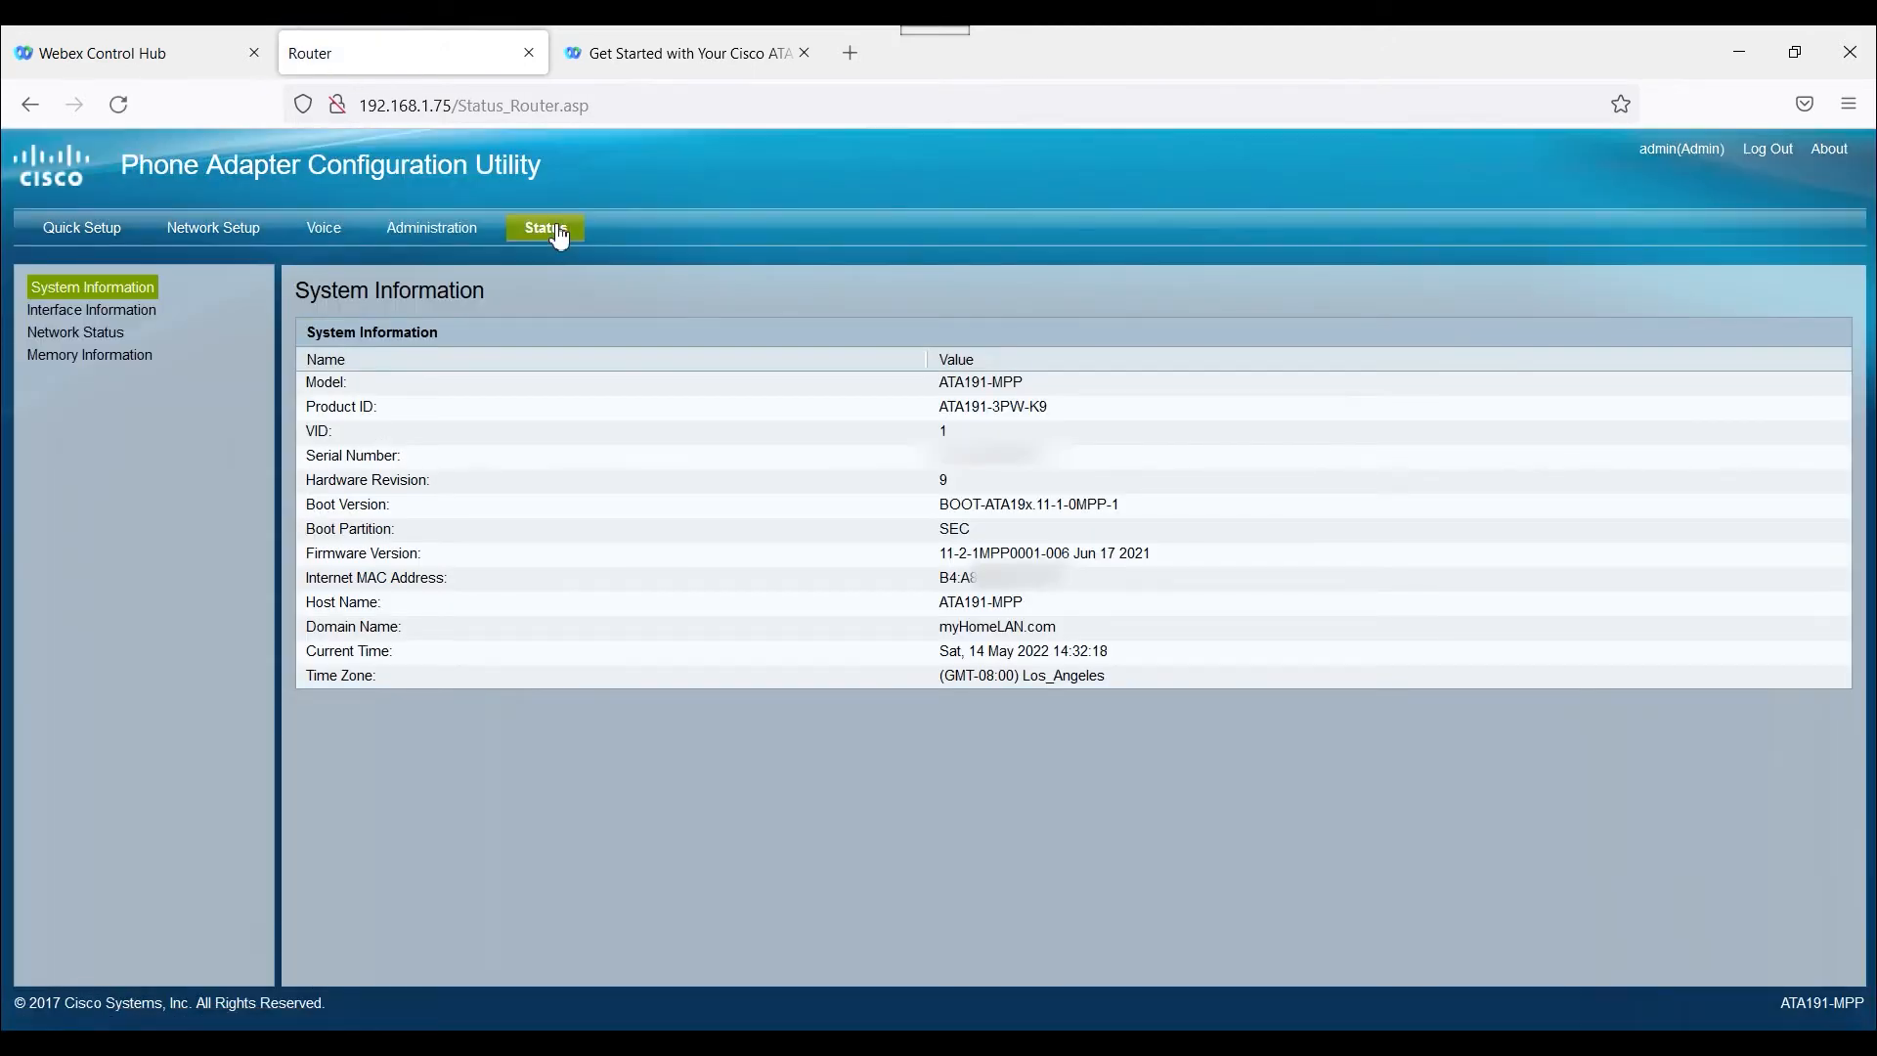
{"action": "left_click", "coordinate": [328, 231]}
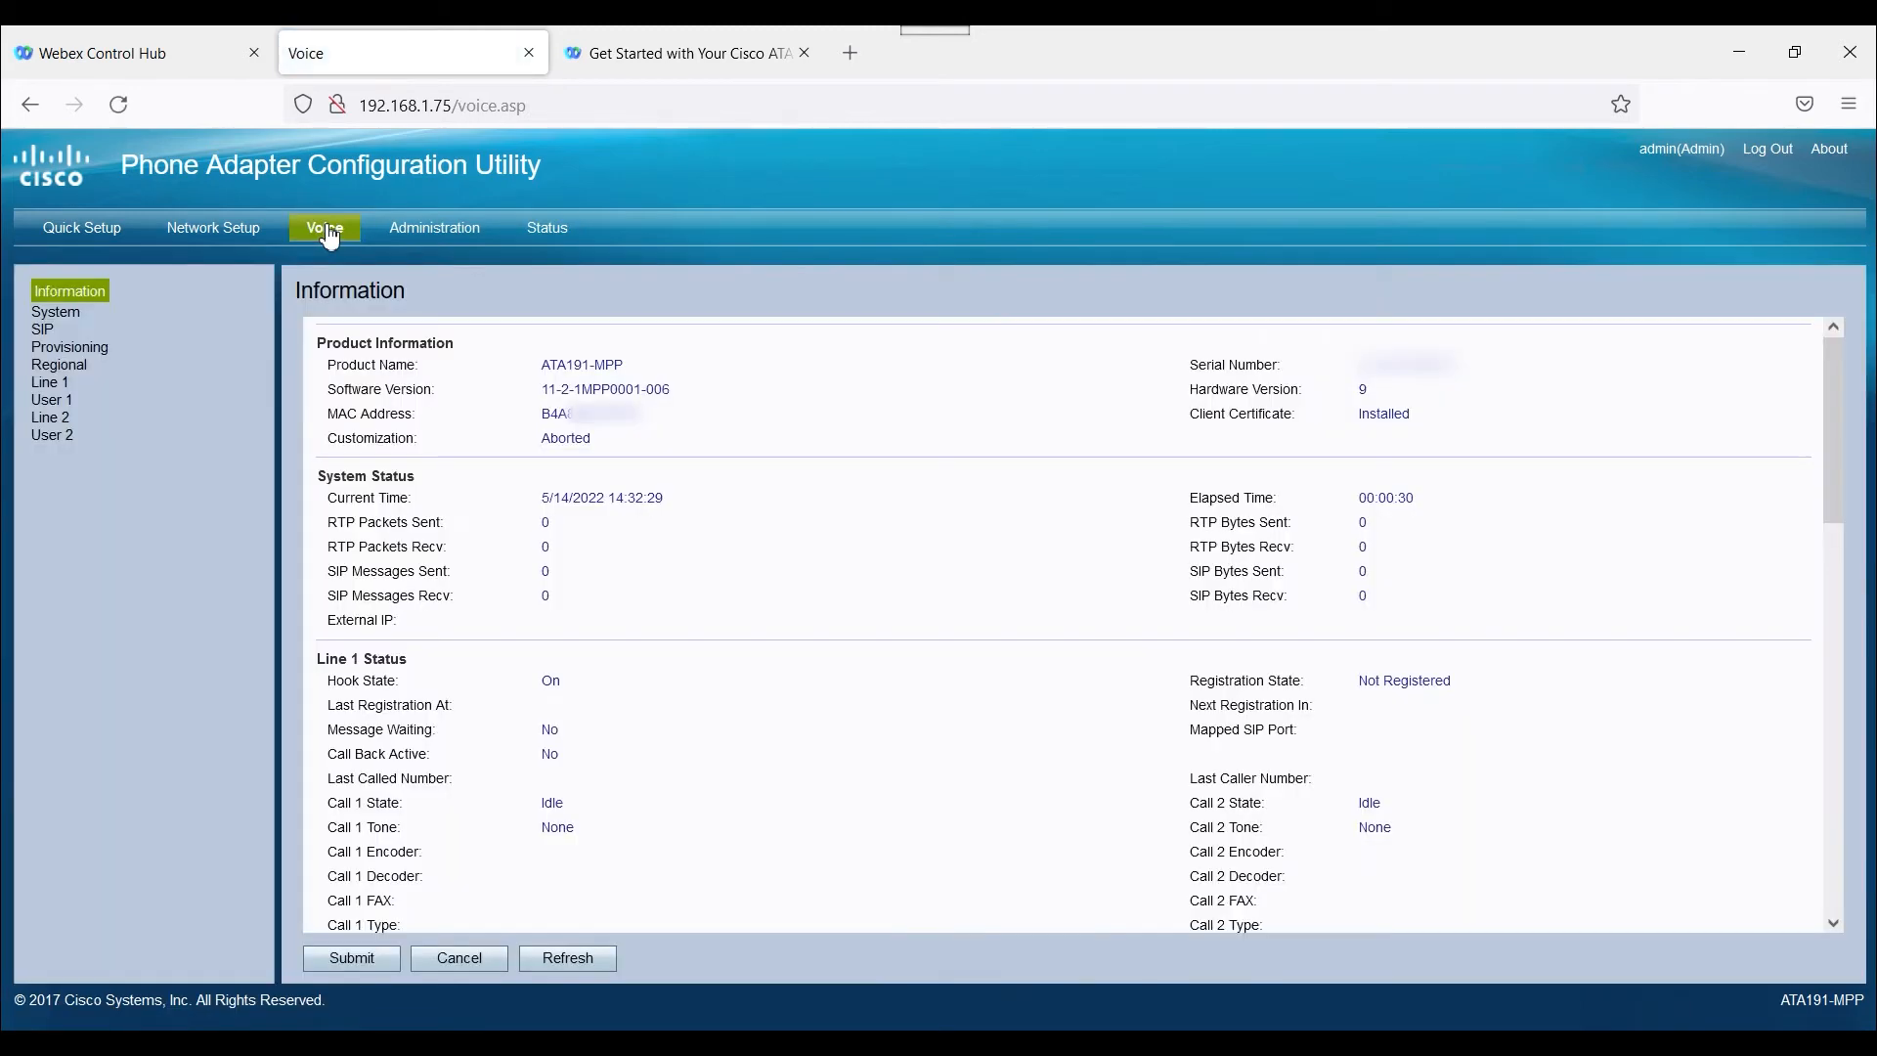
{"action": "left_click", "coordinate": [91, 349]}
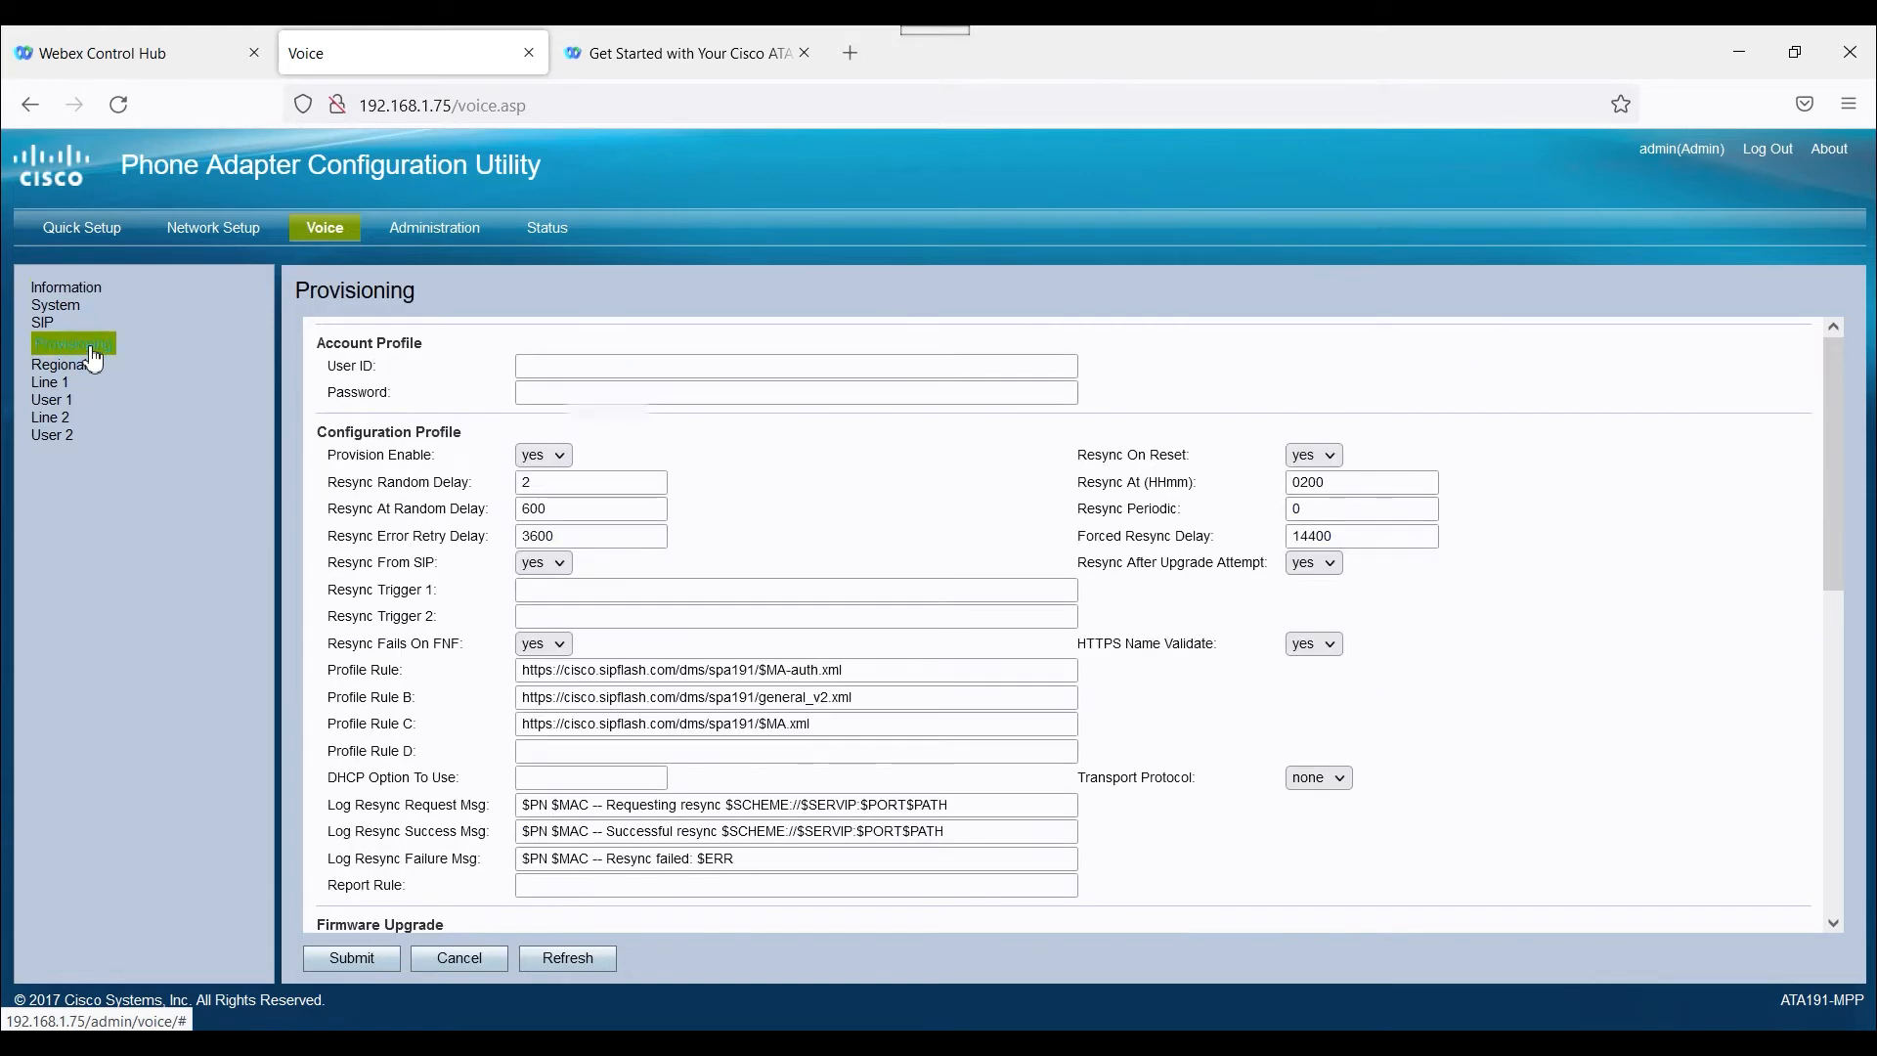
{"action": "left_click", "coordinate": [47, 327]}
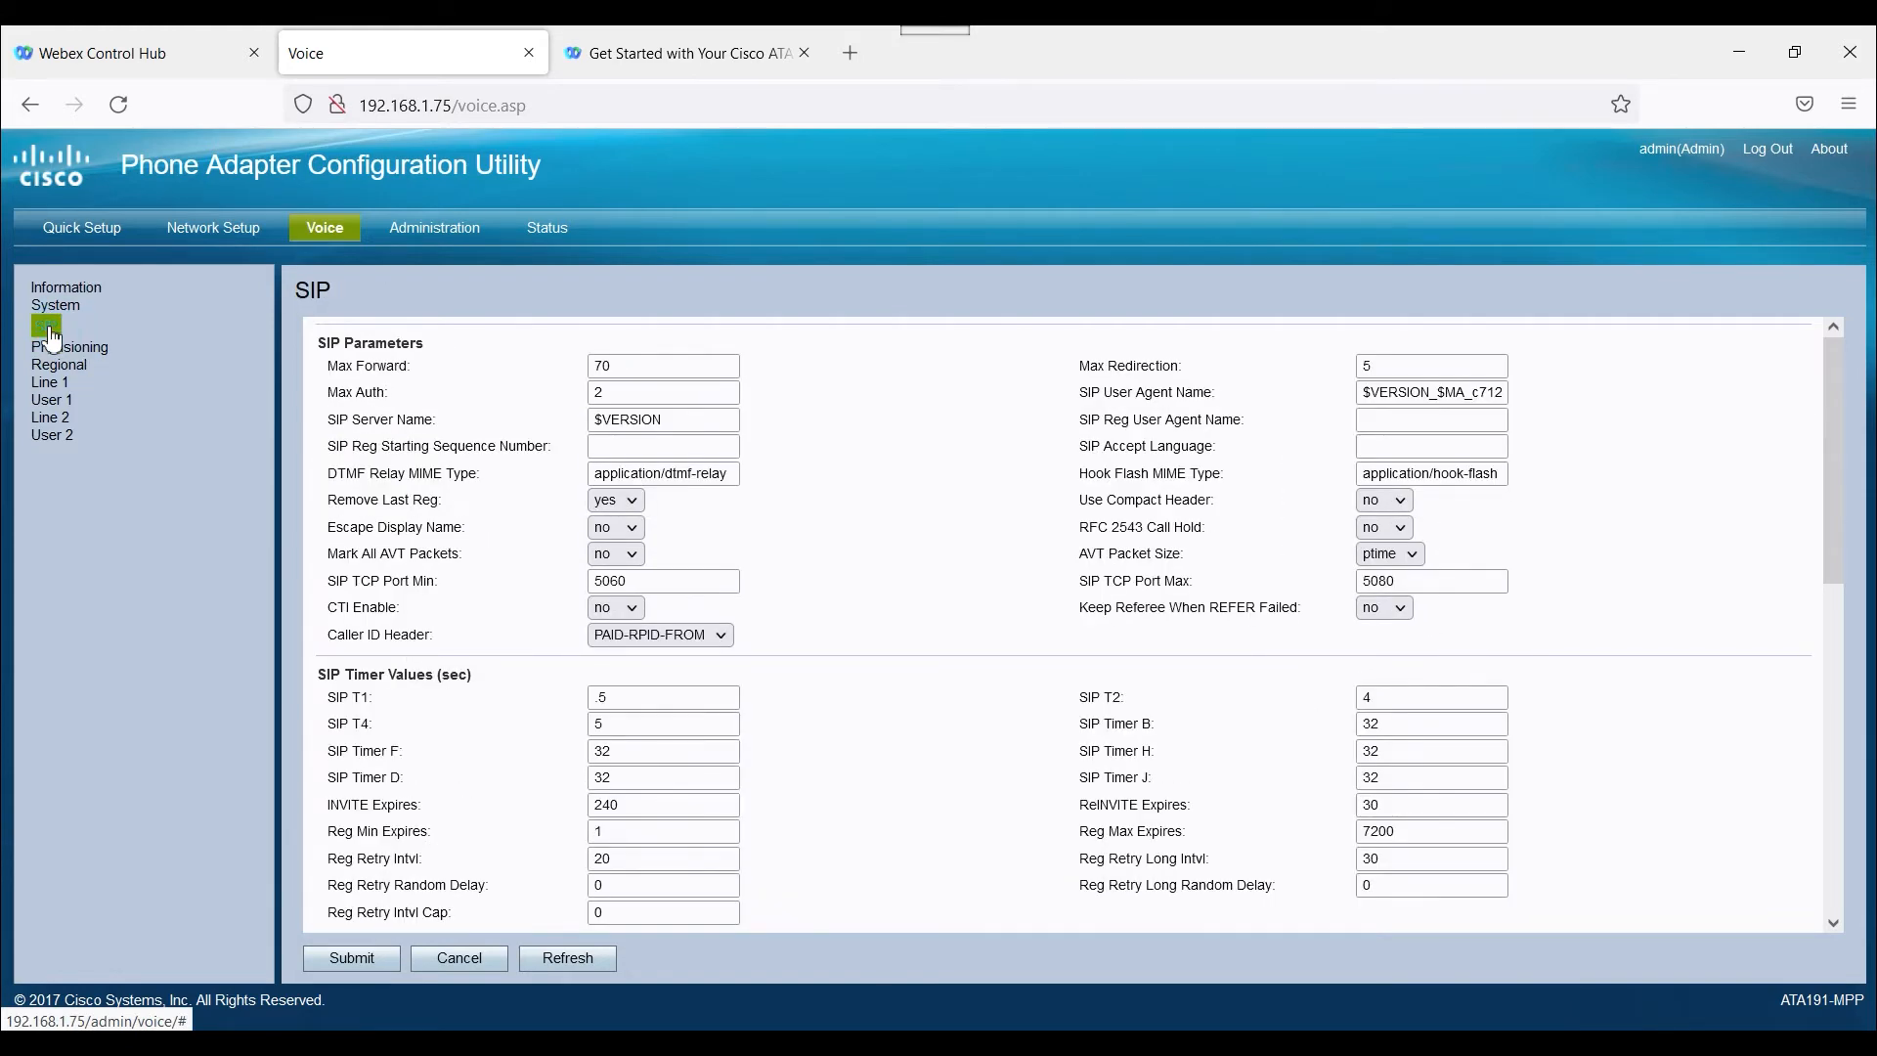
Examine the Provisioning Status section of the voice information page for the provisioning profile and result.
{"action": "left_click", "coordinate": [78, 291]}
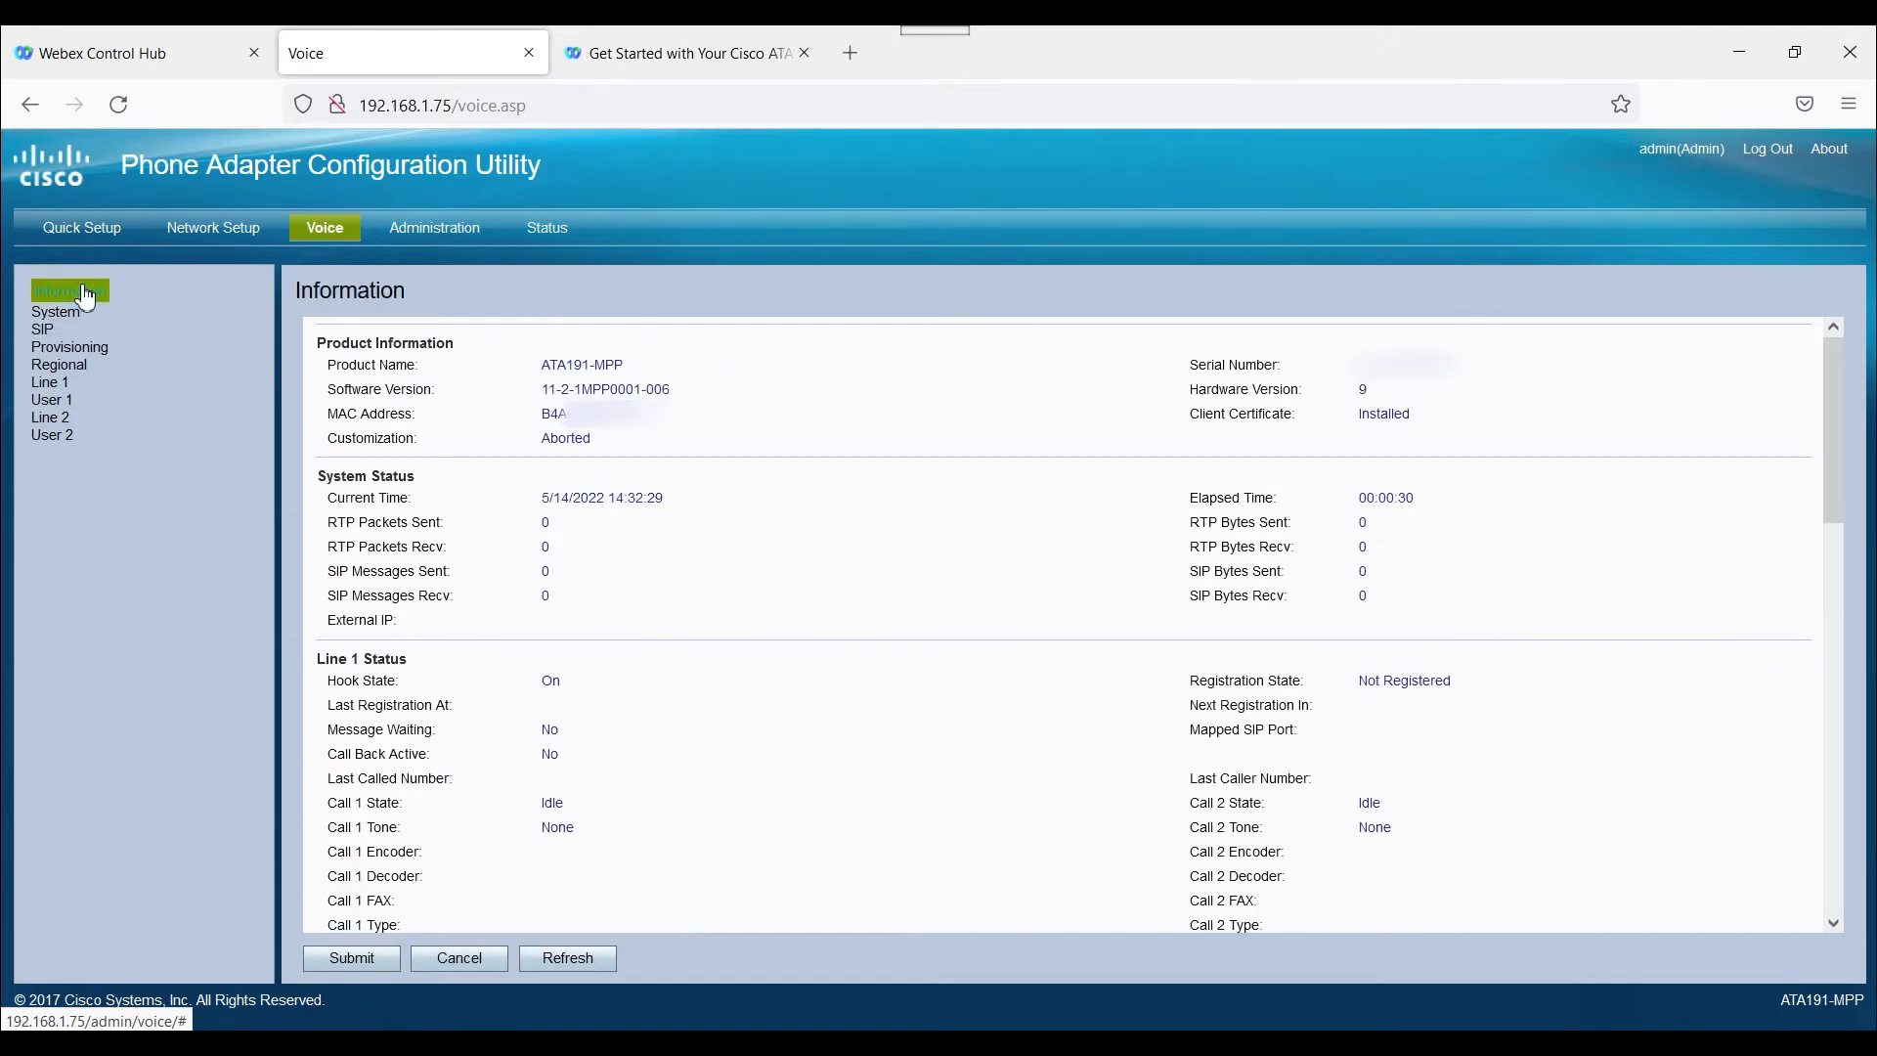
{"action": "scroll", "coordinate": [1031, 543], "scroll_direction": "down", "scroll_amount": 6}
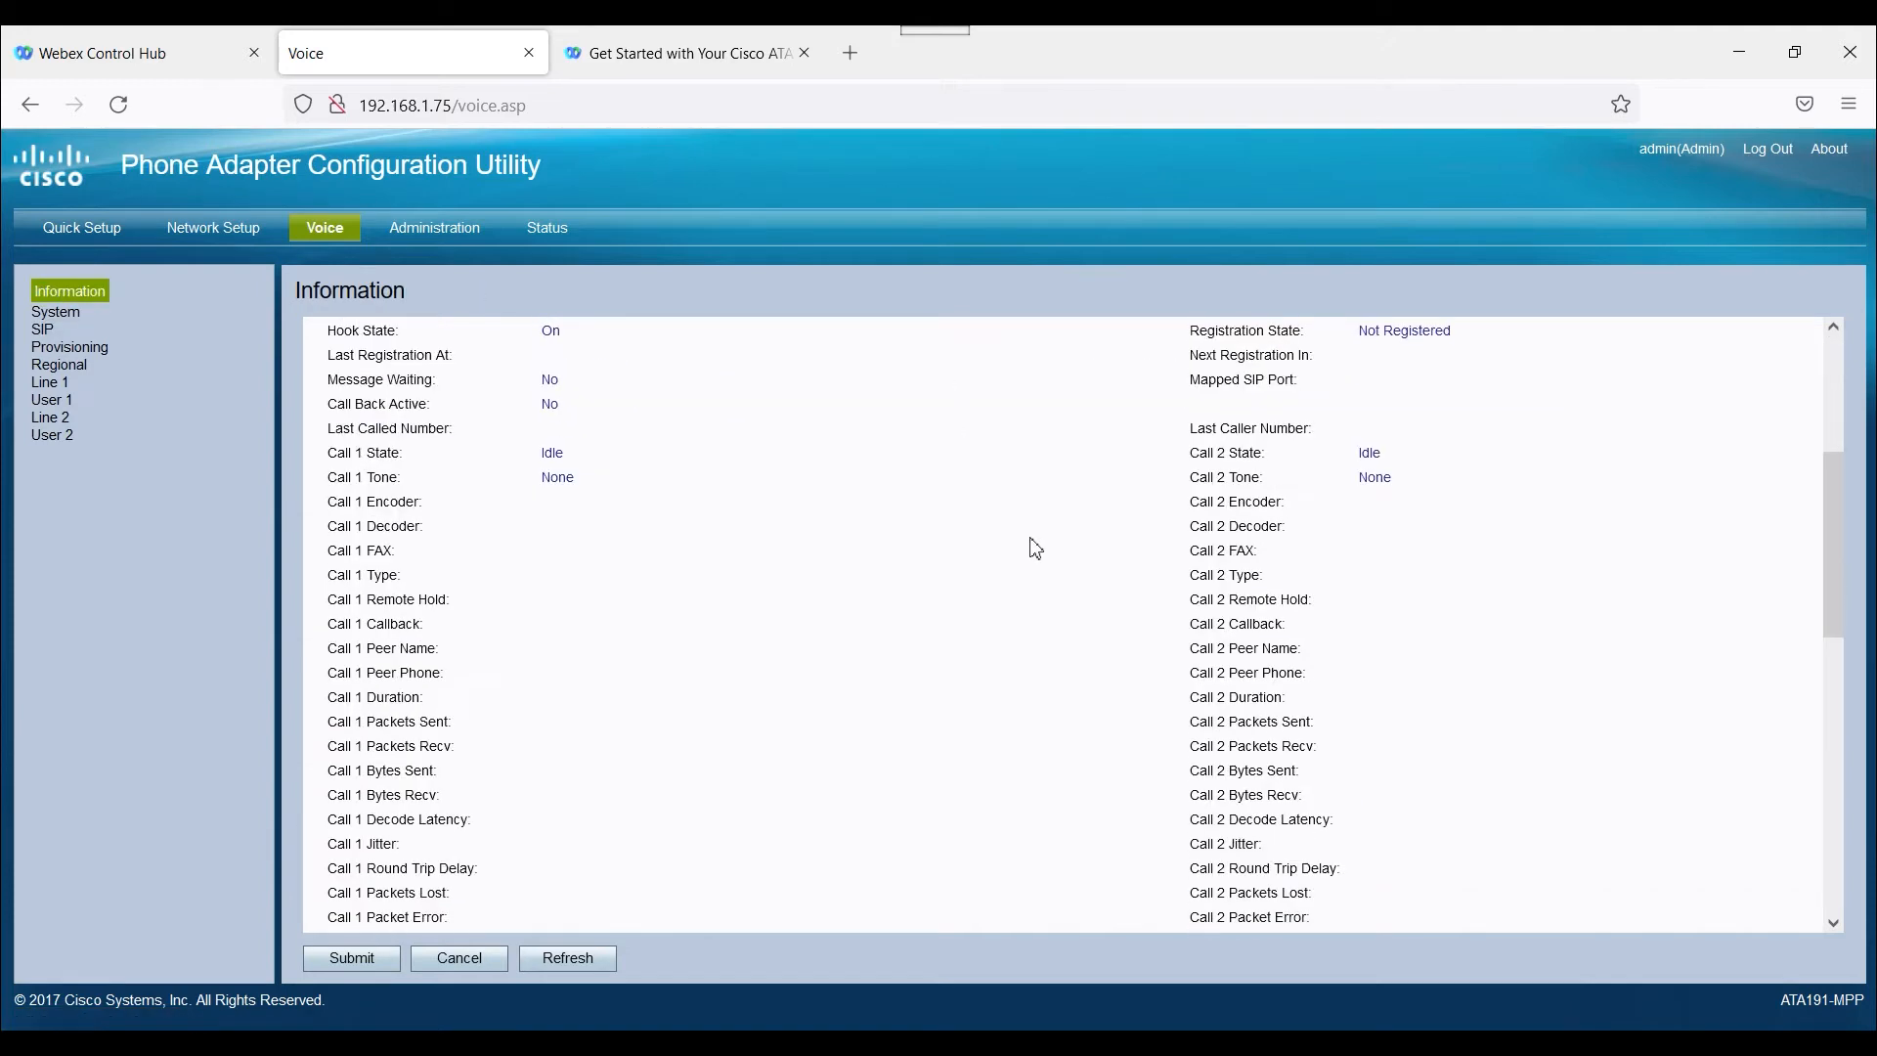
{"action": "scroll", "coordinate": [1034, 542], "scroll_direction": "down", "scroll_amount": 6}
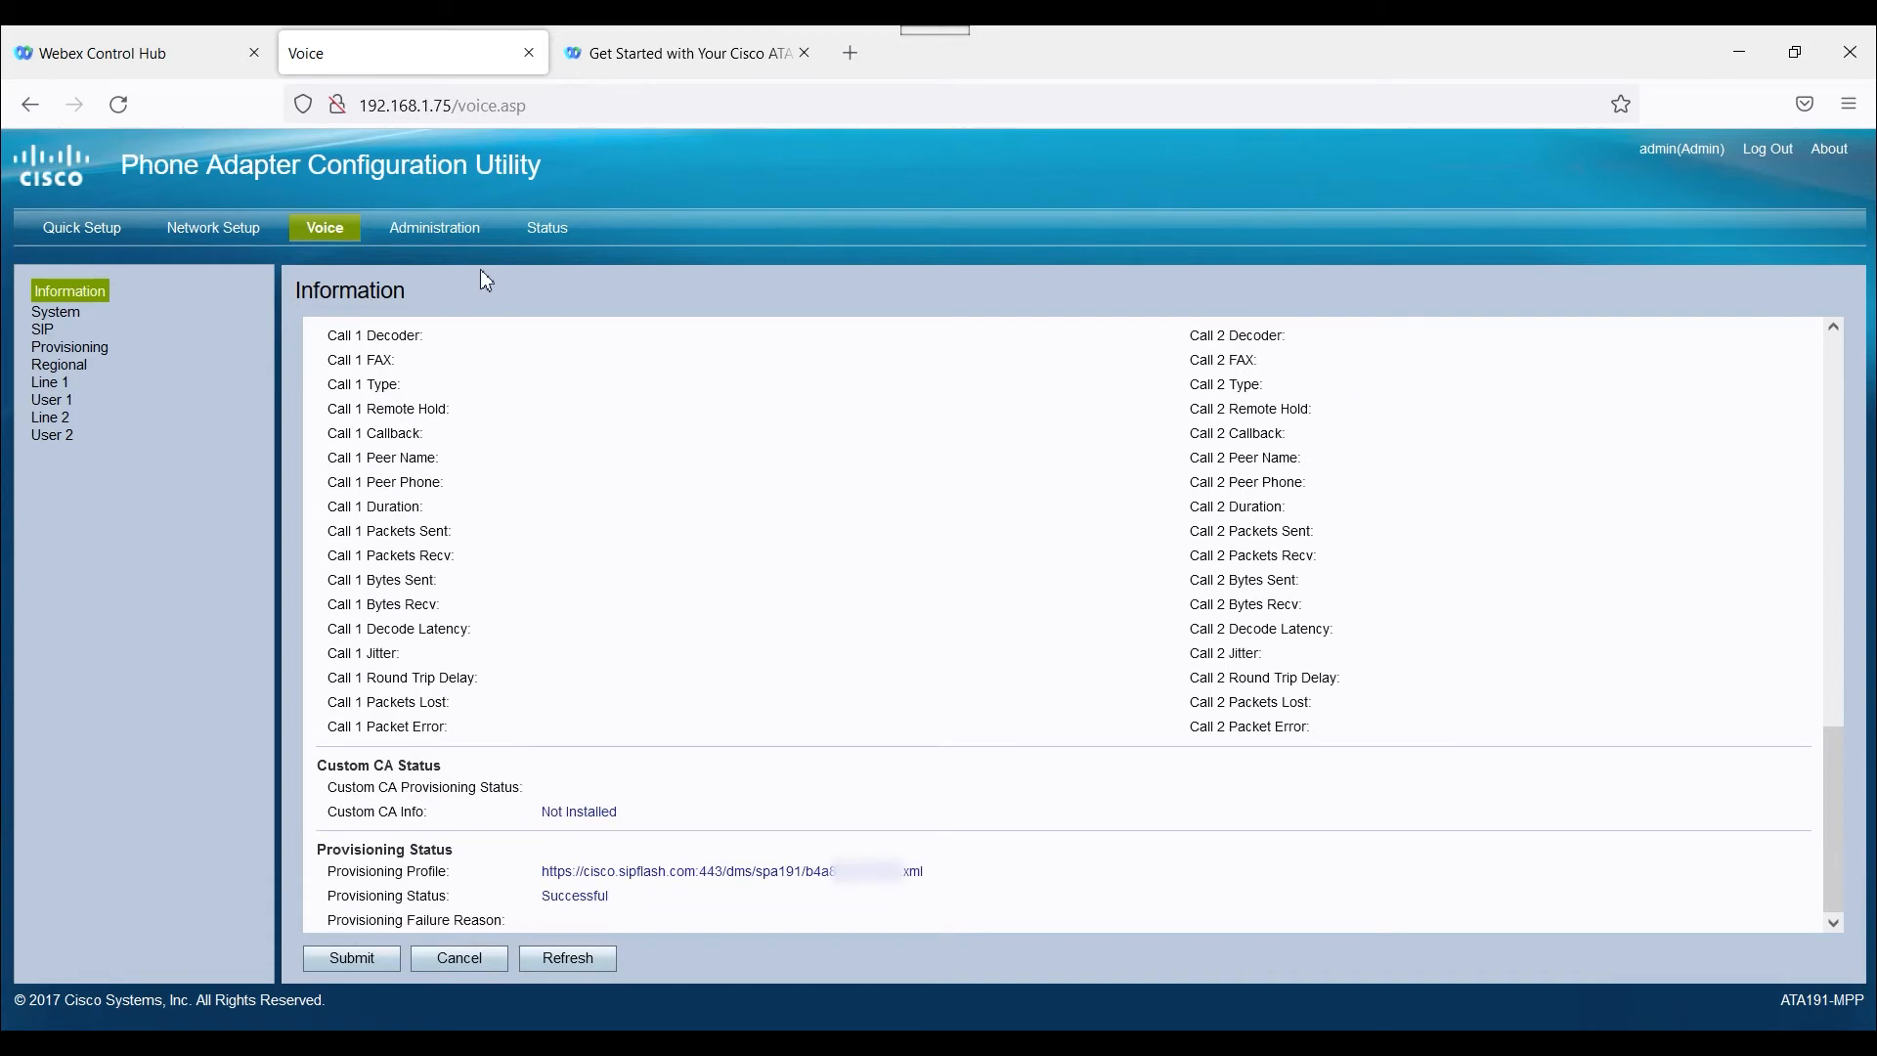
{"action": "scroll", "coordinate": [698, 467], "scroll_direction": "up", "scroll_amount": 5}
{"action": "scroll", "coordinate": [697, 460], "scroll_direction": "down", "scroll_amount": 5}
{"action": "left_click", "coordinate": [606, 895]}
{"action": "left_click_drag", "start_coordinate": [608, 897], "coordinate": [322, 885]}
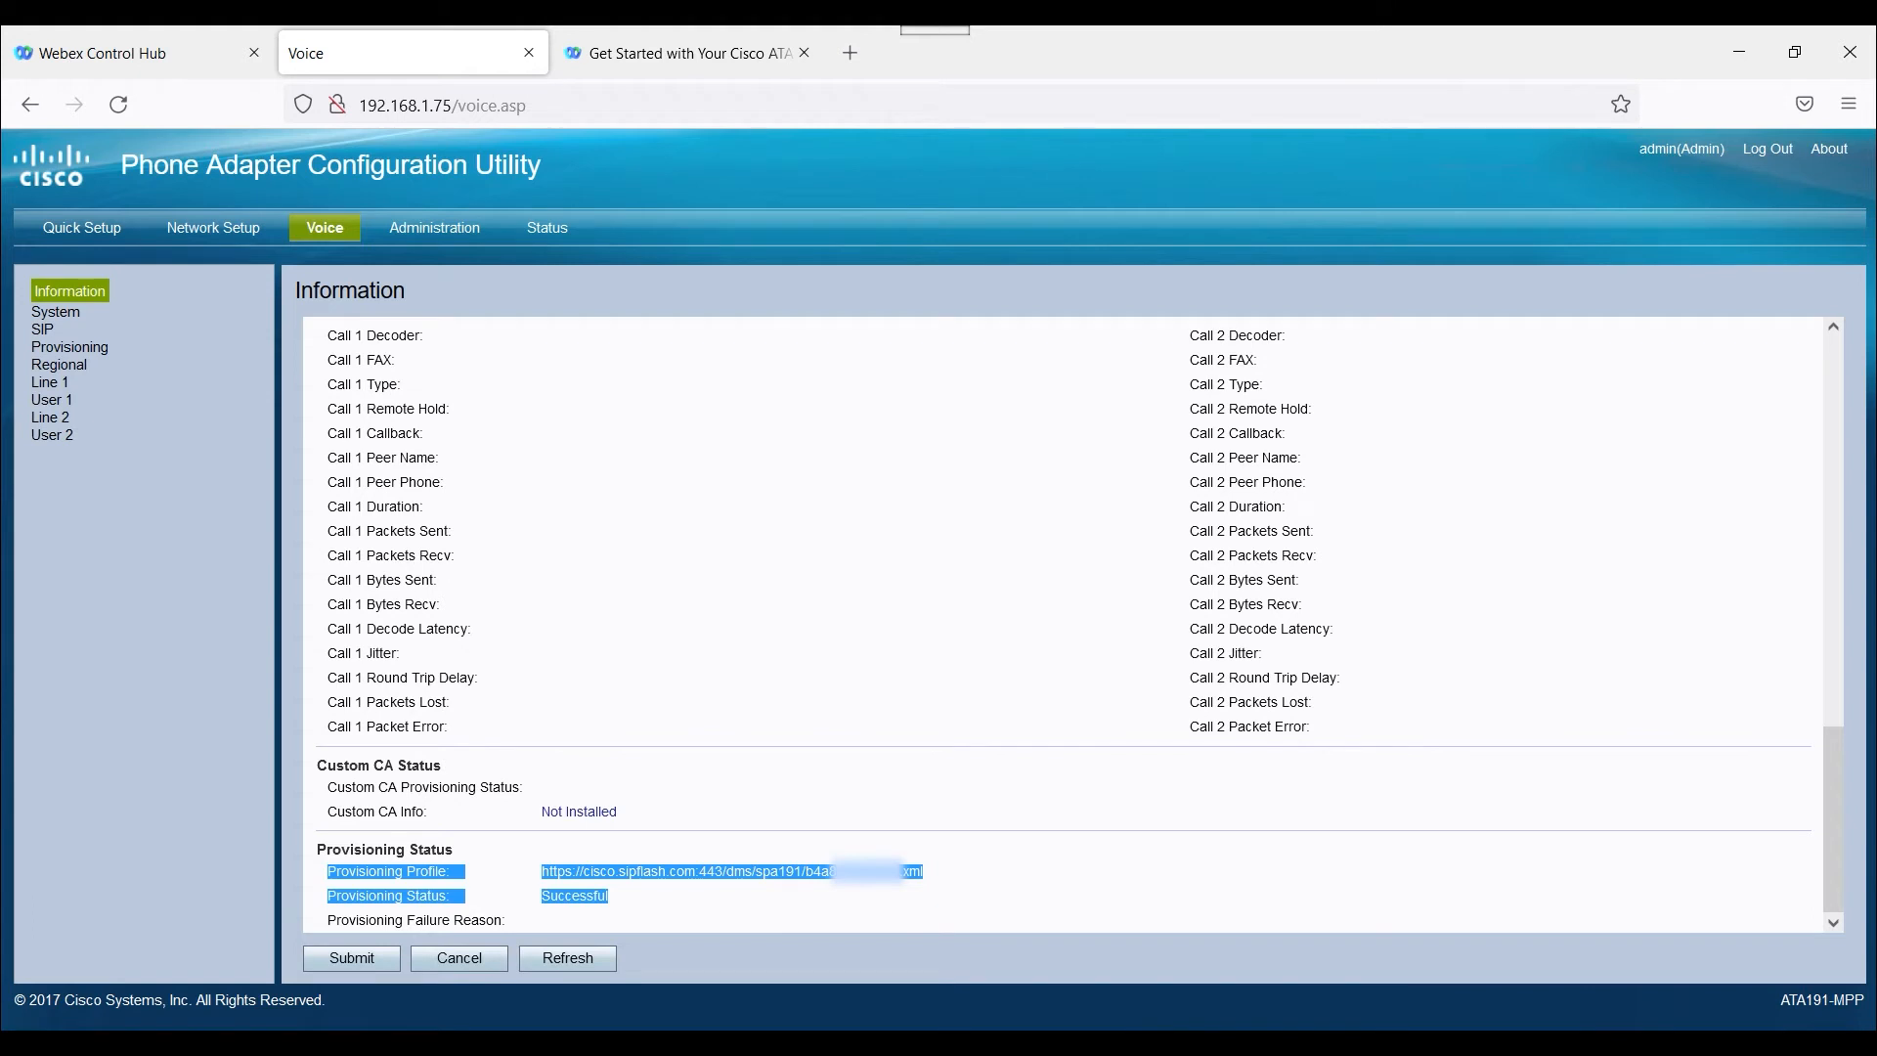
Switch to Webex Control Hub and check the details of the Cisco 191 device belonging to backoffice1.
{"action": "left_click", "coordinate": [166, 59]}
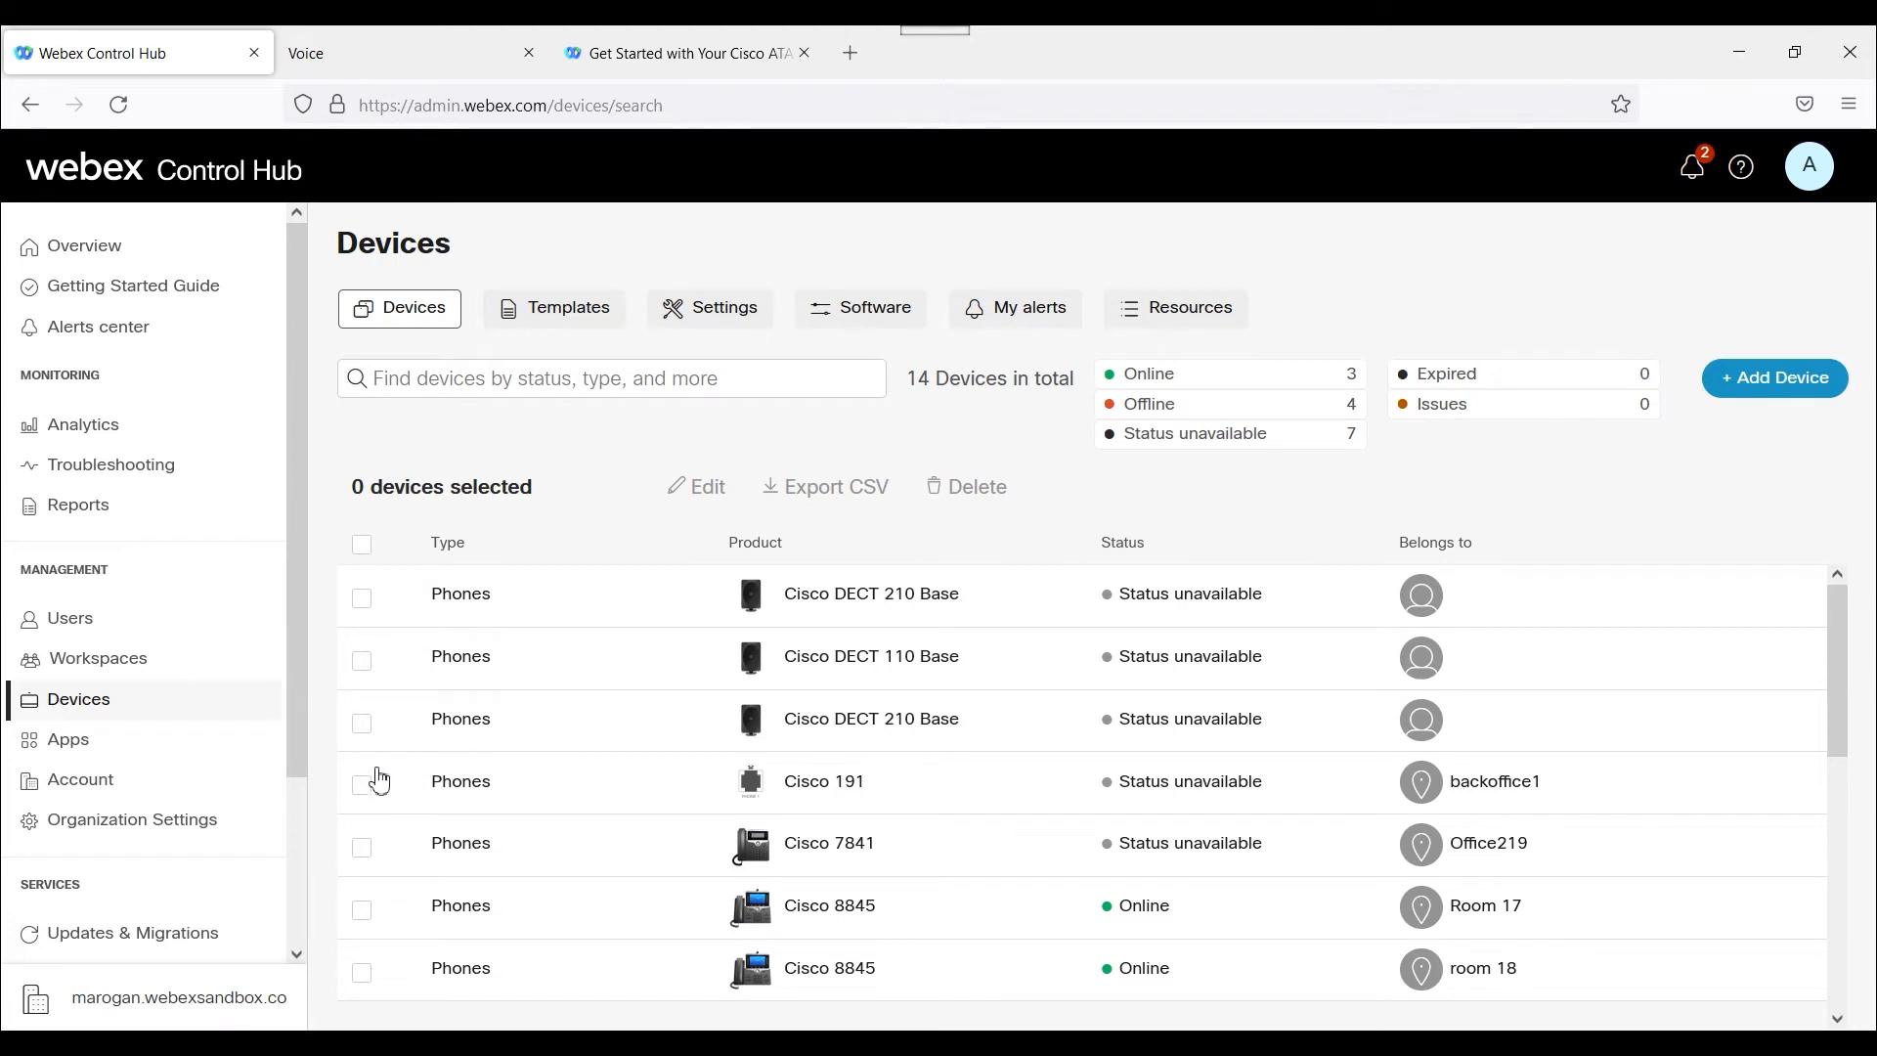
{"action": "left_click", "coordinate": [824, 787]}
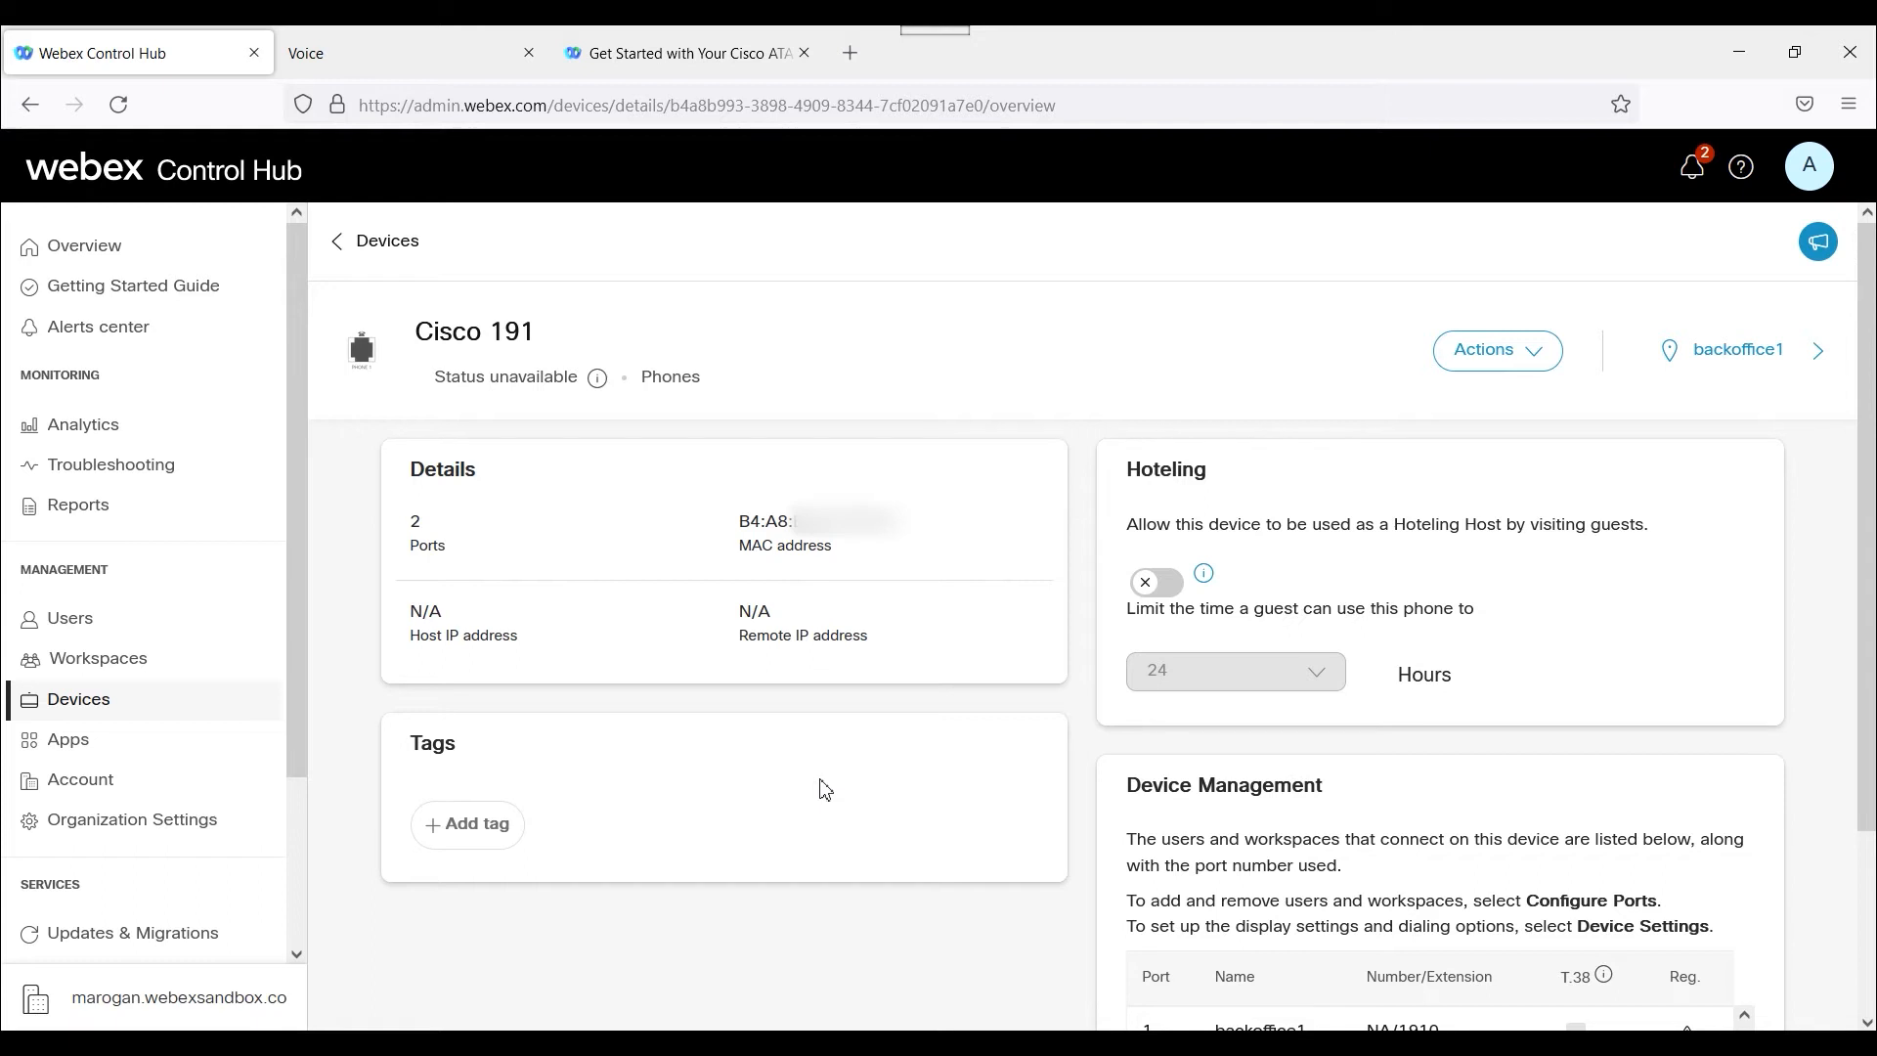
{"action": "left_click", "coordinate": [129, 709]}
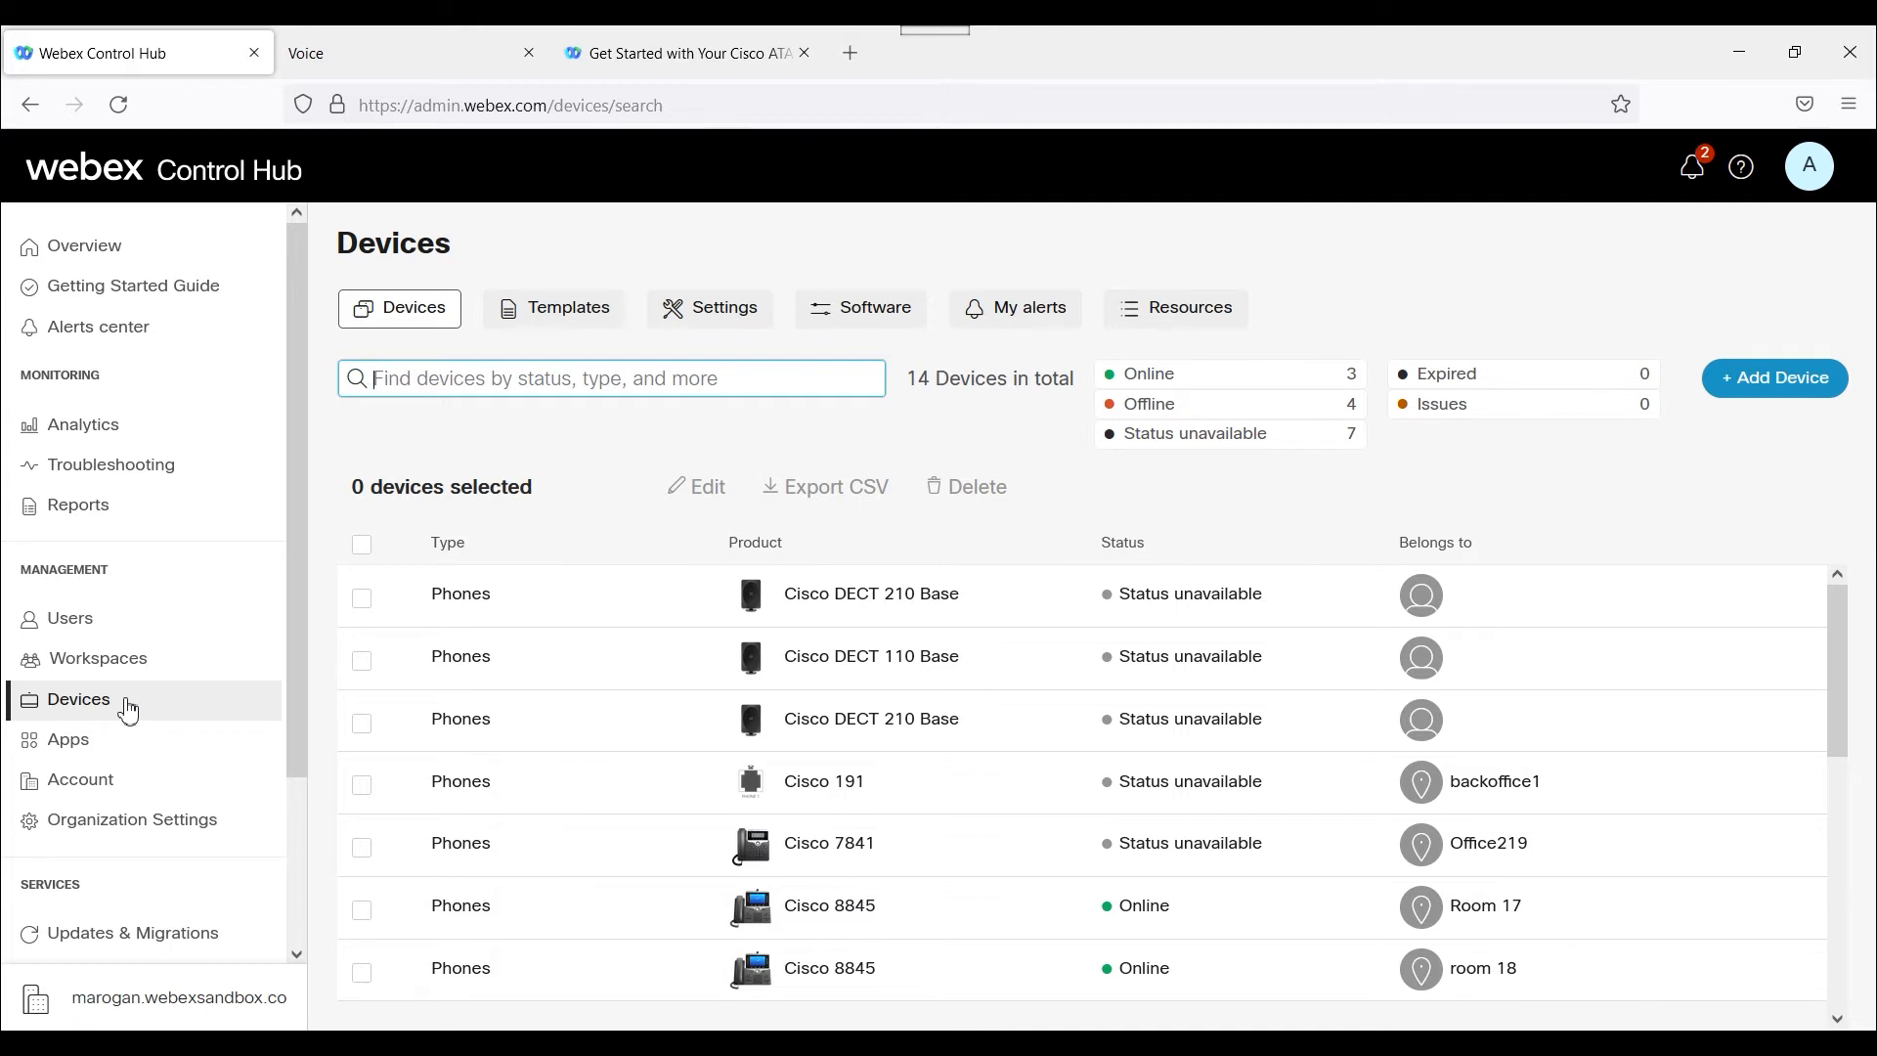
Return to the adapter's configuration utility and recheck its system information, web access management and voice pages.
{"action": "left_click", "coordinate": [391, 63]}
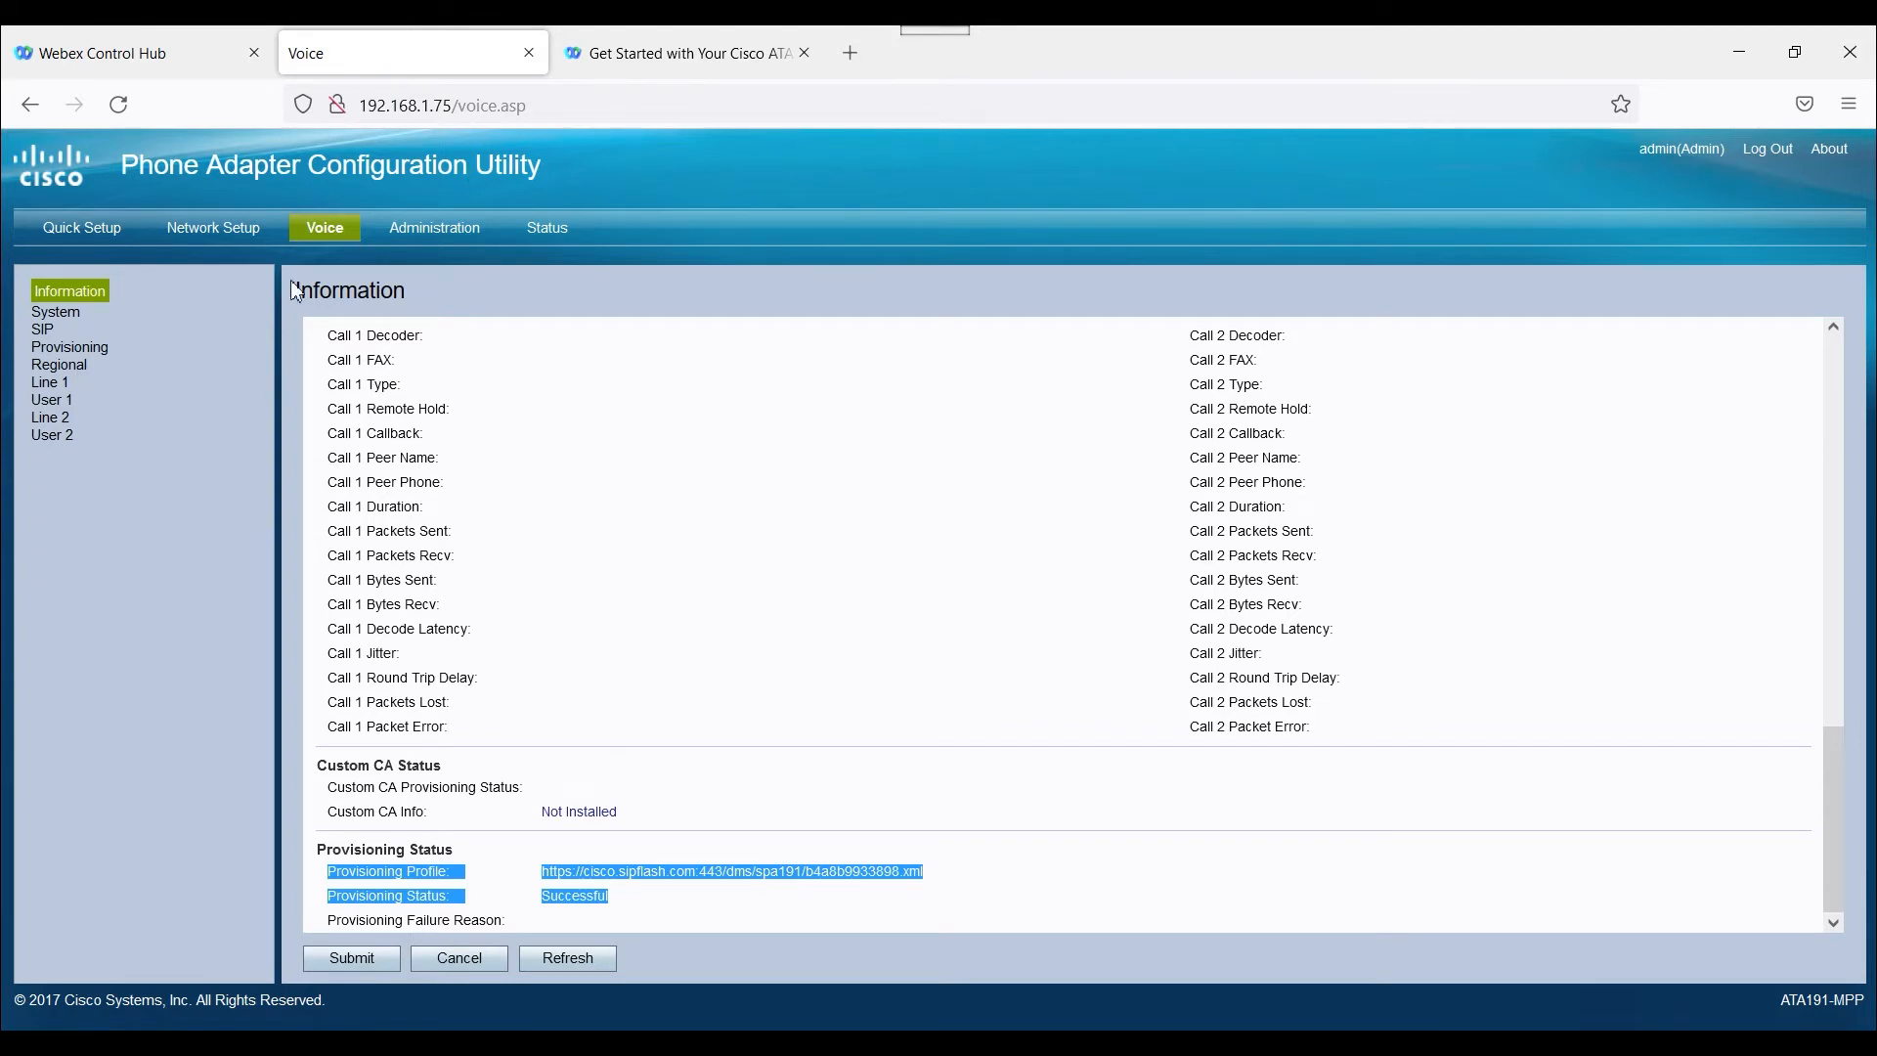
{"action": "left_click", "coordinate": [546, 233]}
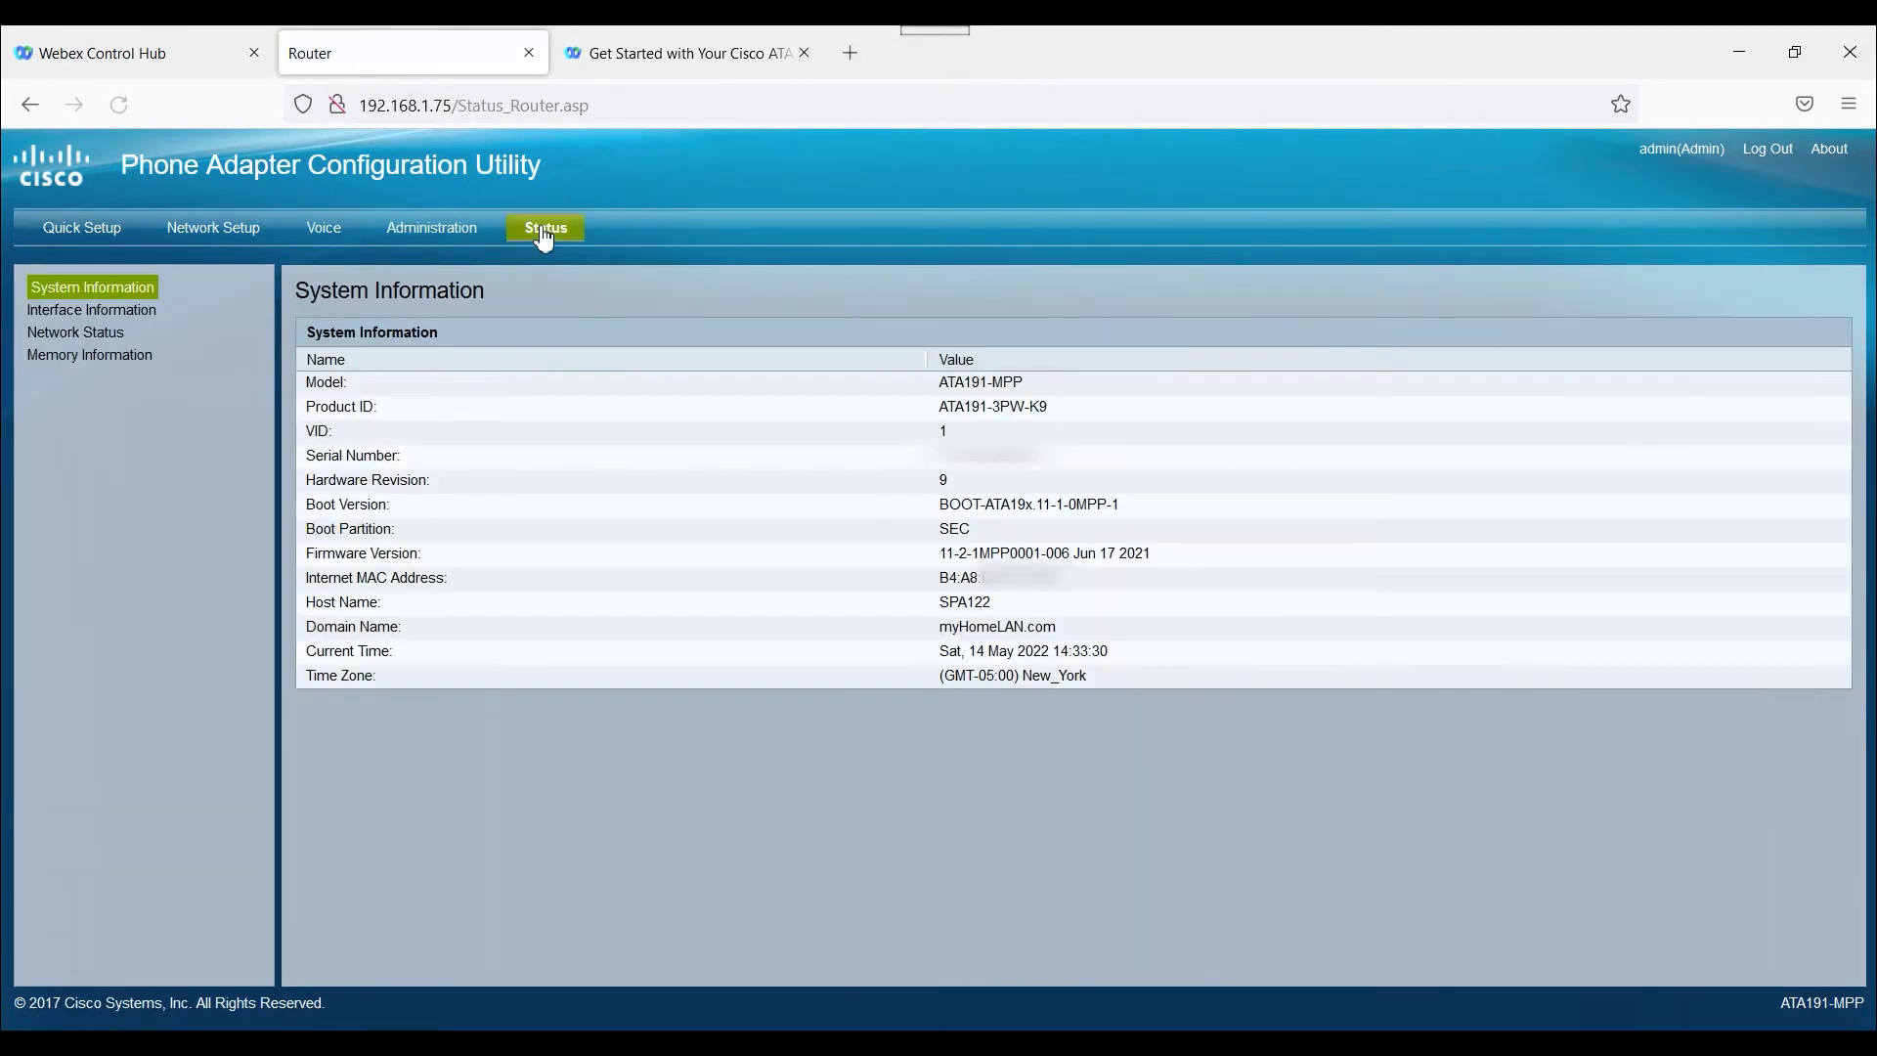
{"action": "left_click", "coordinate": [421, 232]}
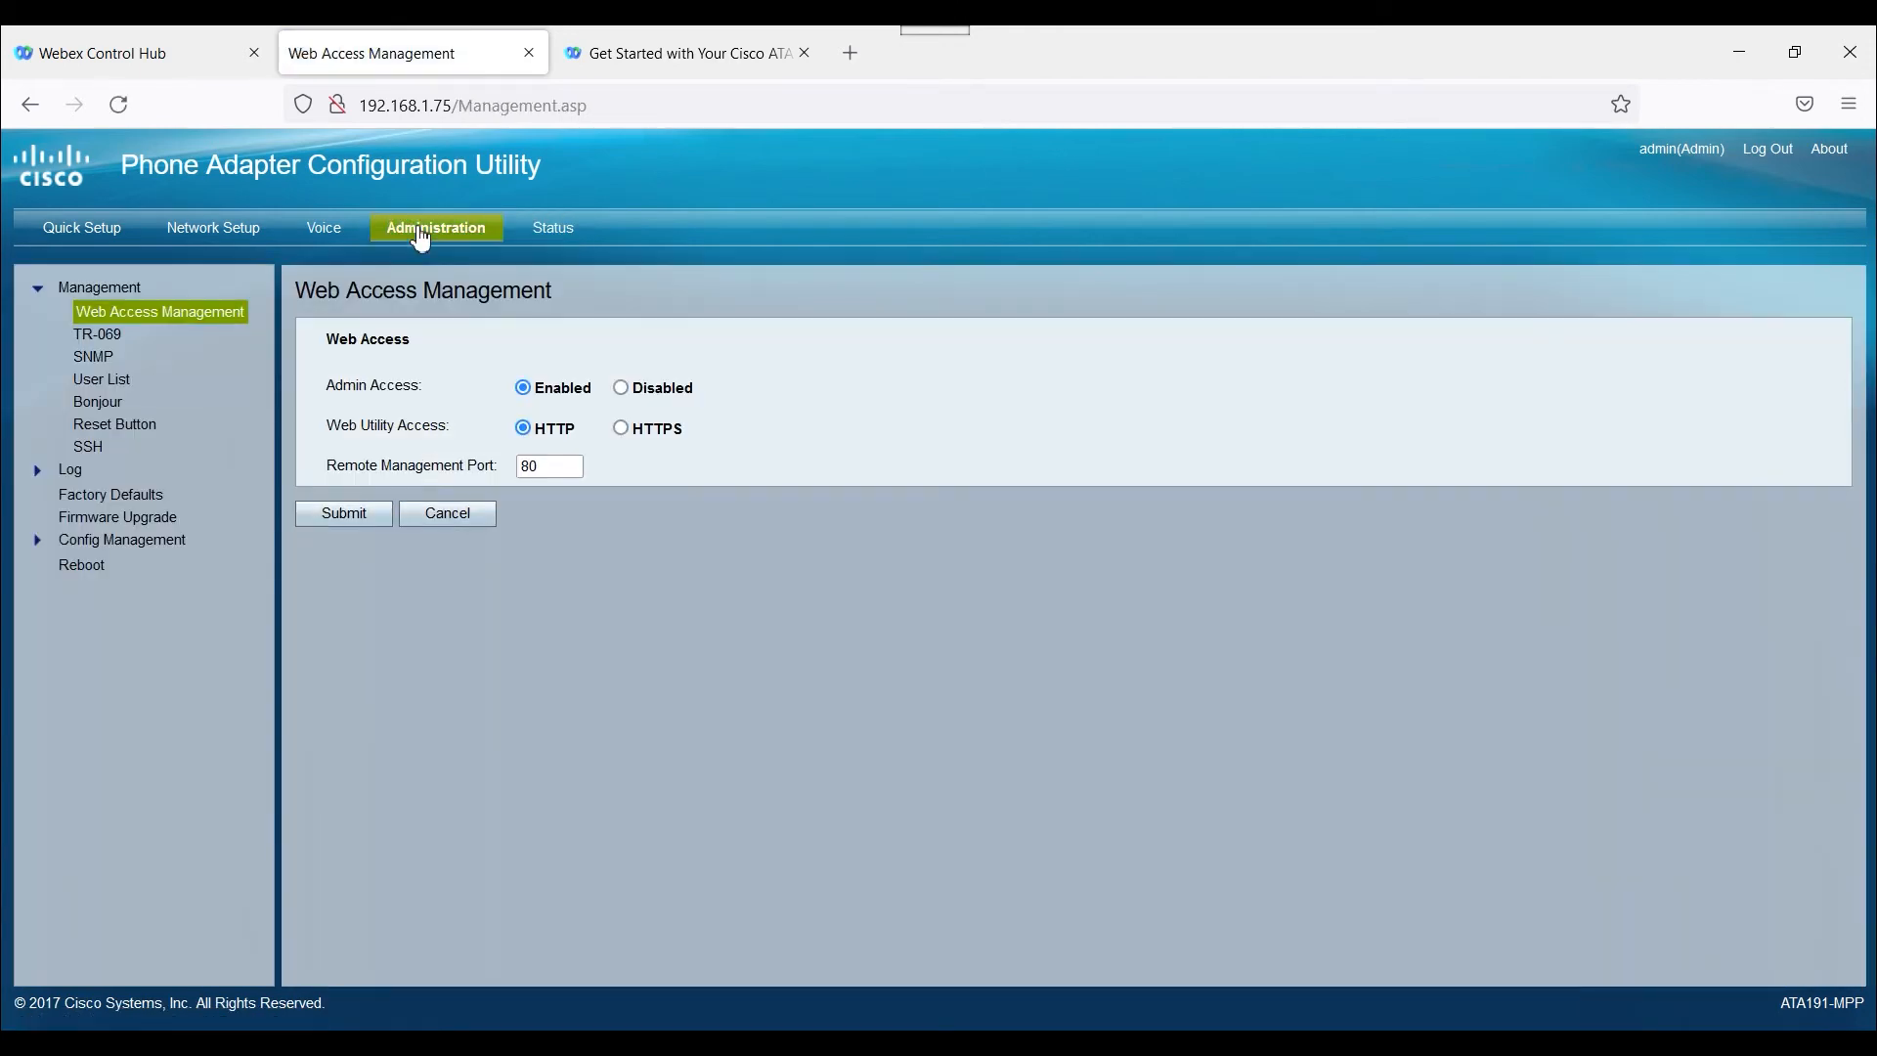
{"action": "left_click", "coordinate": [332, 234]}
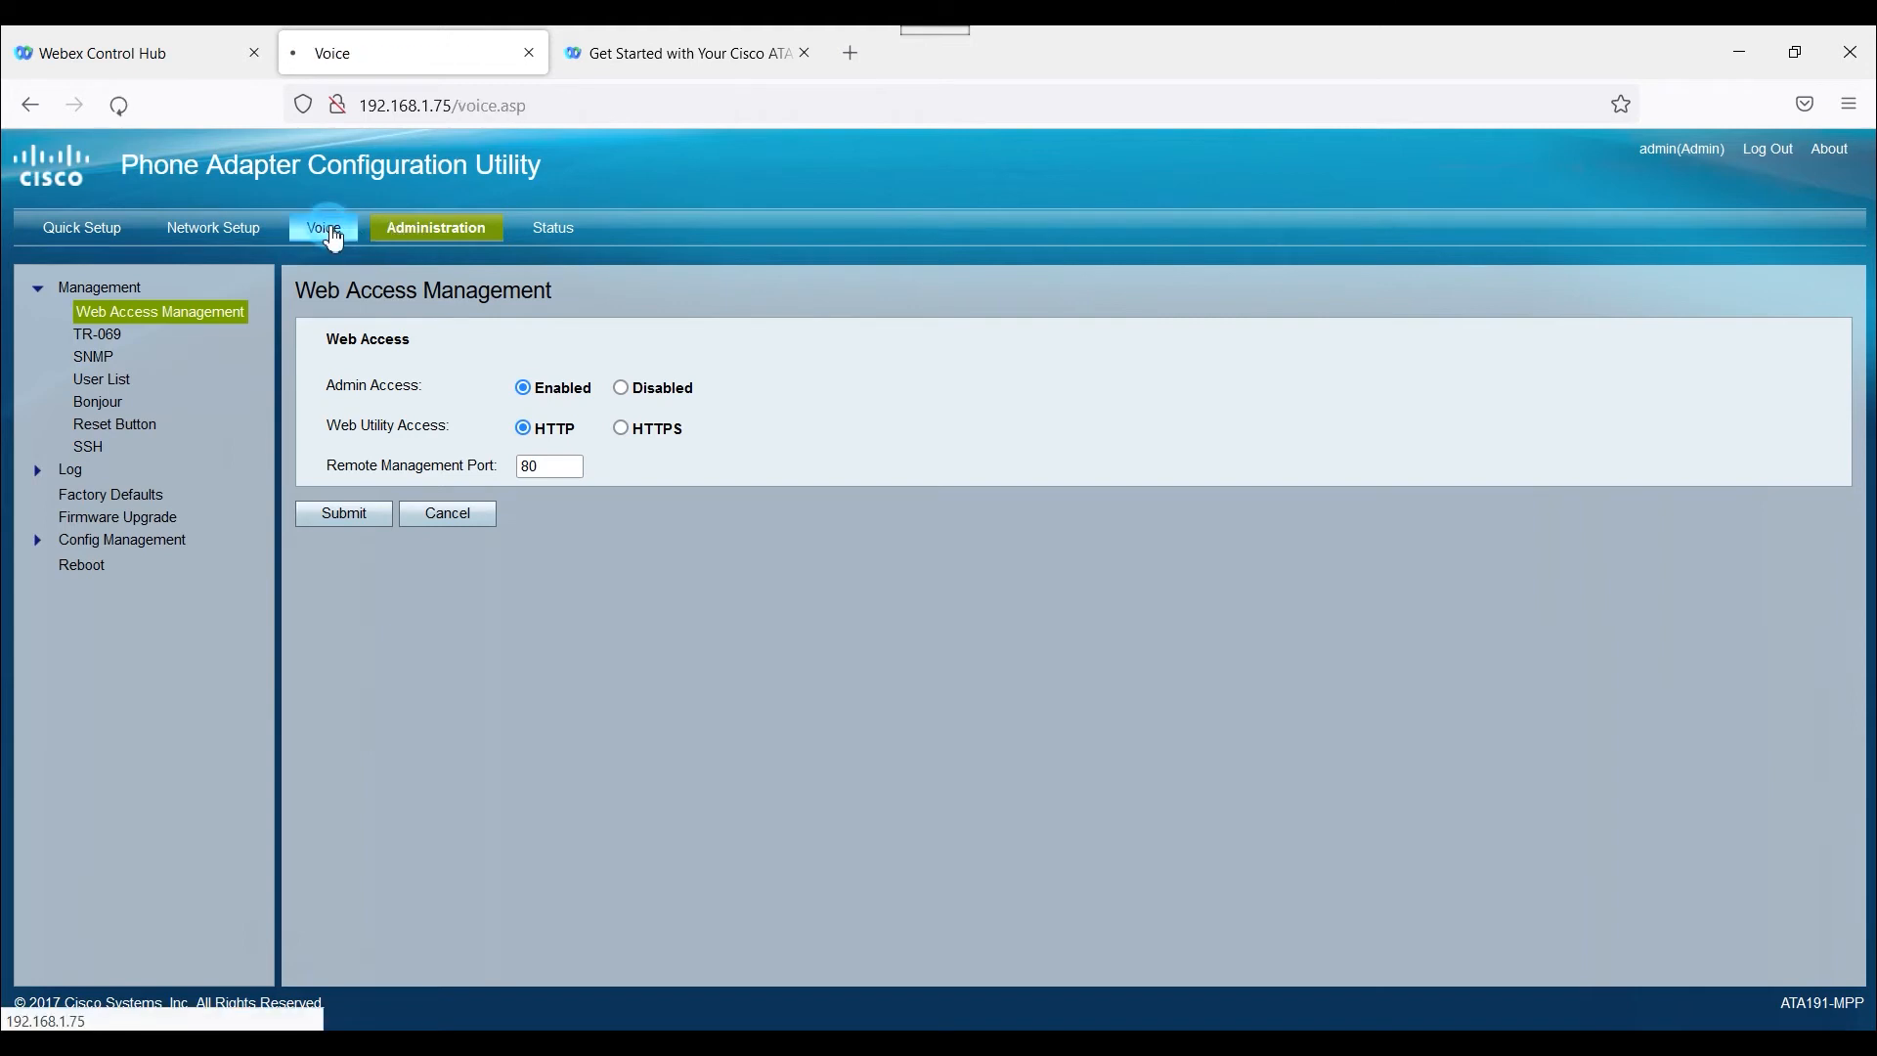